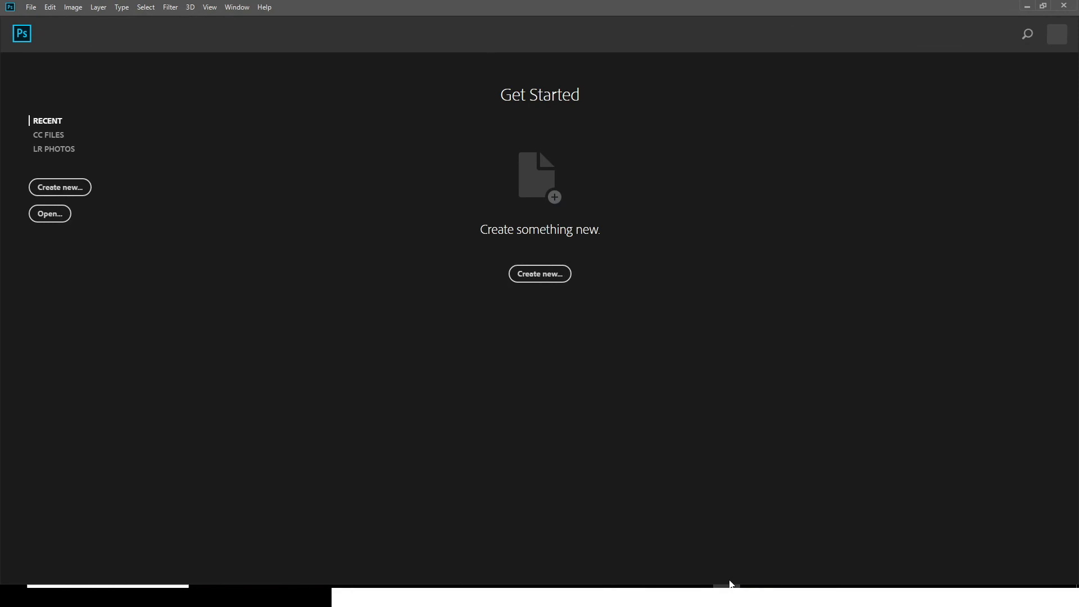
Step: Create a new 1920 x 1080 px document at 72 pixels/inch with a white background
key(ctrl+n)
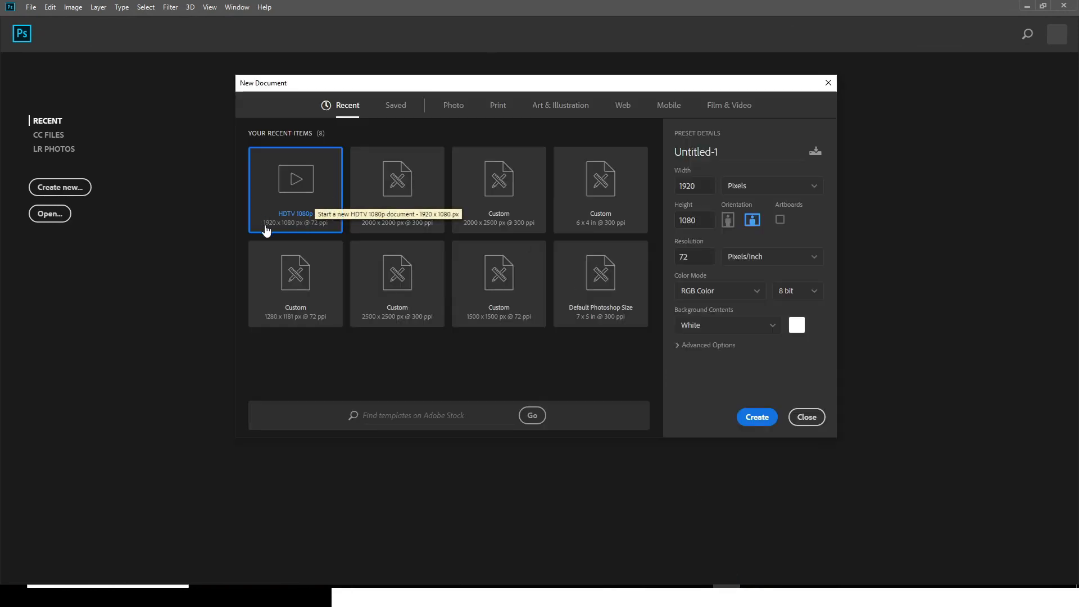
double_click(700, 221)
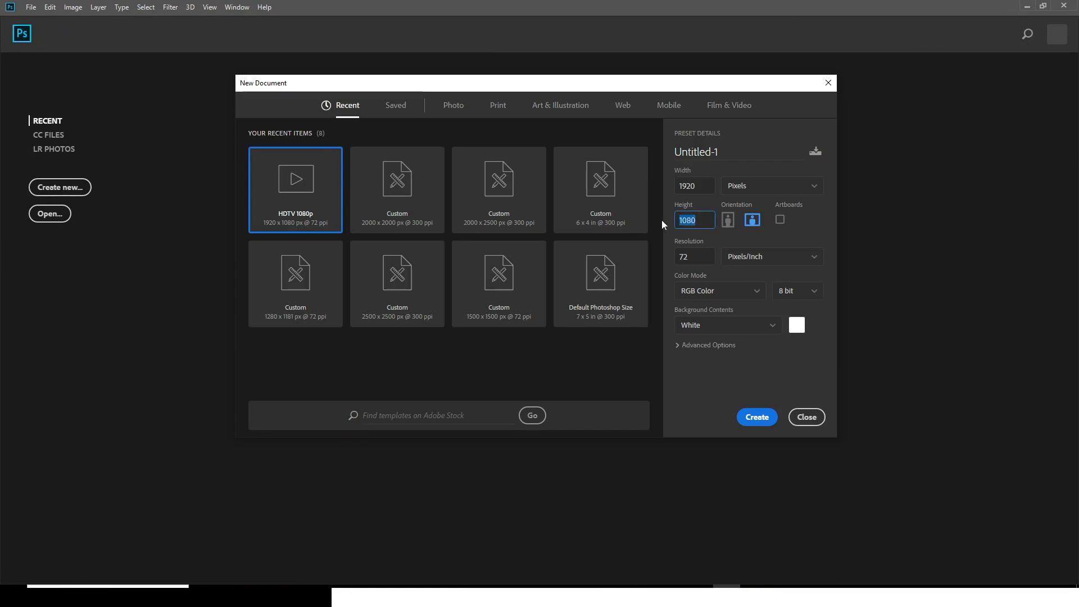
click(688, 257)
click(757, 422)
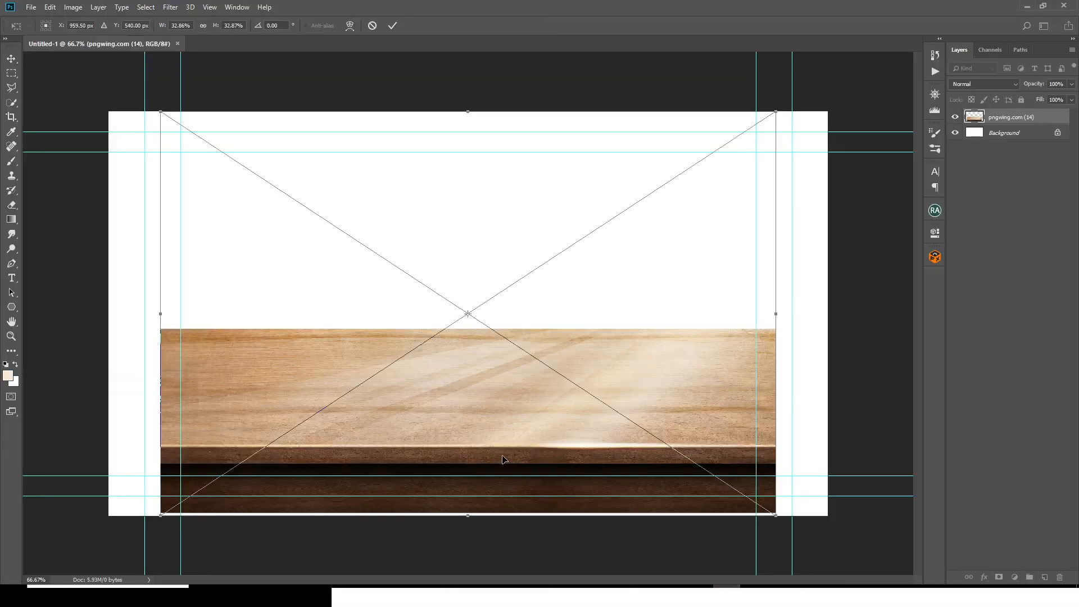
Step: Stretch the placed wooden plank across the full canvas width, reduce its height and position it along the canvas's lower edge
drag(768, 363, 841, 304)
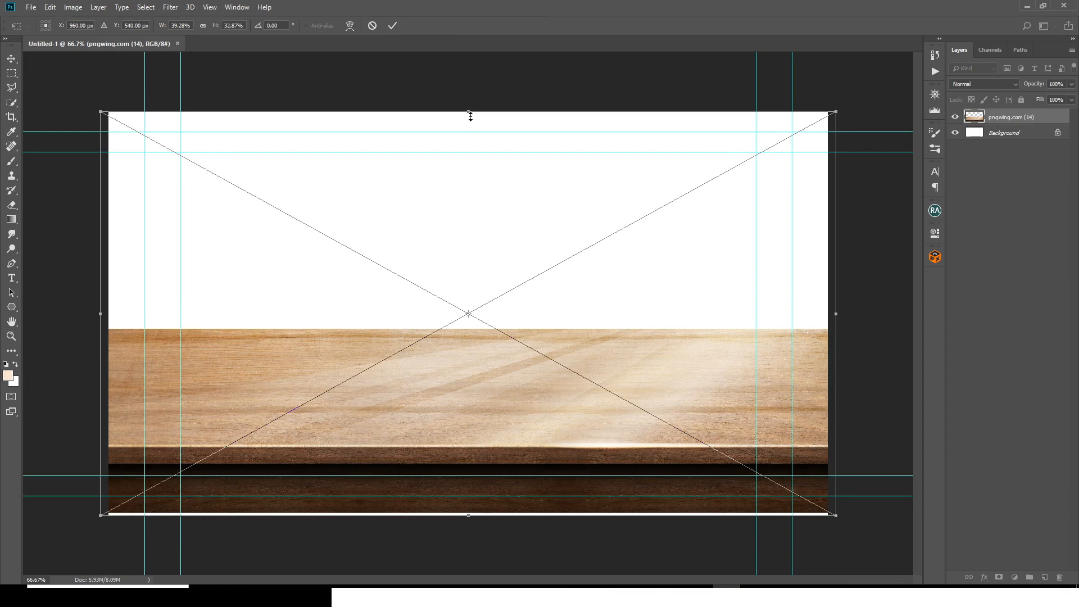
drag(468, 110, 469, 193)
drag(475, 233, 476, 338)
key(Return)
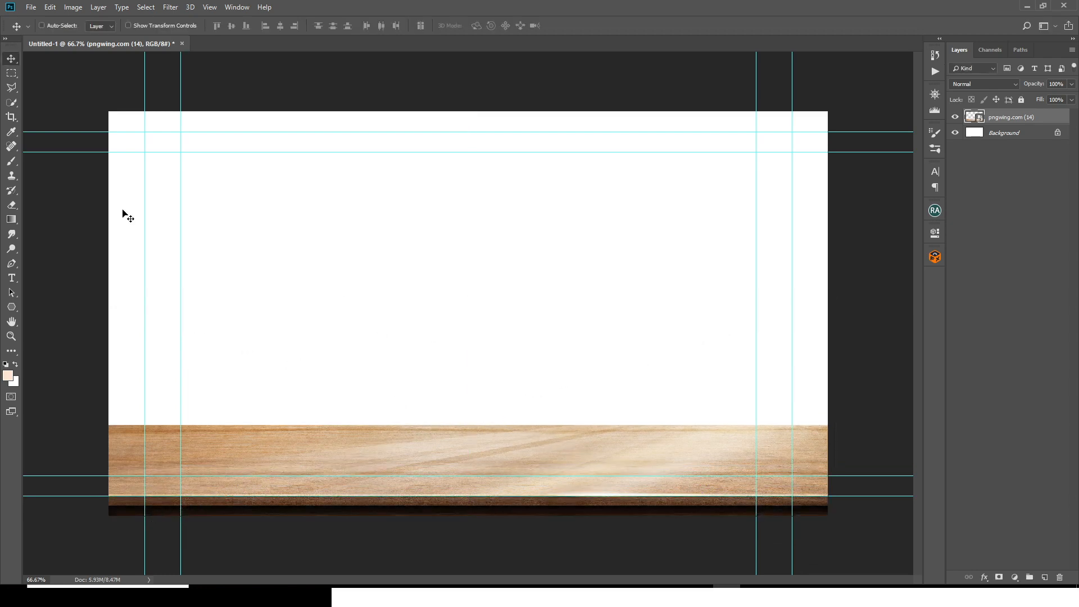
Step: Replace the existing guides with a new guide layout of 2 columns and 2 rows
click(209, 6)
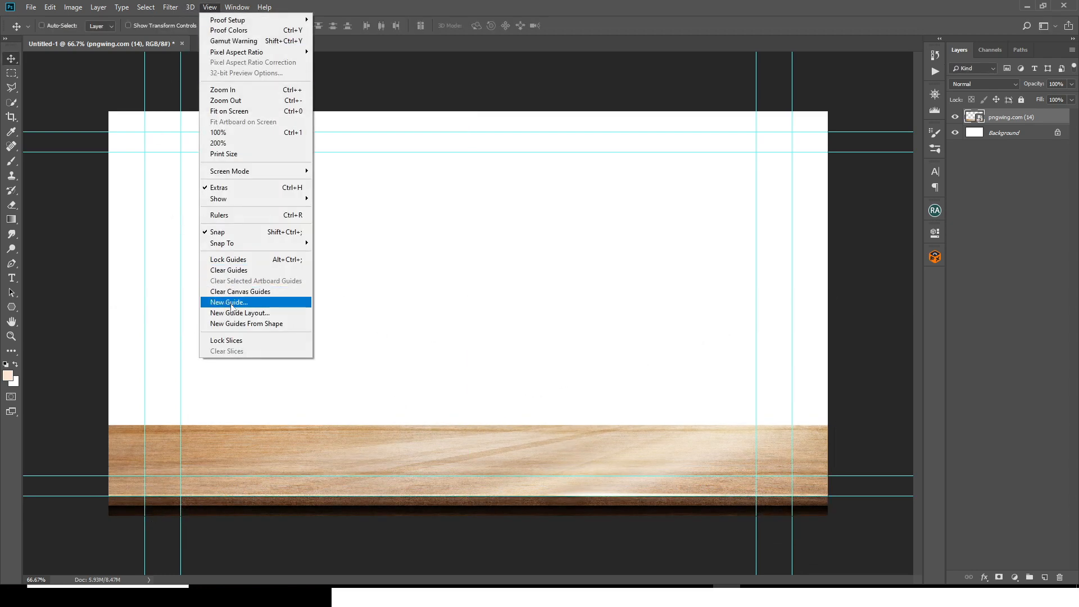
click(234, 314)
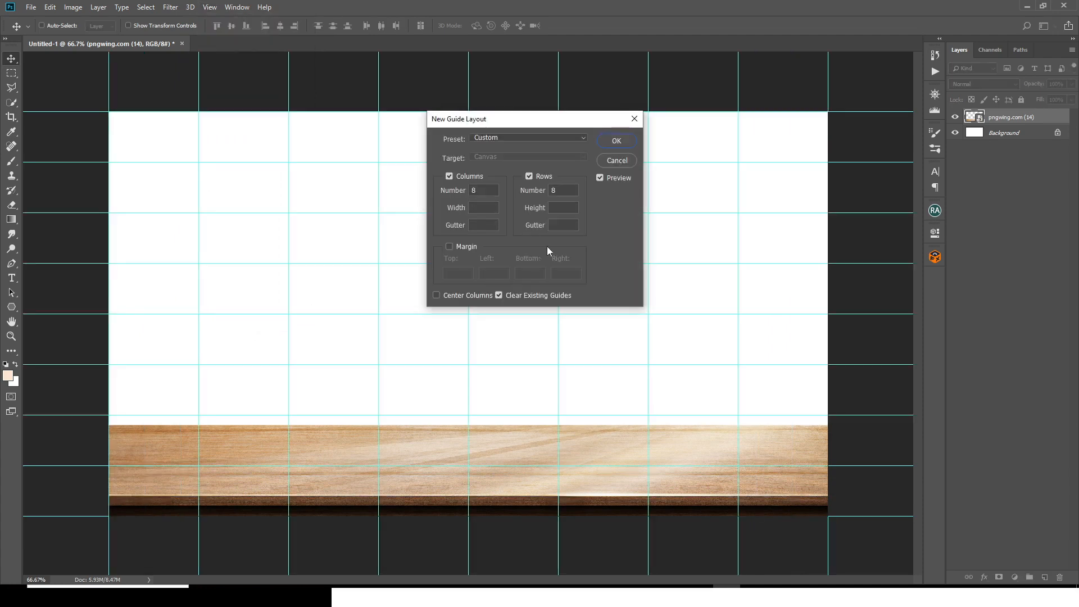
text(2)
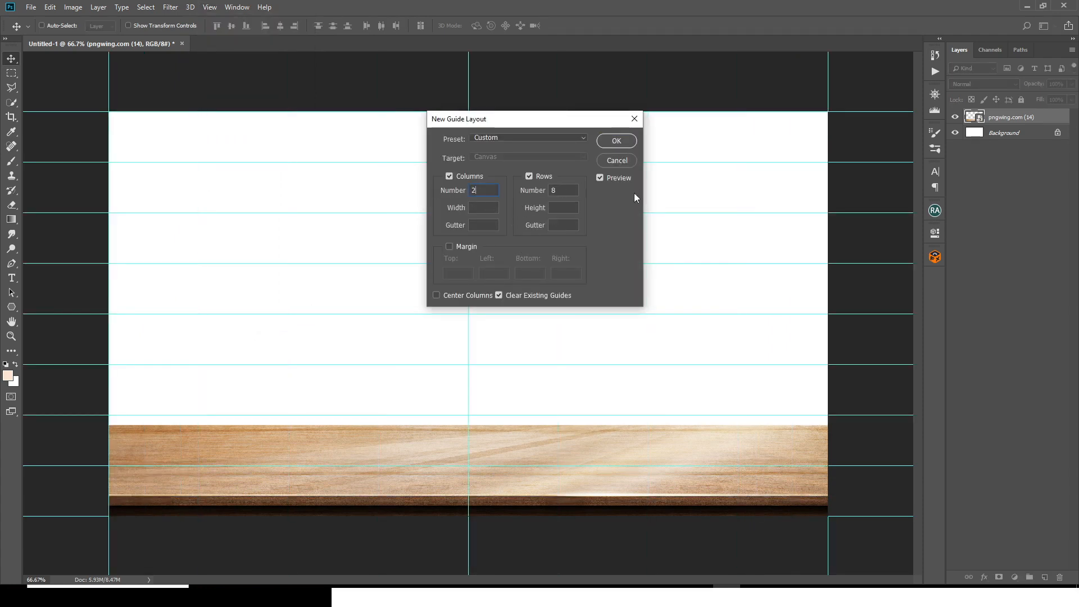
text(2)
click(616, 141)
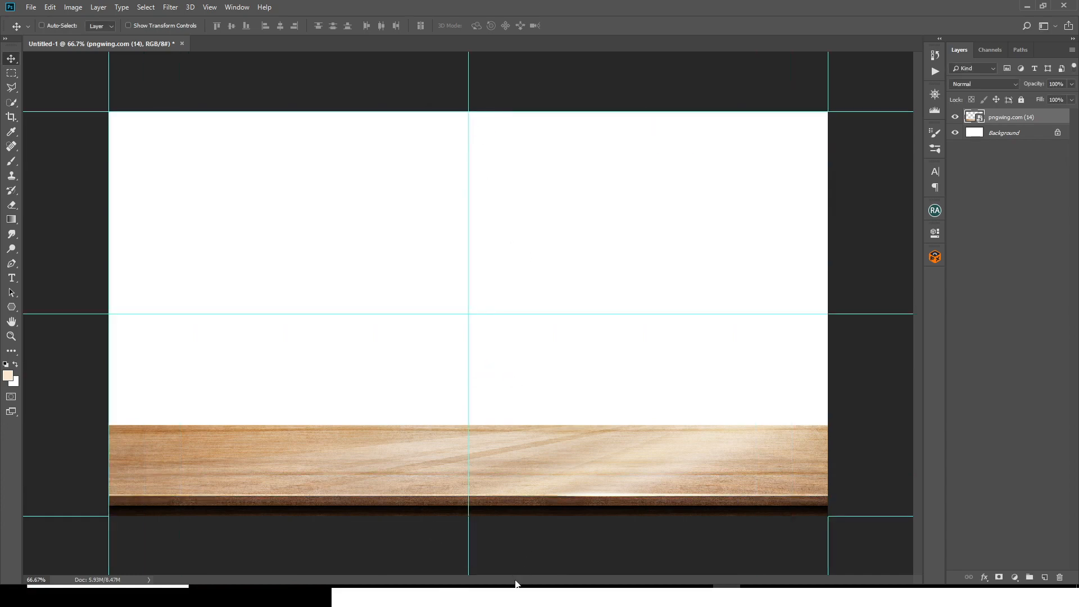
Step: Place the apple tree image vecteezy_apple-tree-png-generative-ai_24597885_40 from the Downloads folder in File Explorer into the document
click(515, 583)
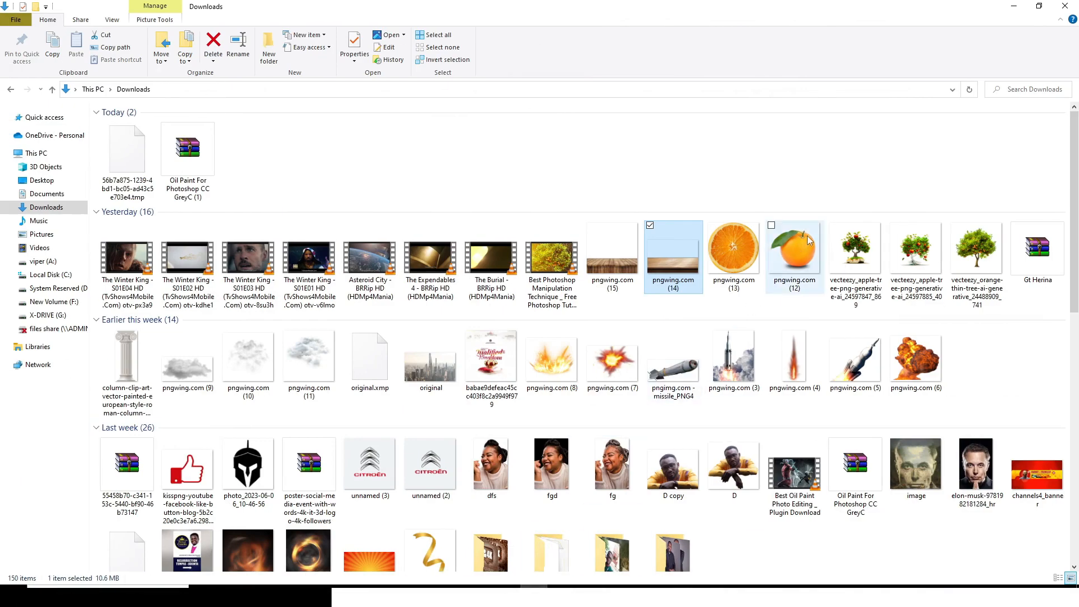
click(801, 257)
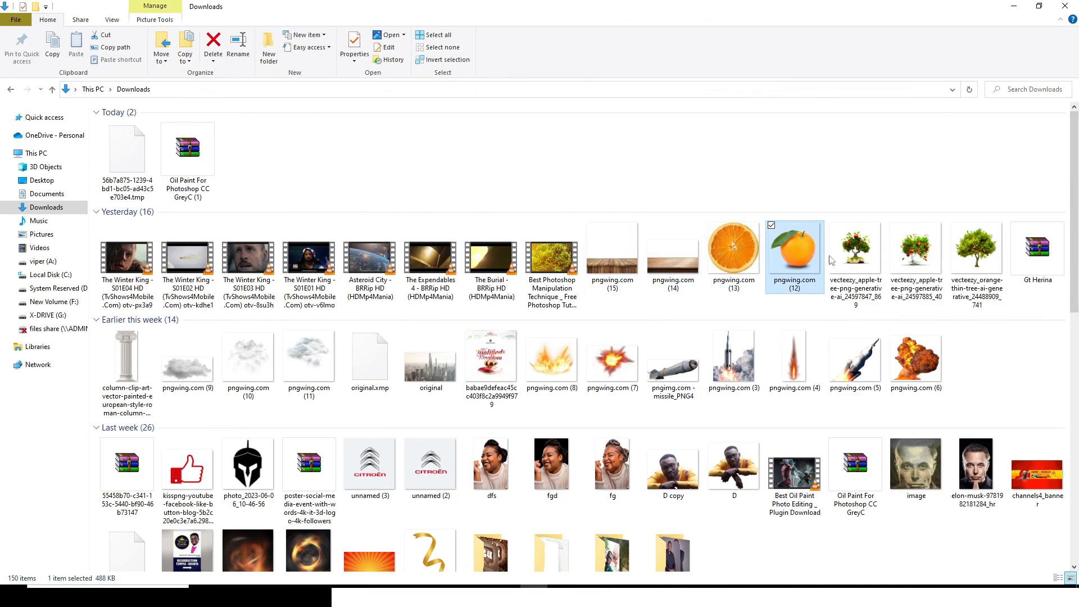
click(908, 272)
drag(909, 252, 438, 216)
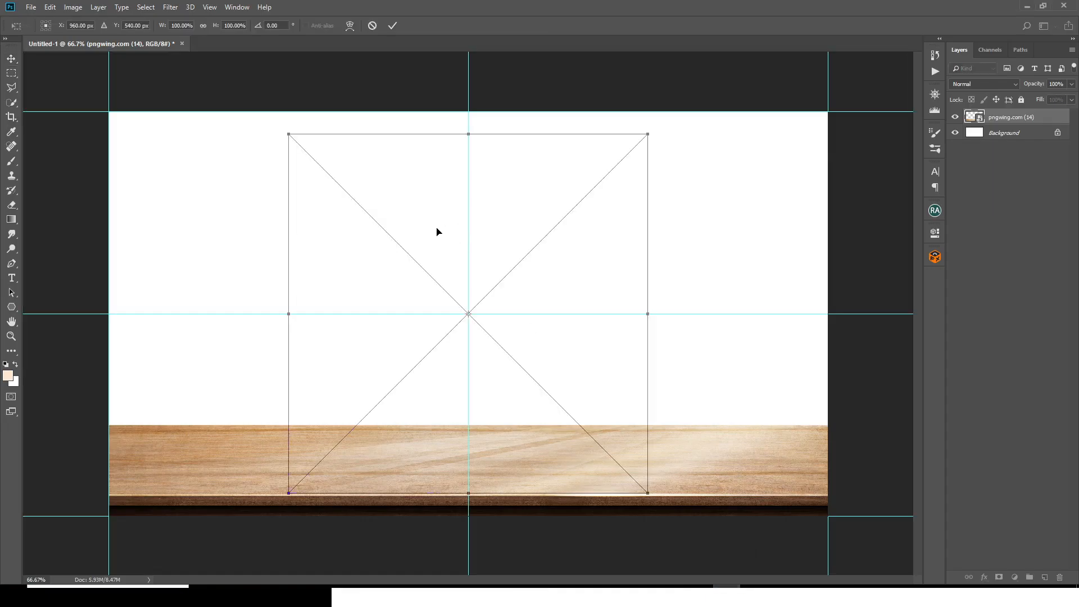
Step: Scale the apple tree to about 397.5% so it fills the canvas, and move its layer below the wooden plank
key(ctrl+minus)
key(ctrl+minus)
key(ctrl+minus)
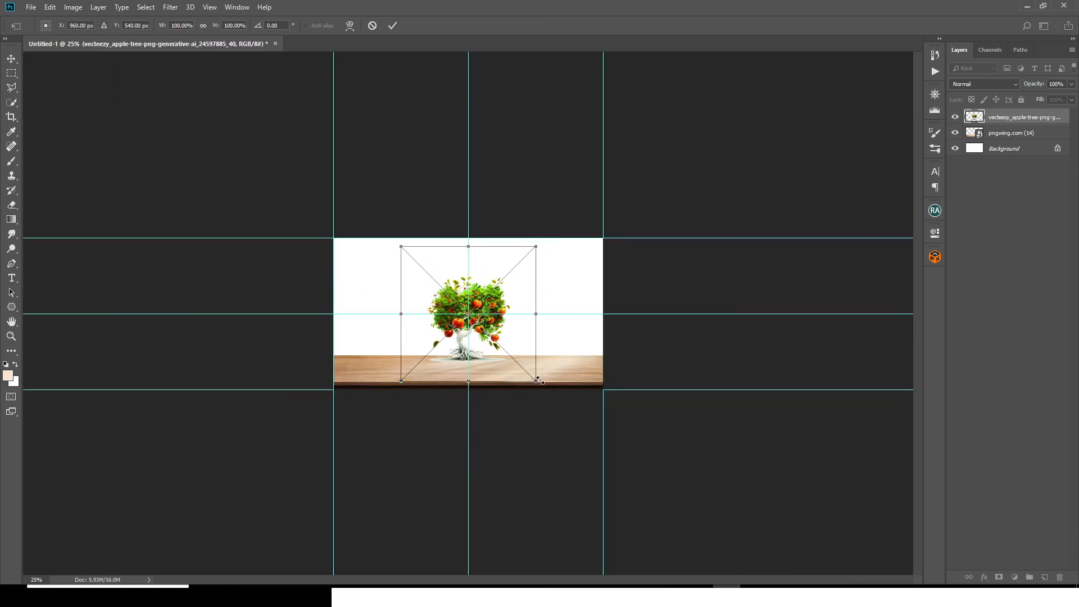
drag(539, 380, 750, 578)
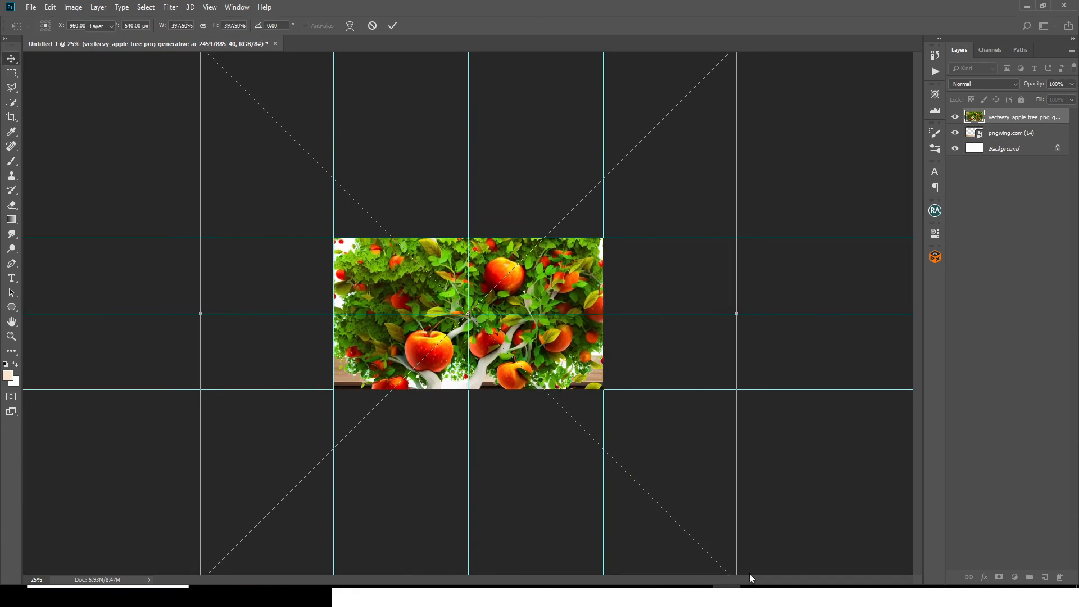
key(Return)
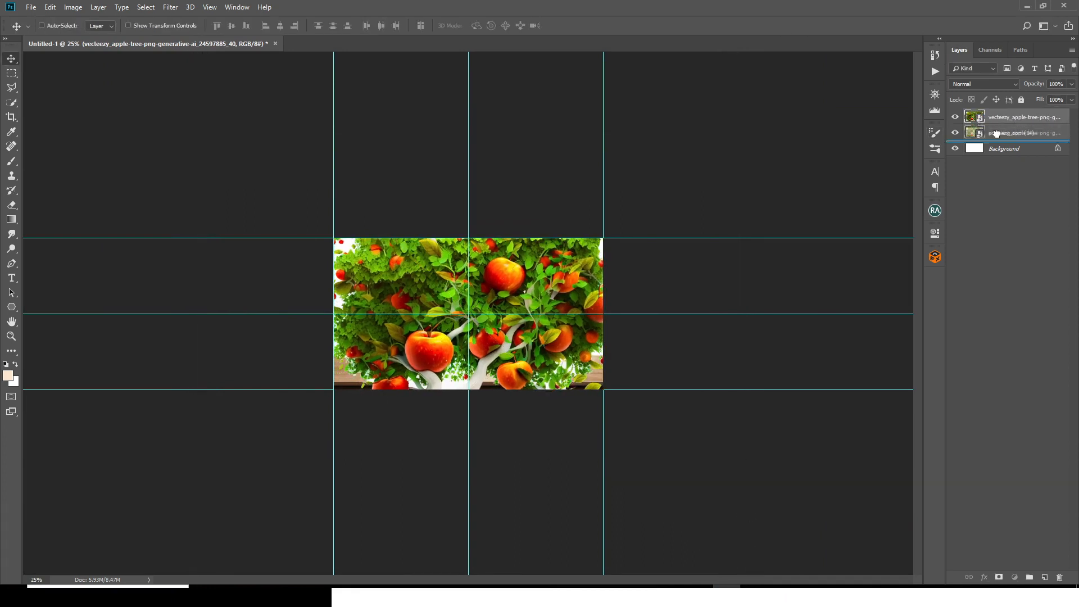
key(ctrl+bracketleft)
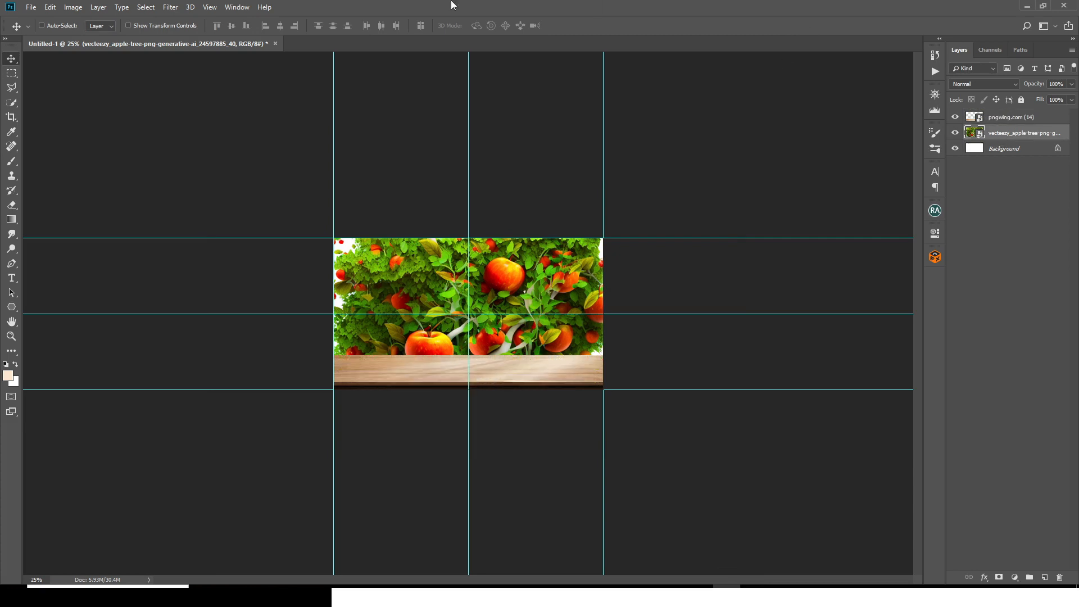
Step: Apply a Gaussian Blur with a 22.2-pixel radius to the apple tree layer and collapse its smart filter list
click(170, 7)
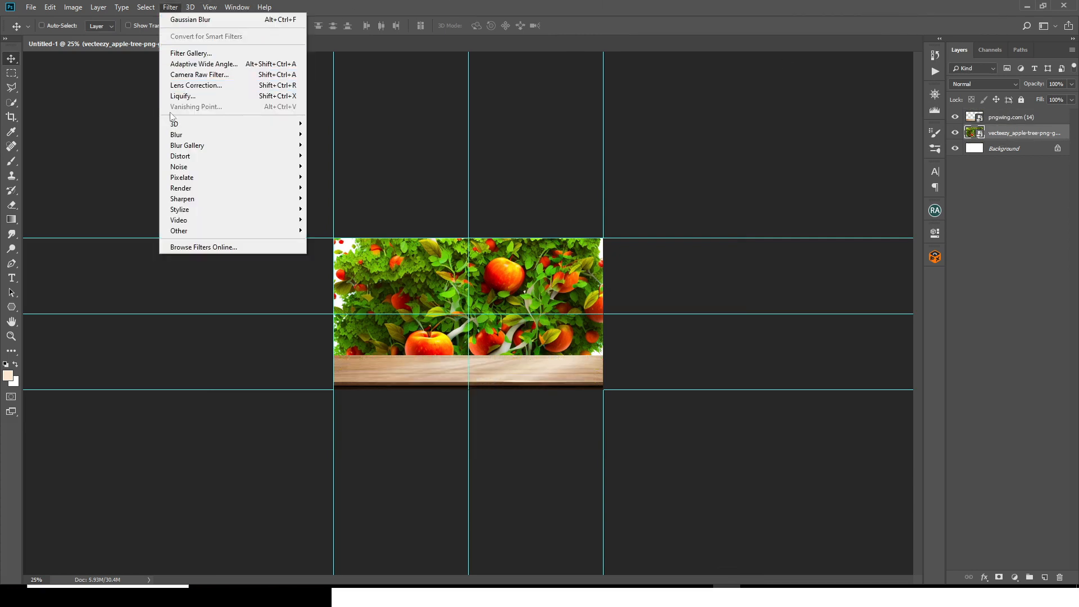
mouse_move(175, 134)
click(332, 175)
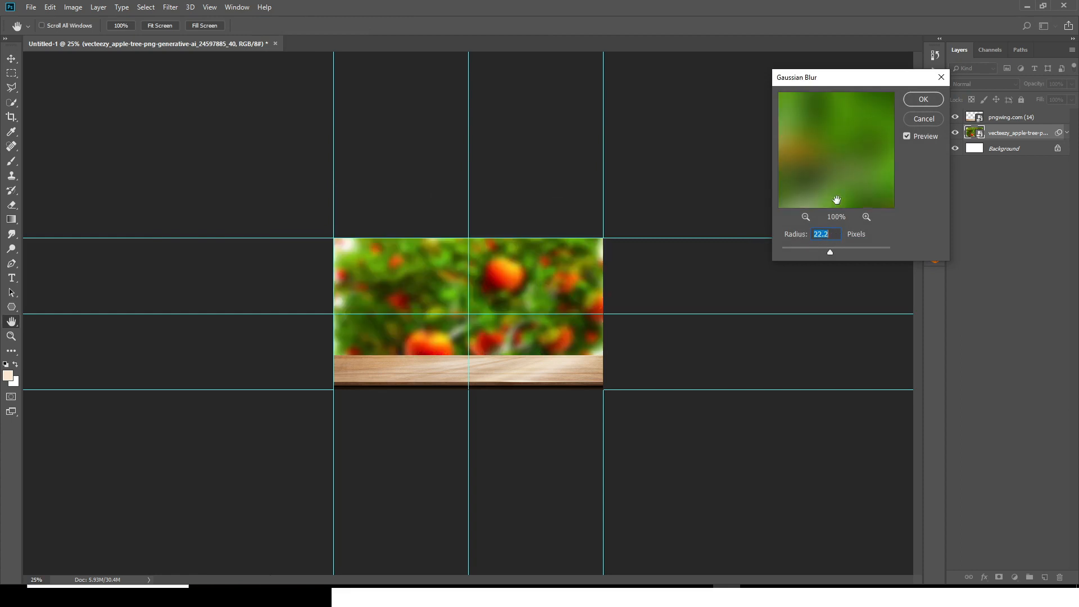
click(916, 107)
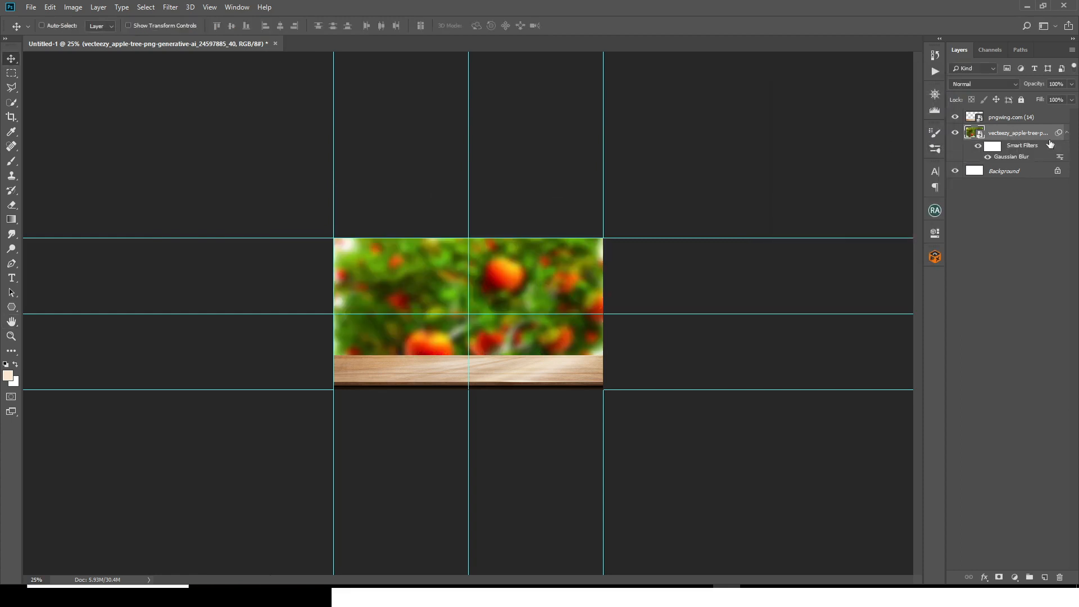
click(1067, 134)
Step: Group the wooden plank and apple tree layers and name the group BG
ctrl+click(1019, 118)
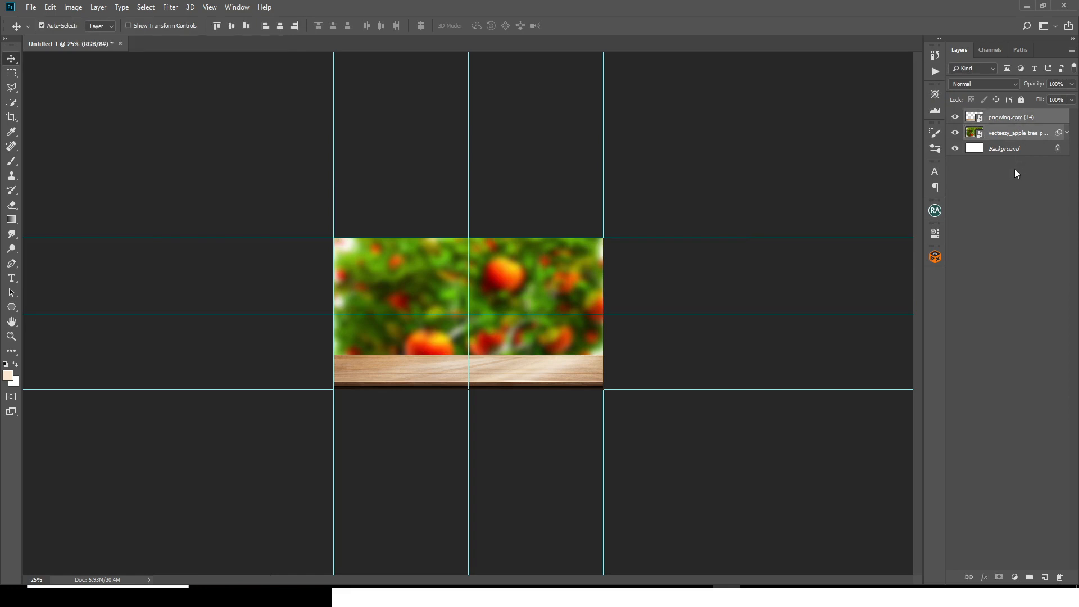
key(ctrl+g)
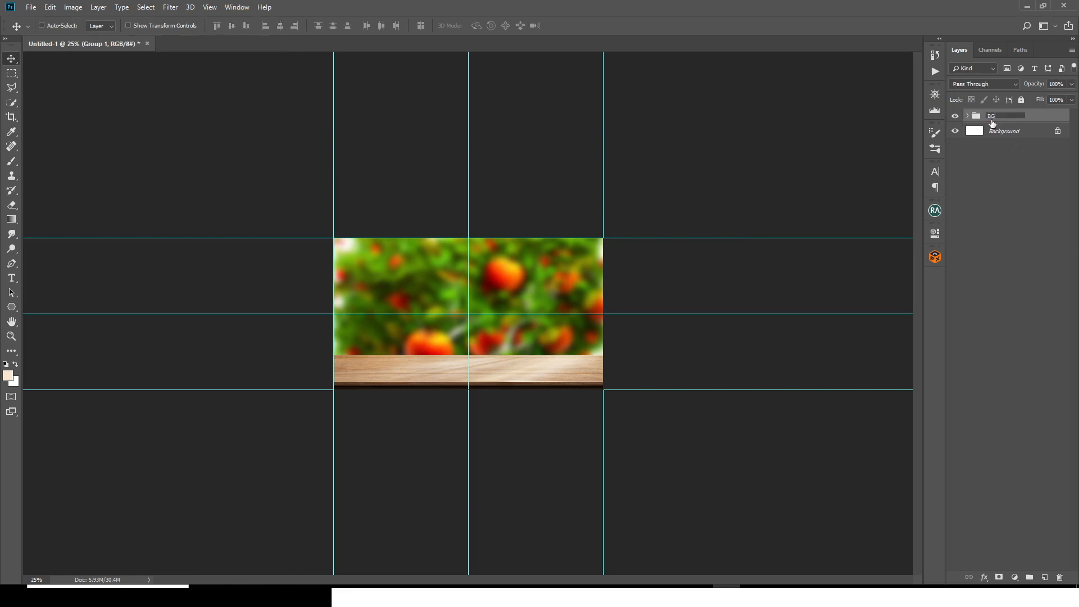
key(Return)
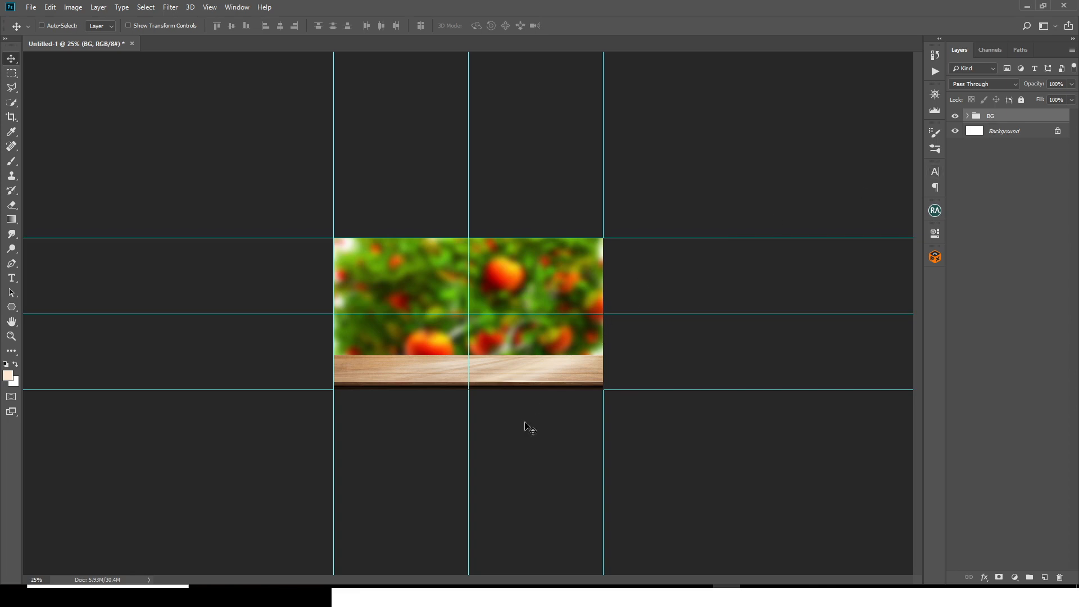
Step: Place the orange image pngwing.com (12) from the Downloads folder in File Explorer into the document
click(534, 594)
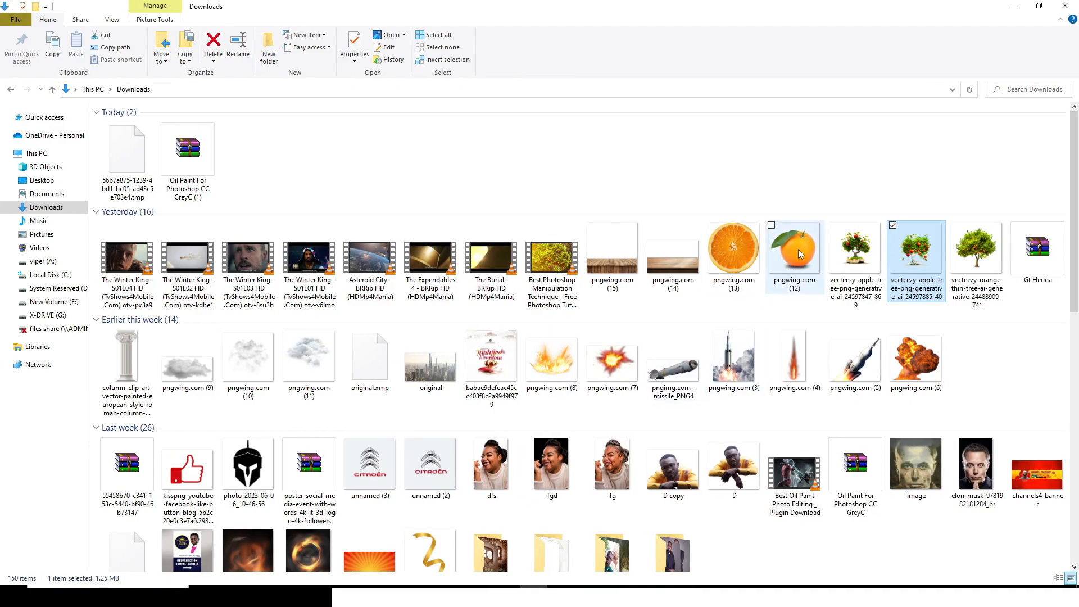
drag(792, 266, 720, 497)
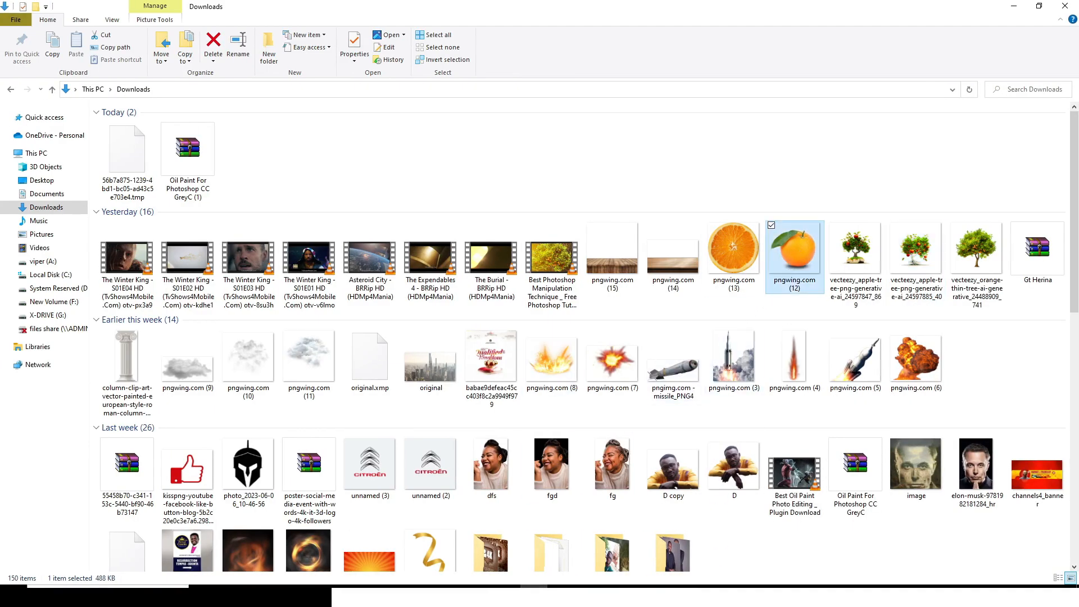
drag(725, 562, 440, 281)
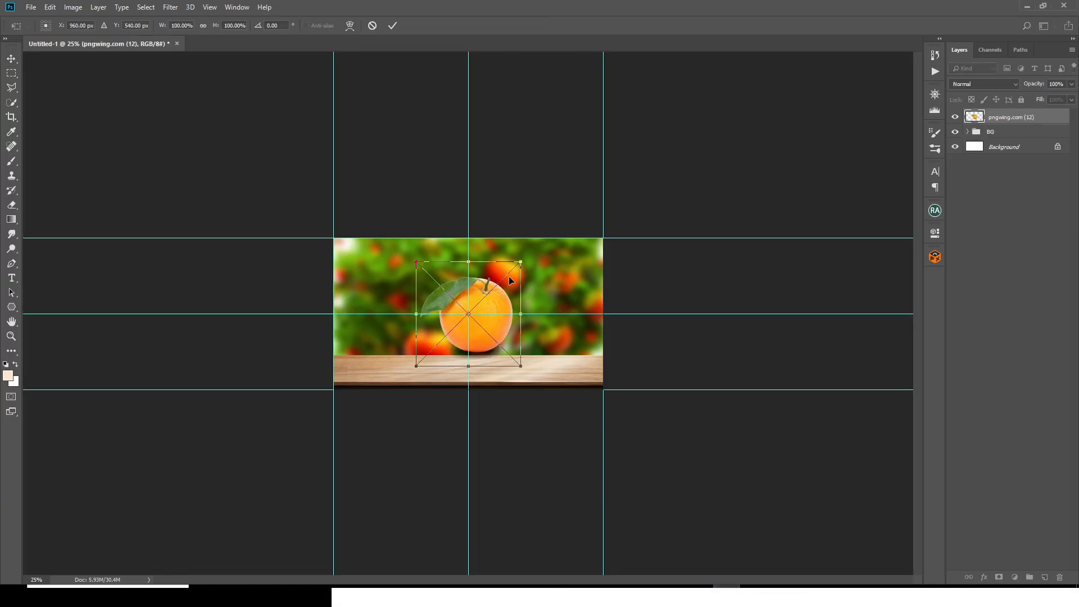
Step: Enlarge the orange proportionally and position it near the canvas center so it rests on the wooden plank
key(ctrl+0)
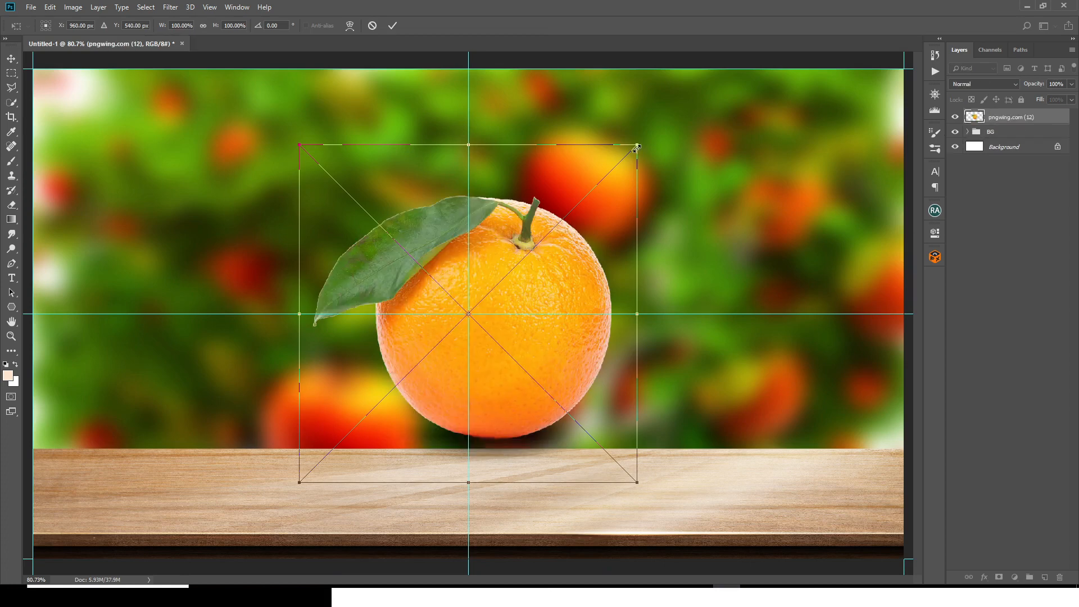
drag(637, 144, 693, 94)
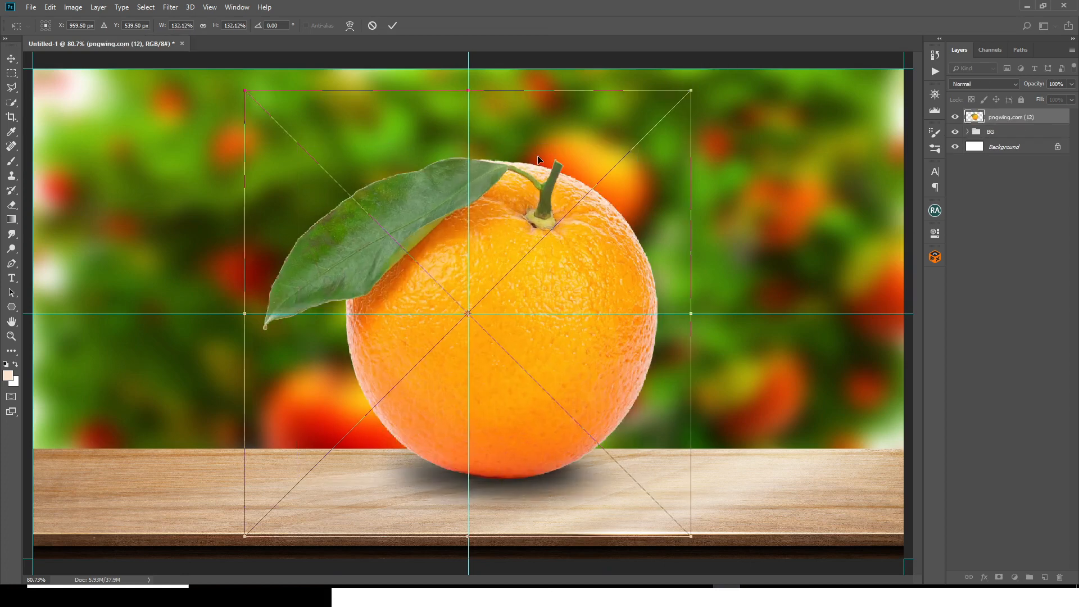
drag(538, 171, 538, 192)
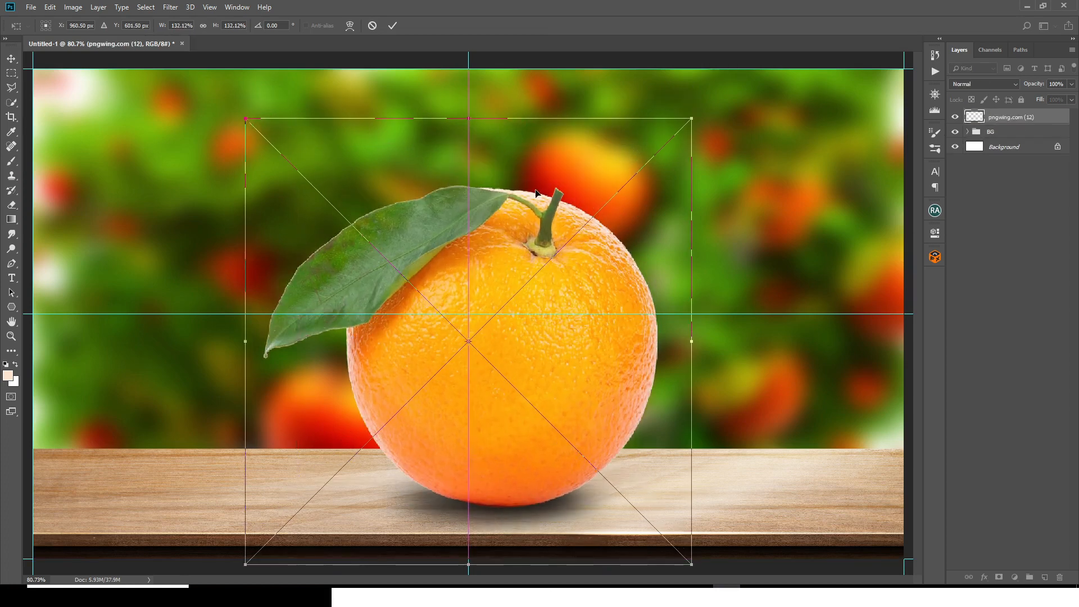
drag(692, 120, 751, 59)
drag(662, 205, 657, 203)
key(Return)
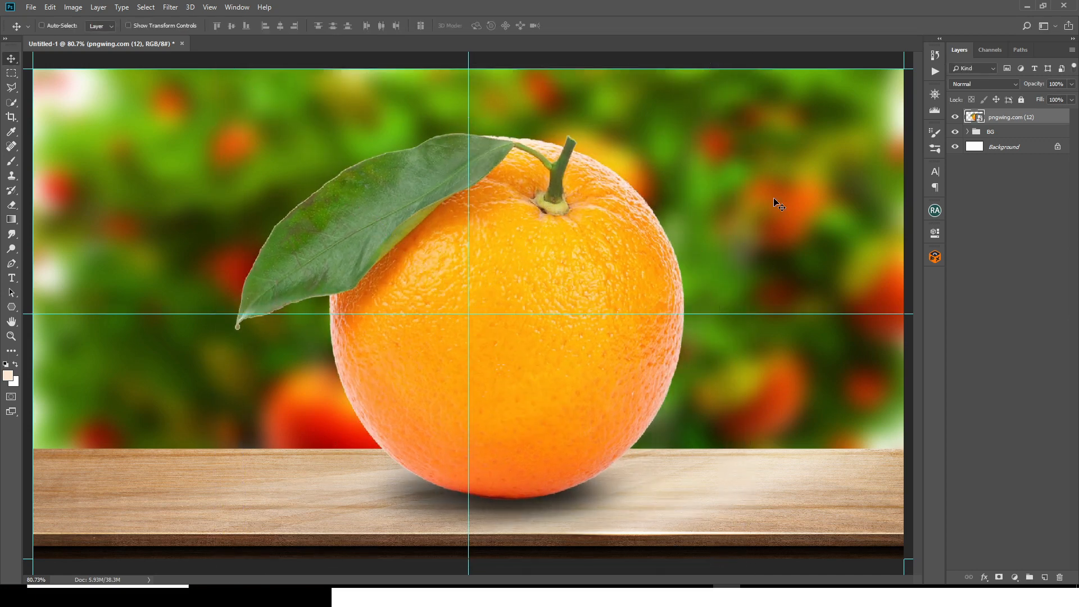
Step: Move the BG group up about 30 px
click(987, 133)
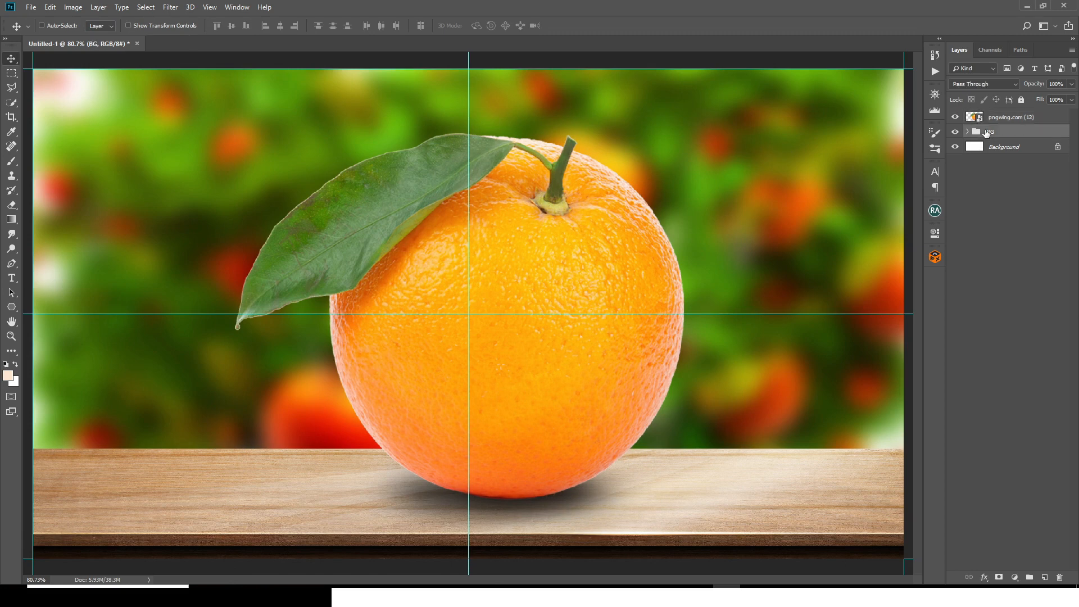
key(shift+Up)
key(shift+Up)
key(shift+Up)
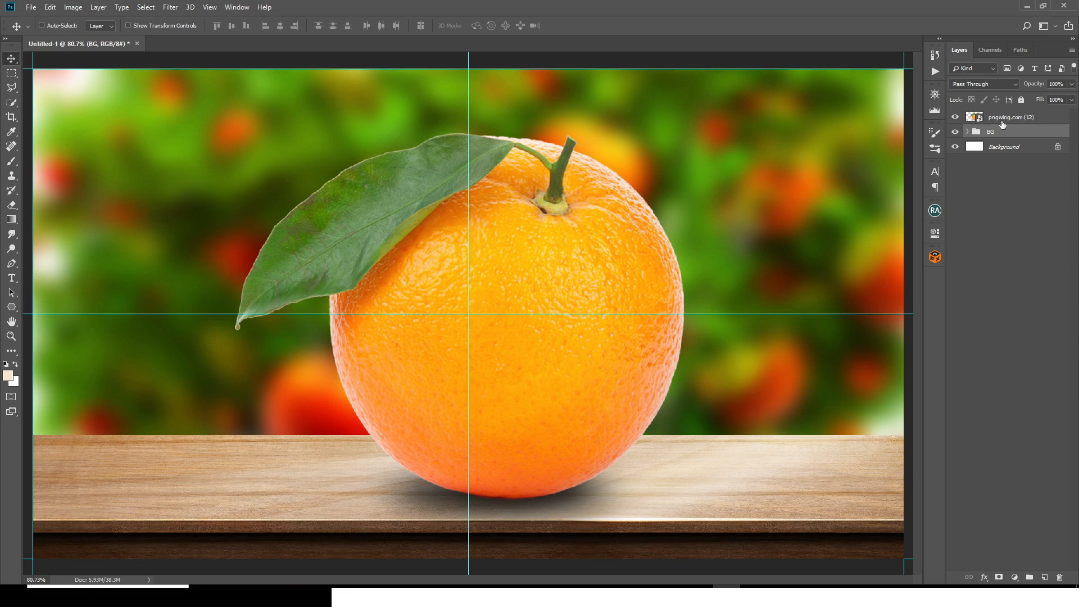
Step: Nudge the orange layer slightly up and about 20 px to the left
click(1003, 120)
key(Up)
key(Up)
key(Up)
key(Up)
key(Up)
key(Up)
key(Up)
key(Up)
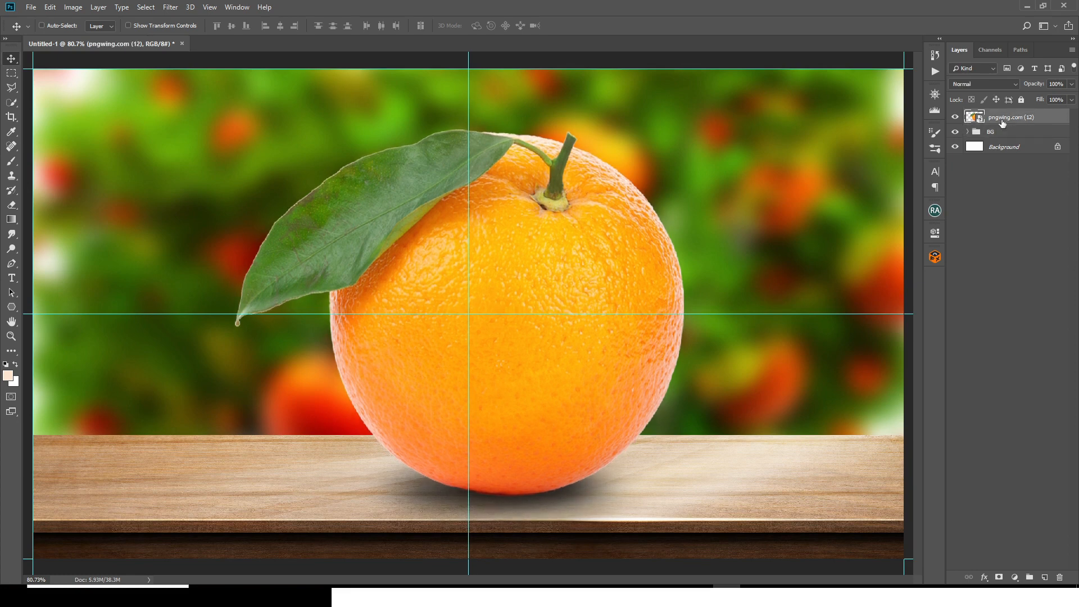
key(shift+Left)
key(shift+Left)
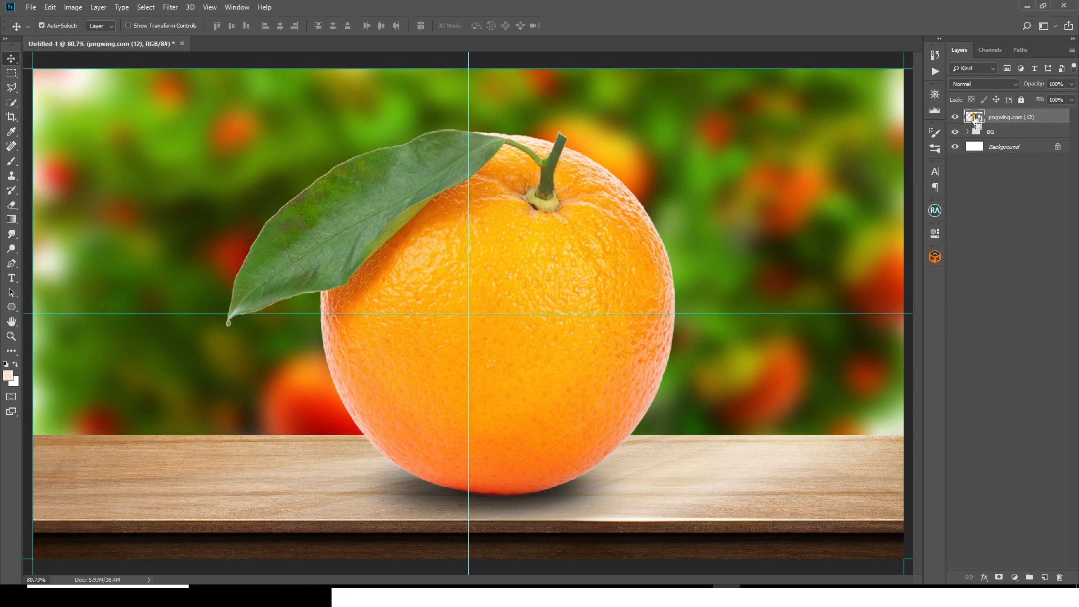
Step: Load the orange layer's outline as a selection and expand it by 4 pixels
ctrl+click(974, 120)
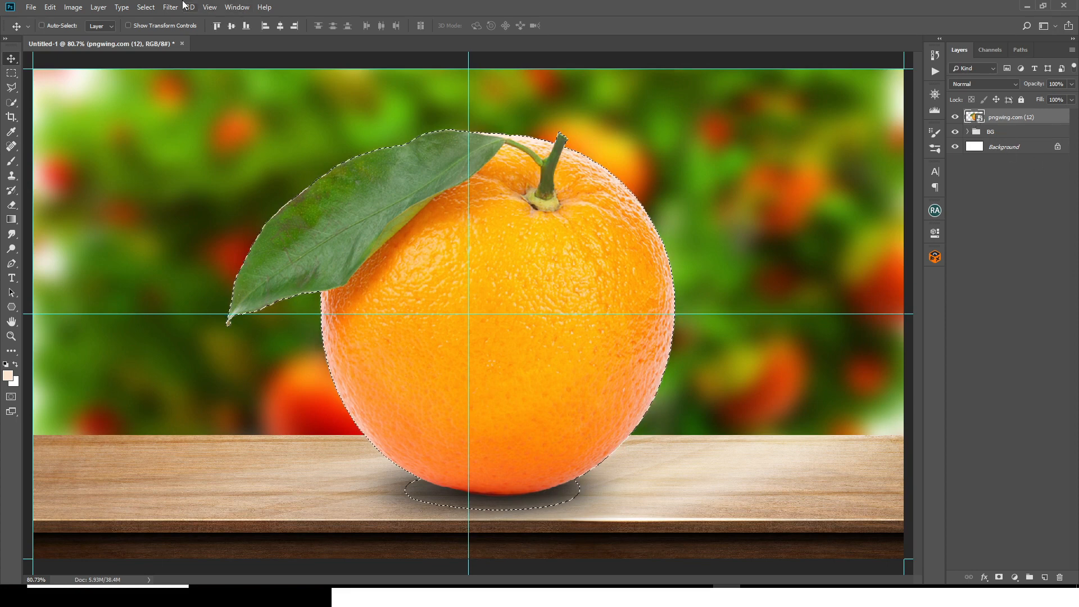
click(146, 7)
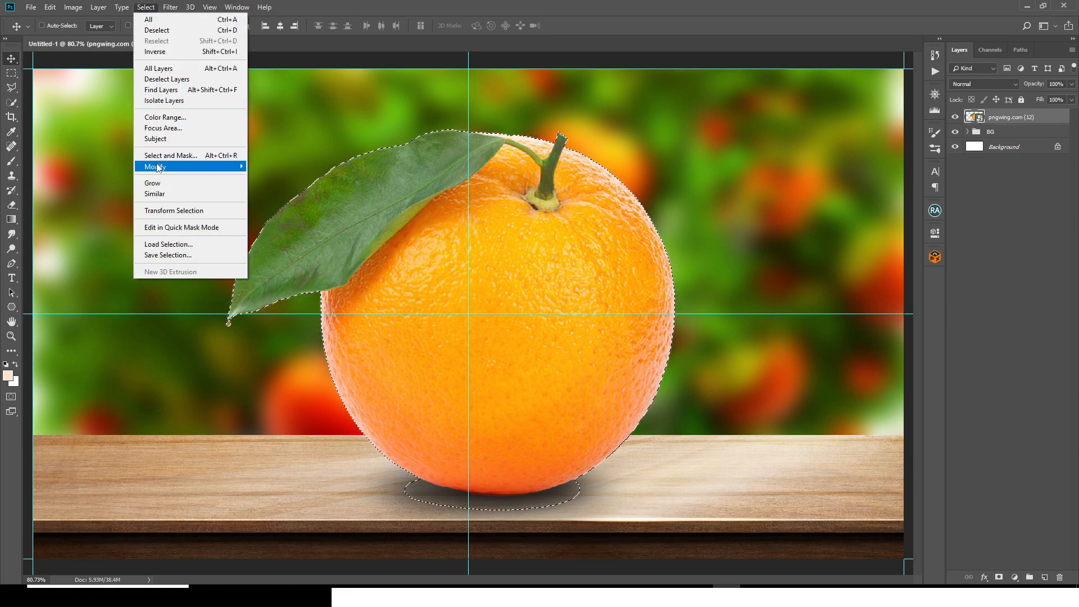
mouse_move(159, 168)
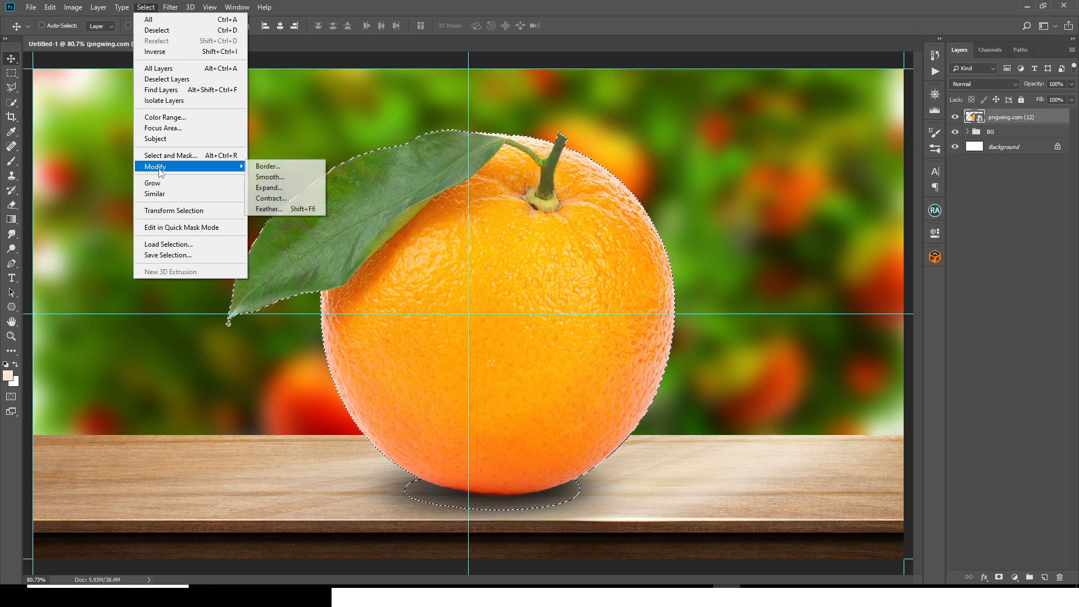
click(267, 189)
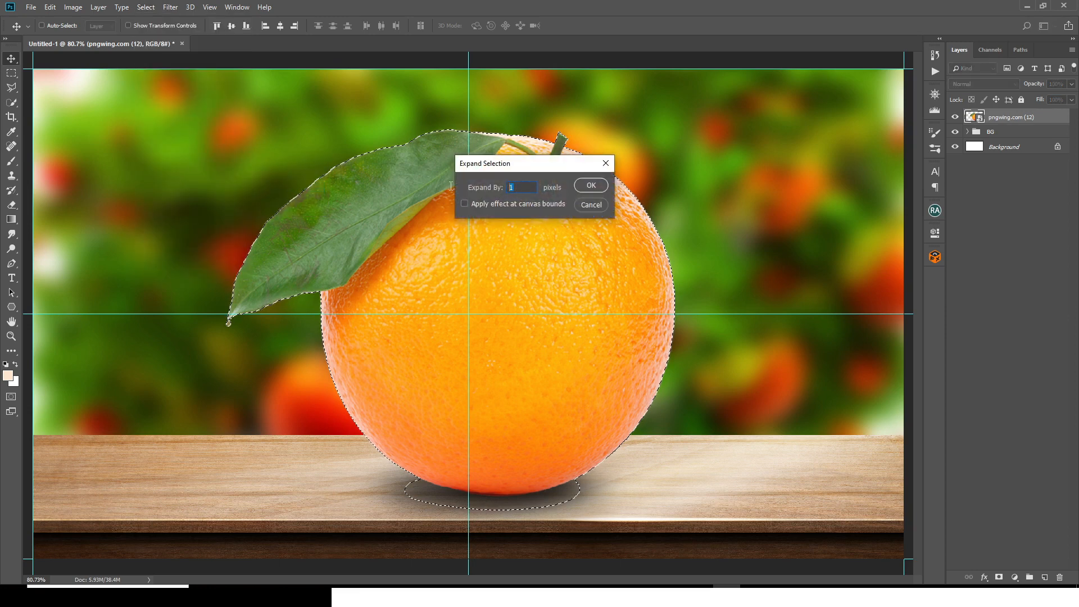
text(4)
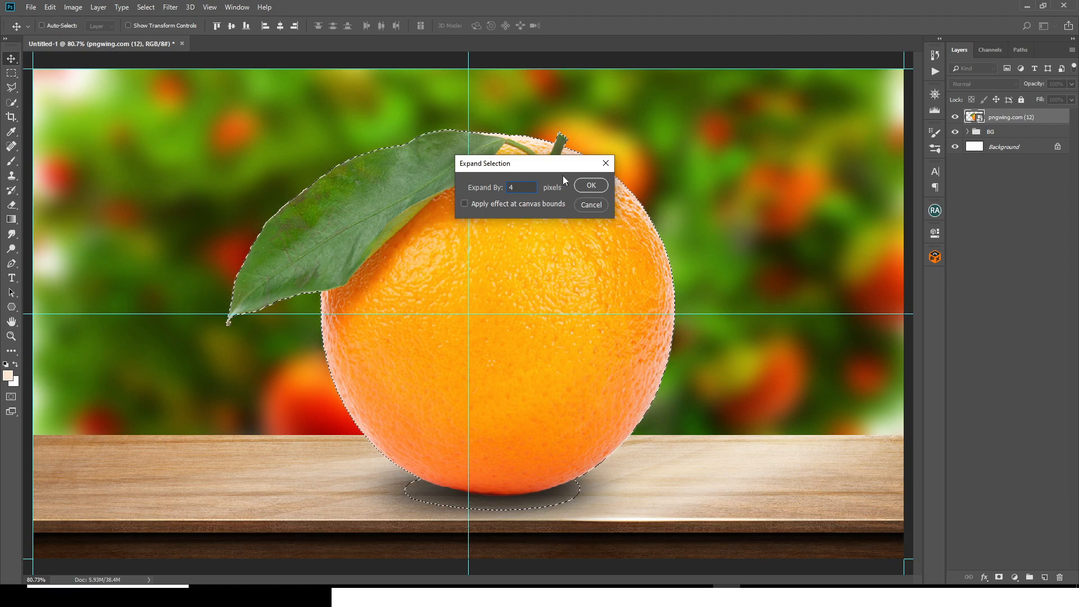
click(585, 189)
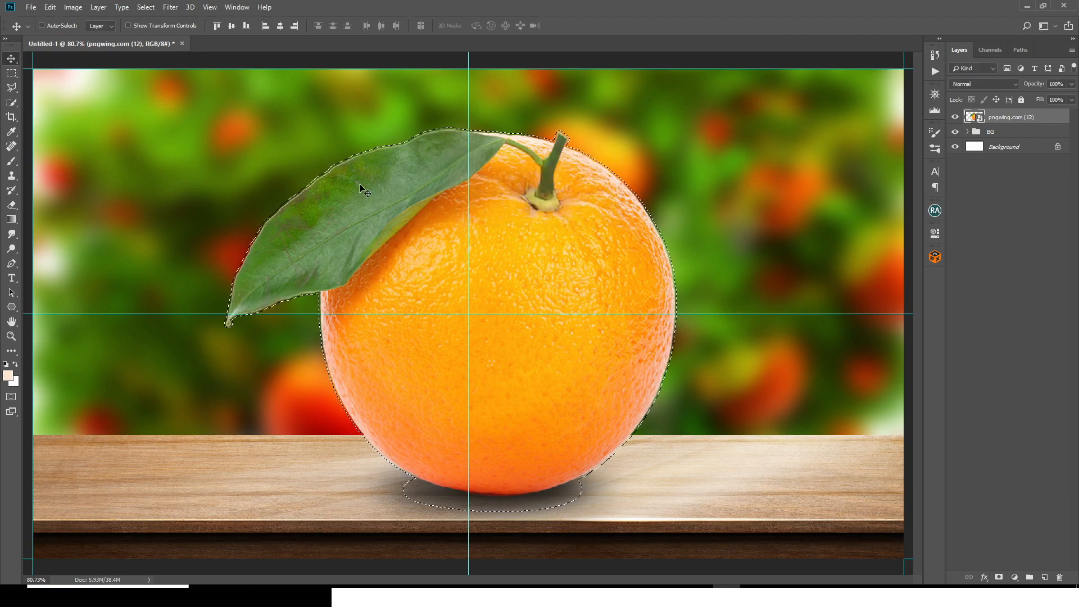
Step: Subtract the large green leaf from the orange's selection with the Quick Selection tool
key(ctrl+1)
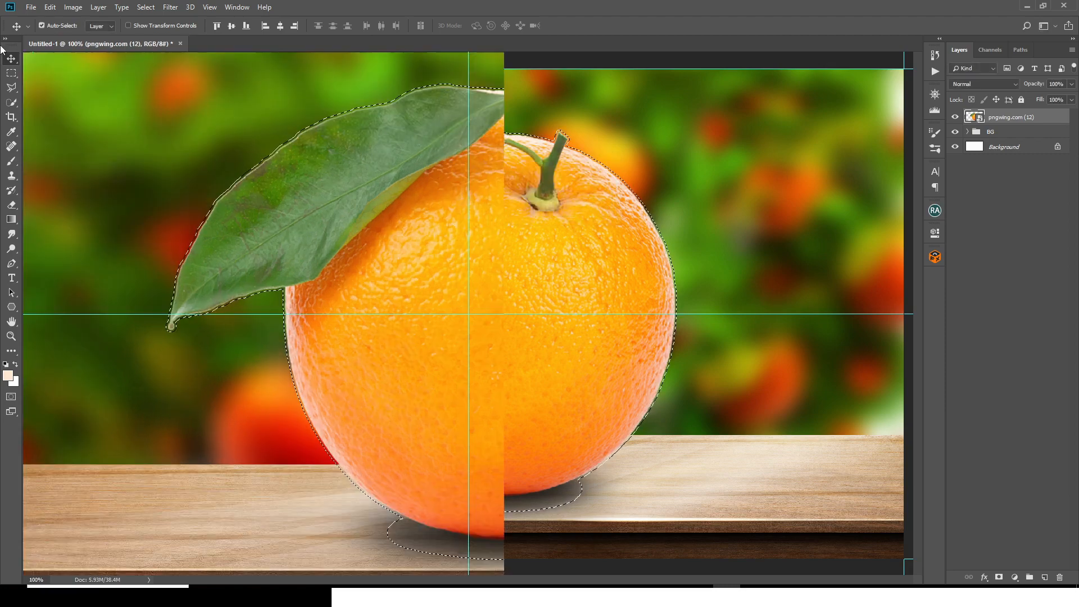
click(9, 105)
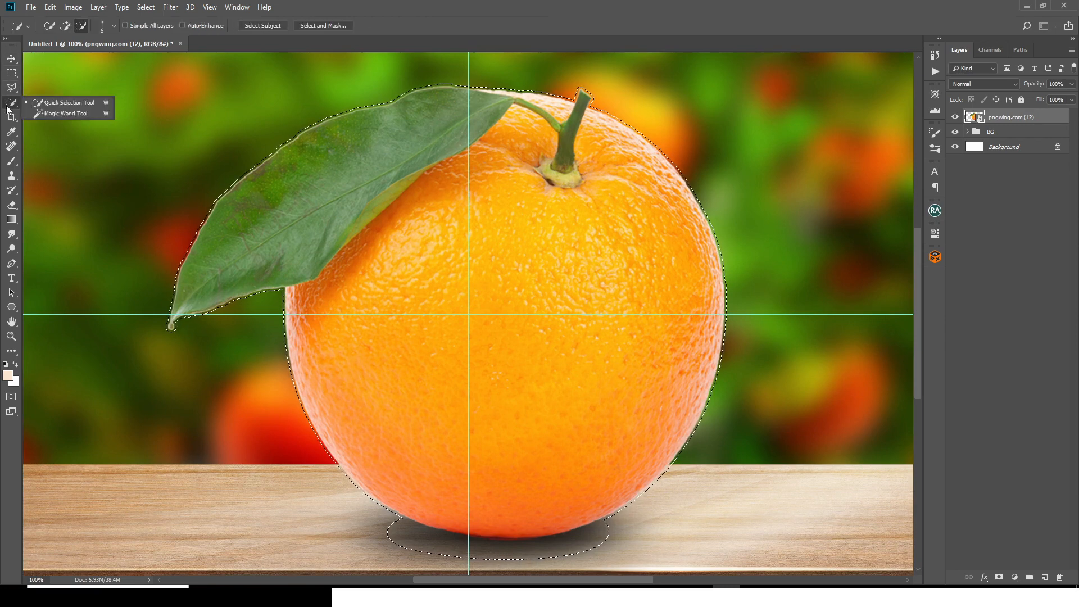
click(43, 102)
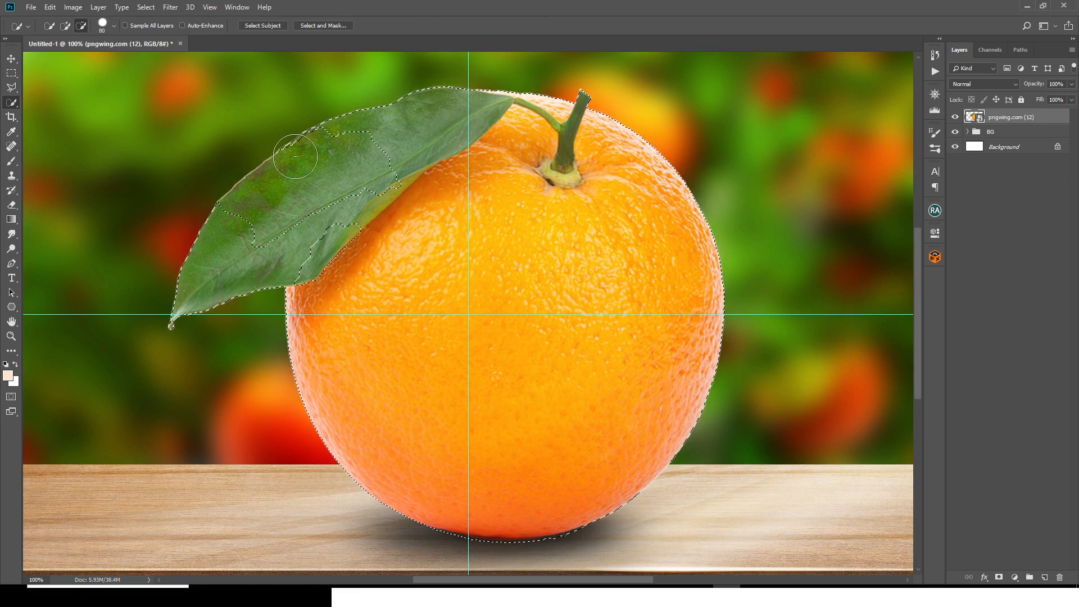
mouse_move(294, 158)
mouse_down()
mouse_move(342, 126)
mouse_move(334, 120)
mouse_move(319, 130)
mouse_move(430, 98)
mouse_up()
key(bracketleft)
key(bracketleft)
key(bracketleft)
key(ctrl+plus)
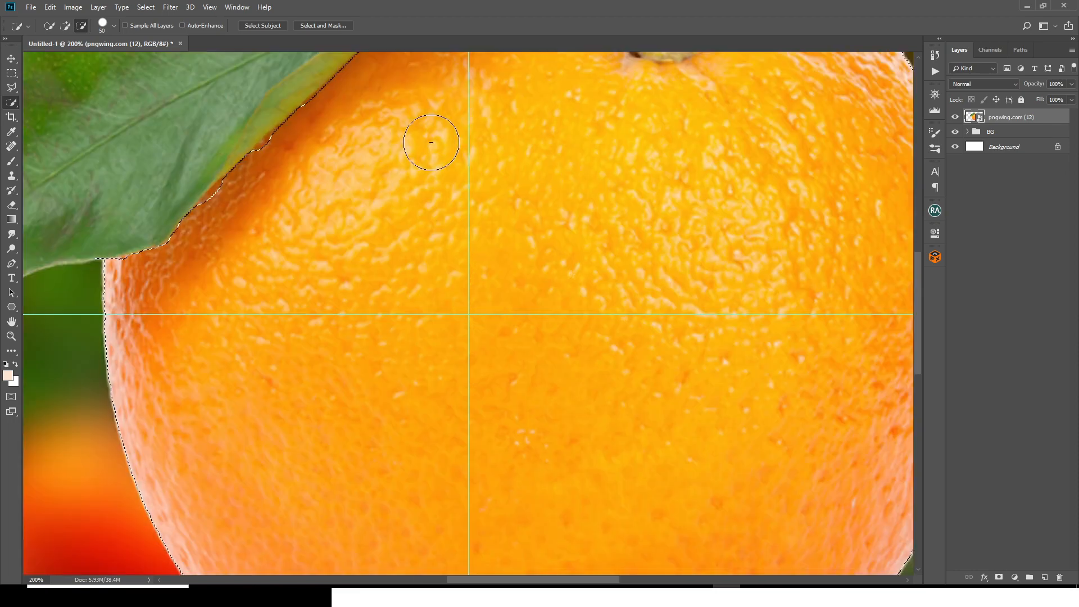
Step: Add the orange peel along the leaf's lower edge back to the selection with a smaller Quick Selection brush
key(bracketleft)
key(bracketleft)
key(bracketleft)
key(bracketleft)
key(bracketleft)
key(bracketleft)
key(bracketleft)
click(113, 26)
click(113, 26)
click(65, 29)
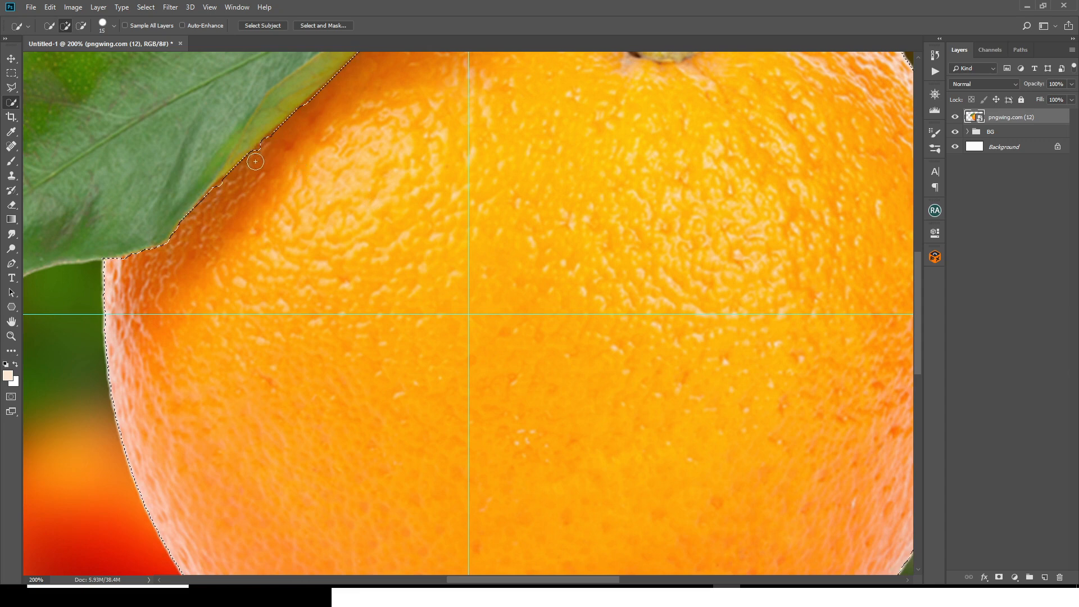
scroll(403, 254, right, 4)
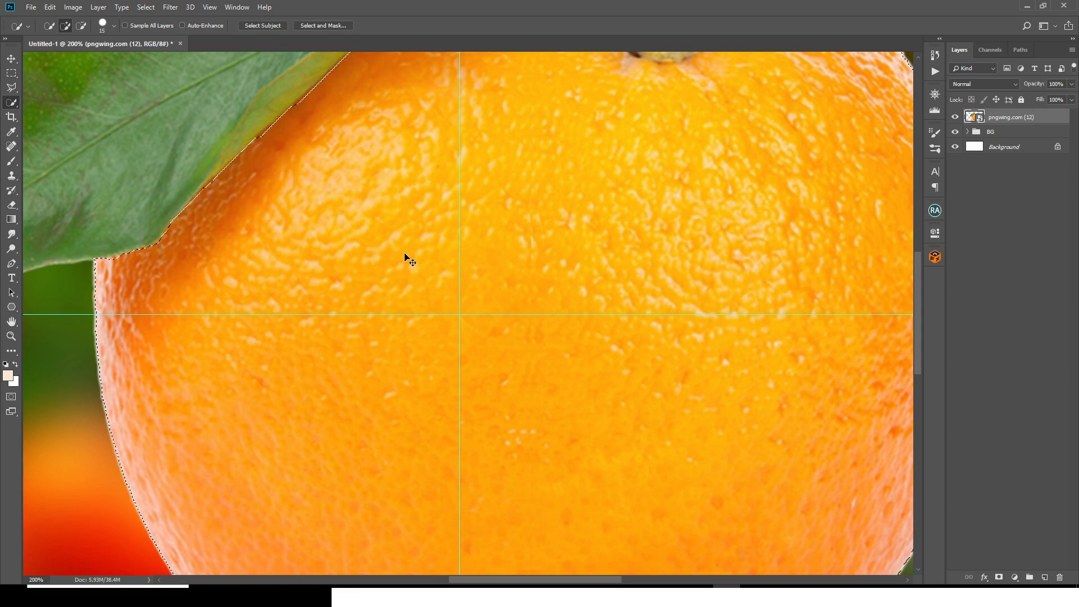
scroll(916, 312, right, 2)
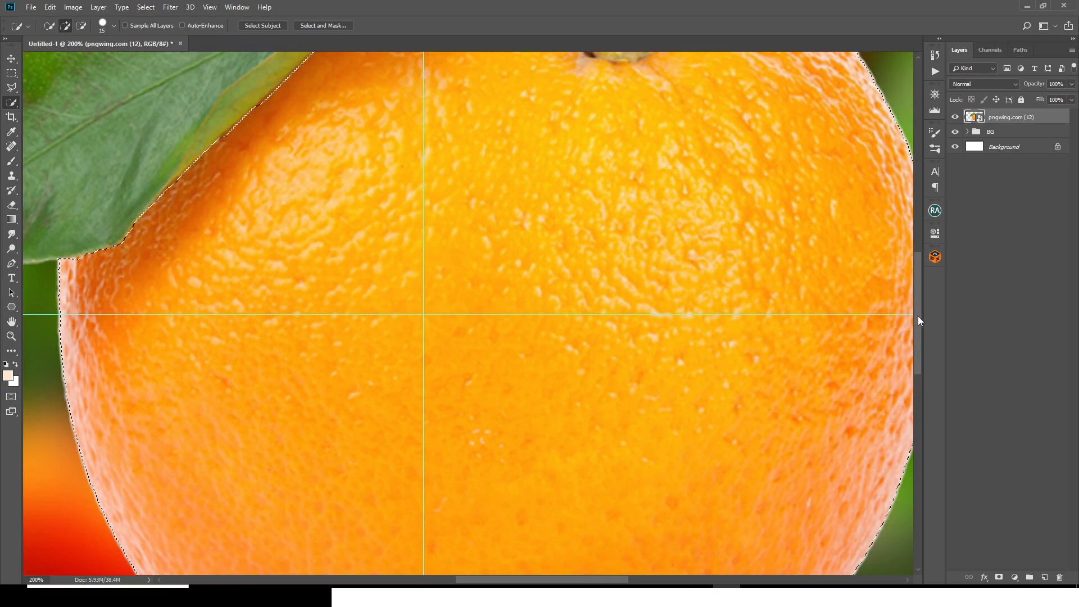
scroll(918, 303, up, 3)
scroll(917, 285, up, 5)
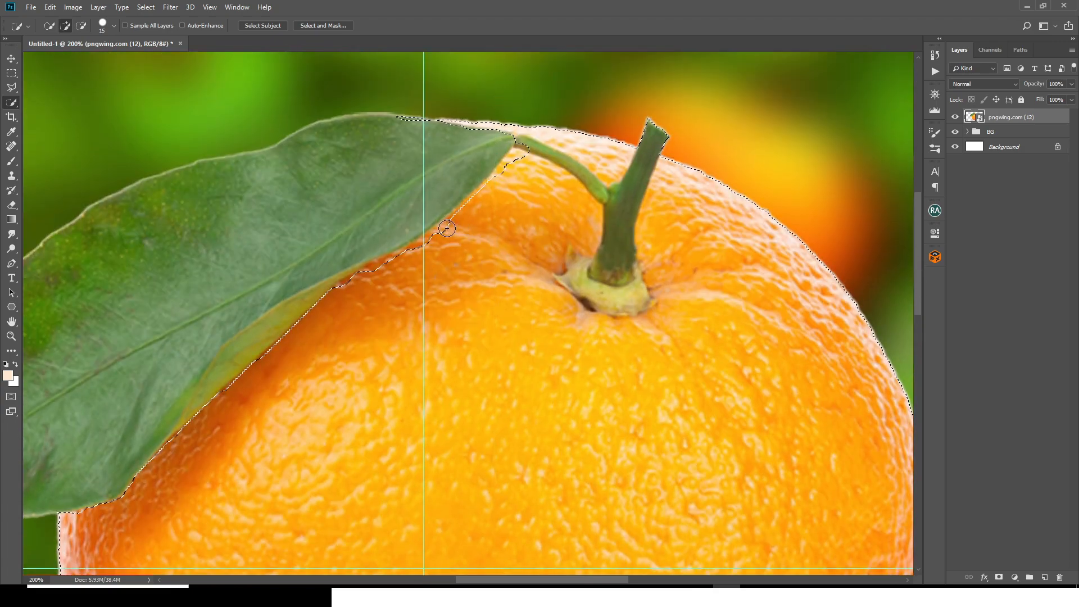
drag(446, 230, 336, 299)
mouse_move(518, 157)
mouse_down()
mouse_move(461, 217)
mouse_move(506, 171)
mouse_up()
Step: Subtract the thin leaf stalk and the upright stem from the selection using a finer Quick Selection brush
key(bracketleft)
key(bracketleft)
key(alt)
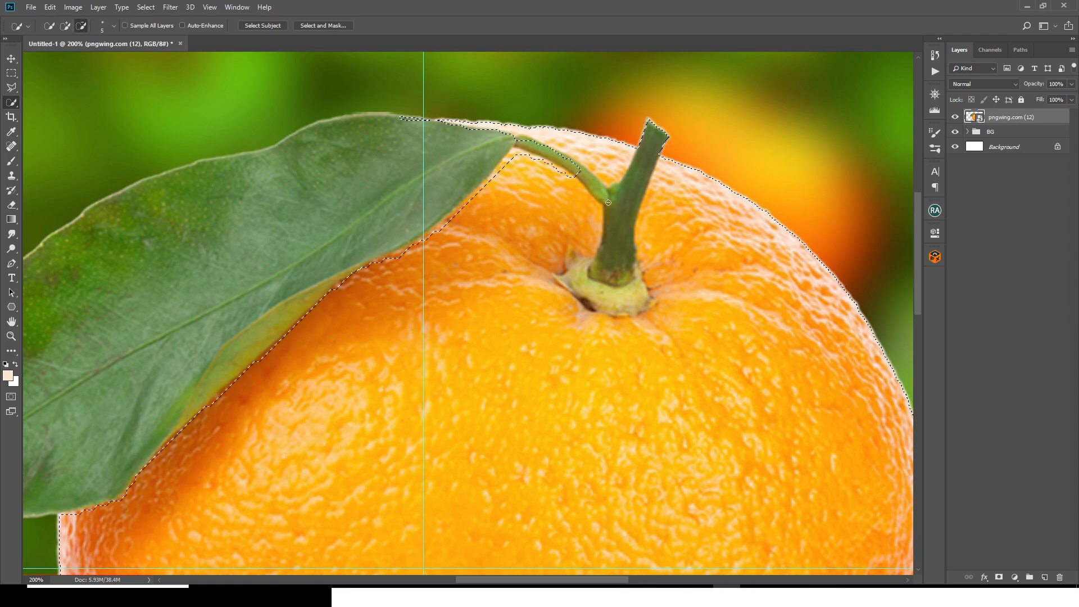
mouse_move(608, 191)
mouse_down()
mouse_move(612, 278)
mouse_move(658, 123)
mouse_up()
drag(622, 157, 534, 129)
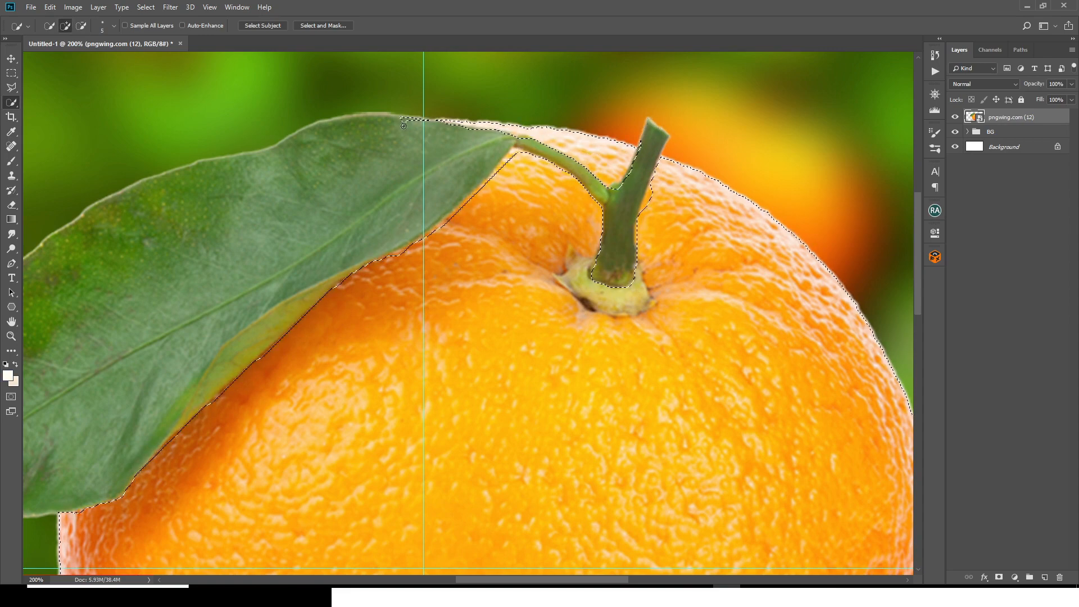
key(alt)
alt+drag(625, 195, 620, 186)
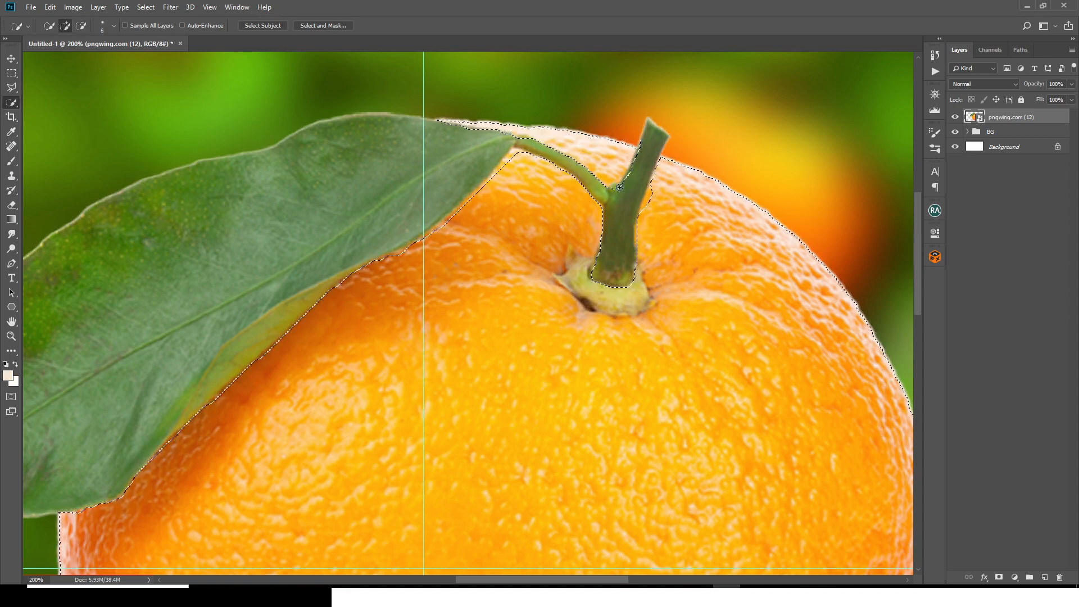
Step: Add the missed peel beside the stem to the selection and subtract the pale green stem base
key(bracketleft)
key(bracketleft)
key(bracketleft)
click(649, 208)
click(82, 26)
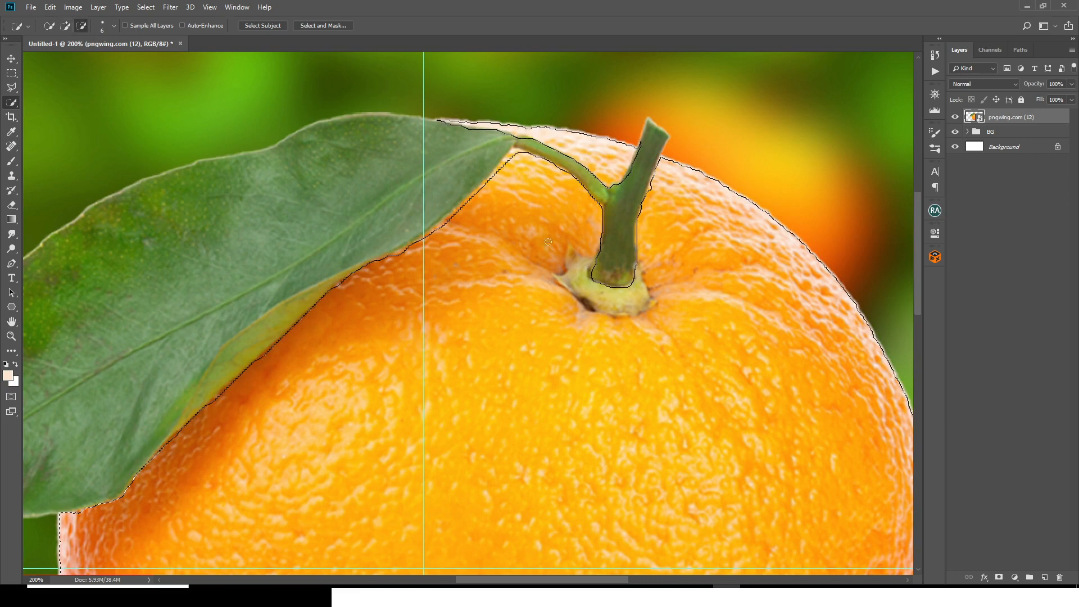
mouse_move(589, 271)
mouse_down()
mouse_move(585, 281)
mouse_move(614, 301)
mouse_up()
key(ctrl+0)
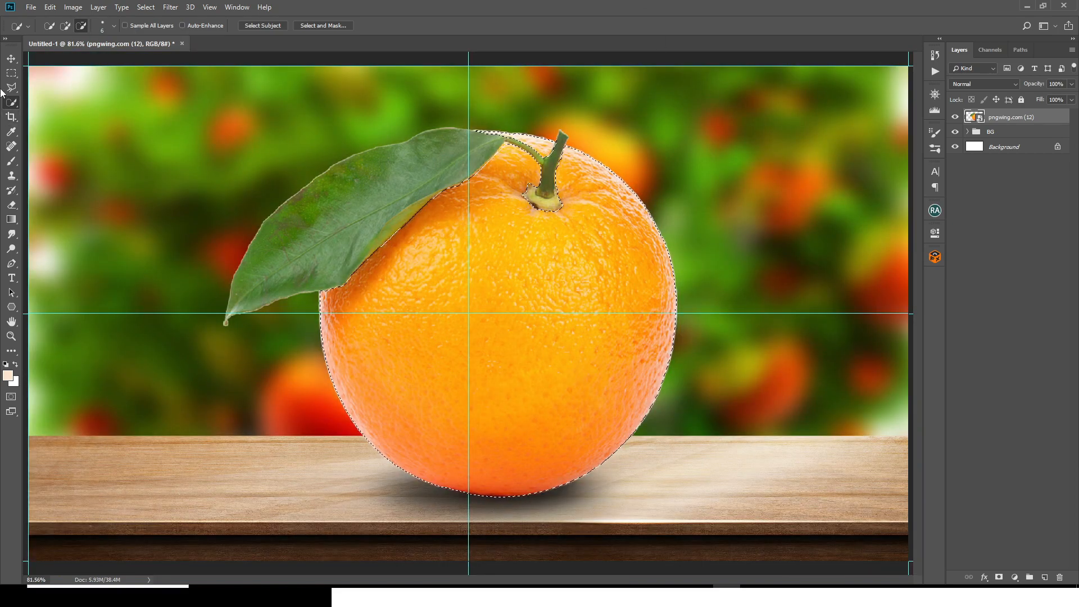
Step: Subtract the orange's lower half from the selection with the Rectangular Marquee and copy the remaining upper peel to a new layer
click(11, 74)
right_click(11, 75)
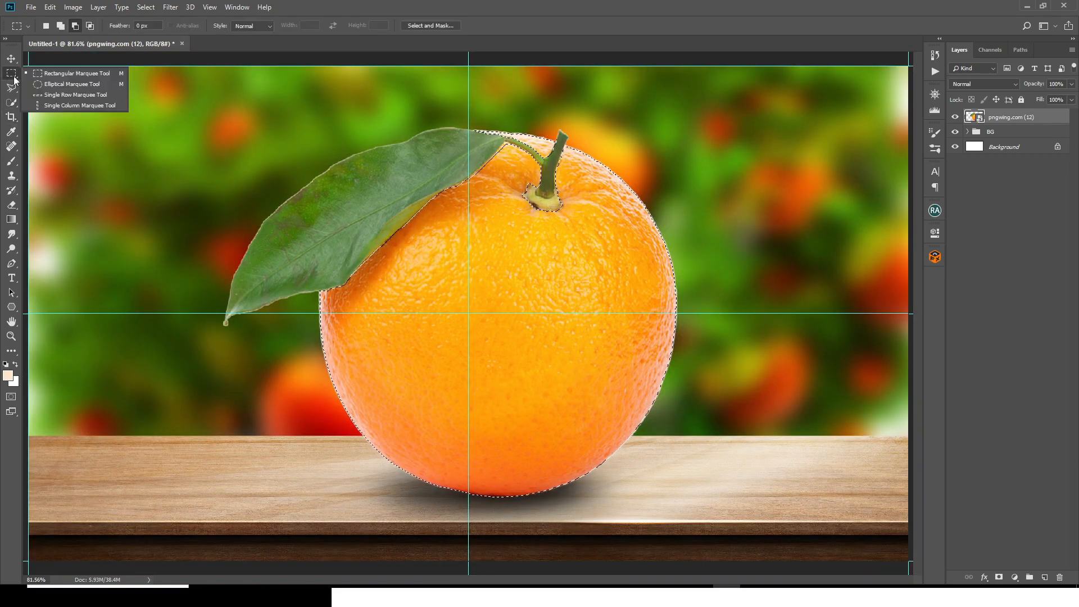
click(58, 75)
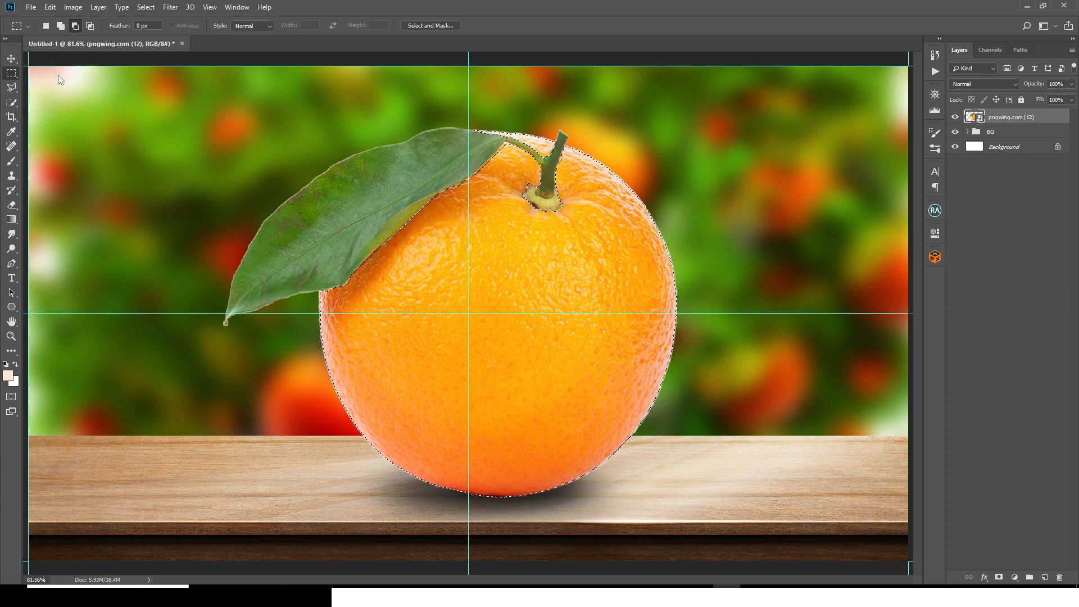
click(76, 26)
drag(286, 334, 760, 553)
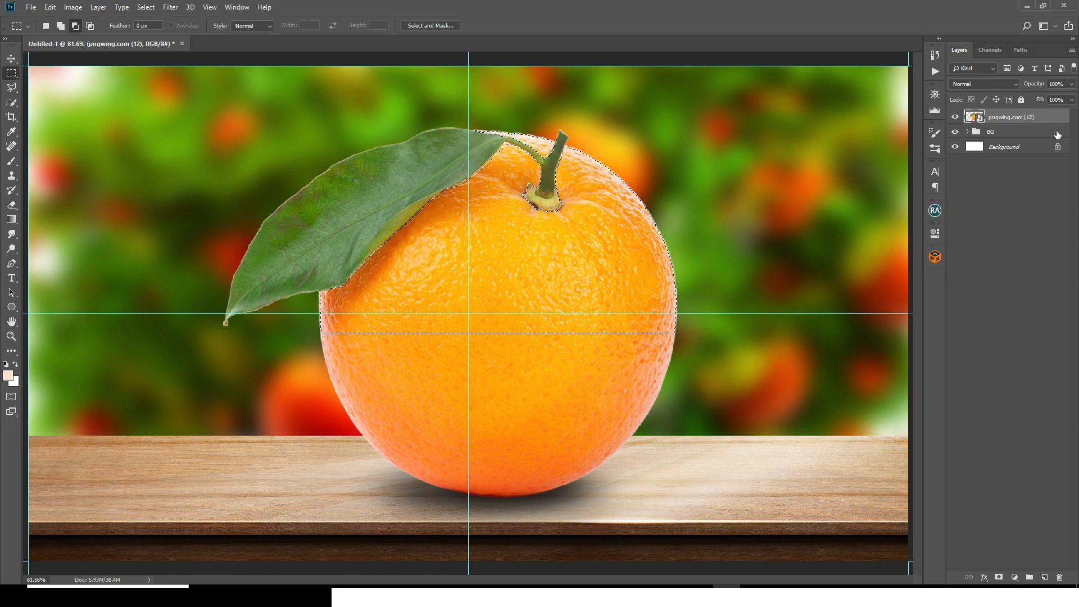
key(ctrl+shift+alt+n)
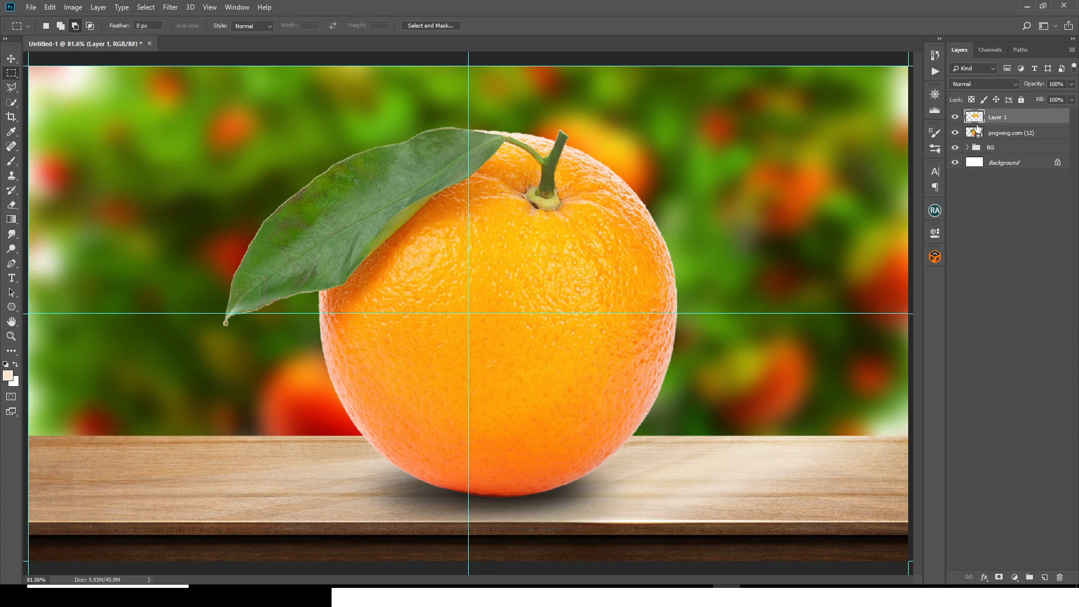
Step: Load Layer 1's outline as a selection, add it as a mask to the pngwing.com (12) layer and invert that mask
drag(977, 129, 976, 120)
ctrl+click(976, 118)
click(994, 137)
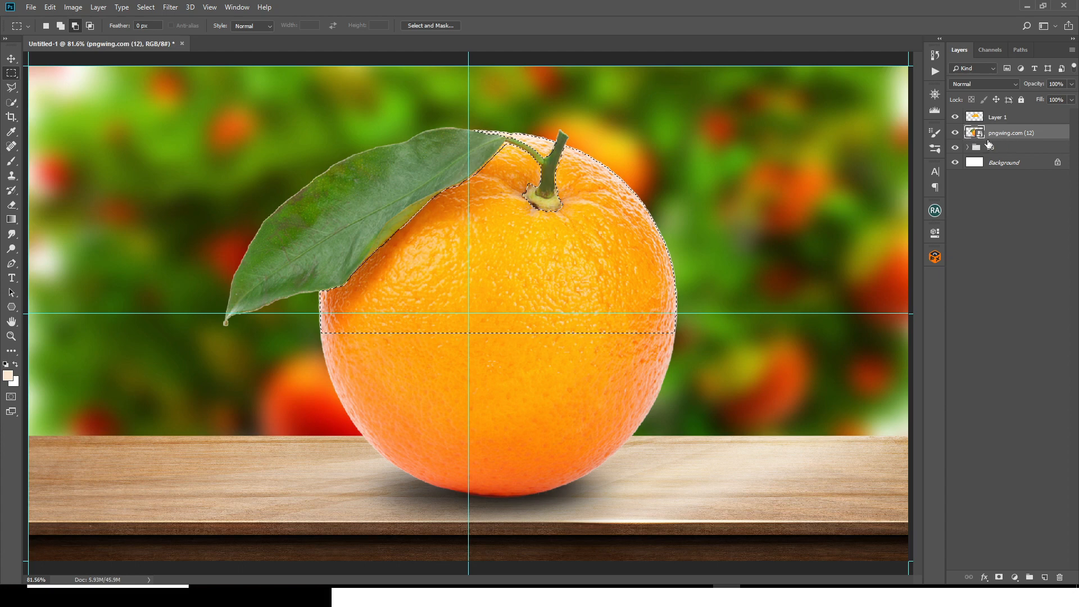
click(998, 579)
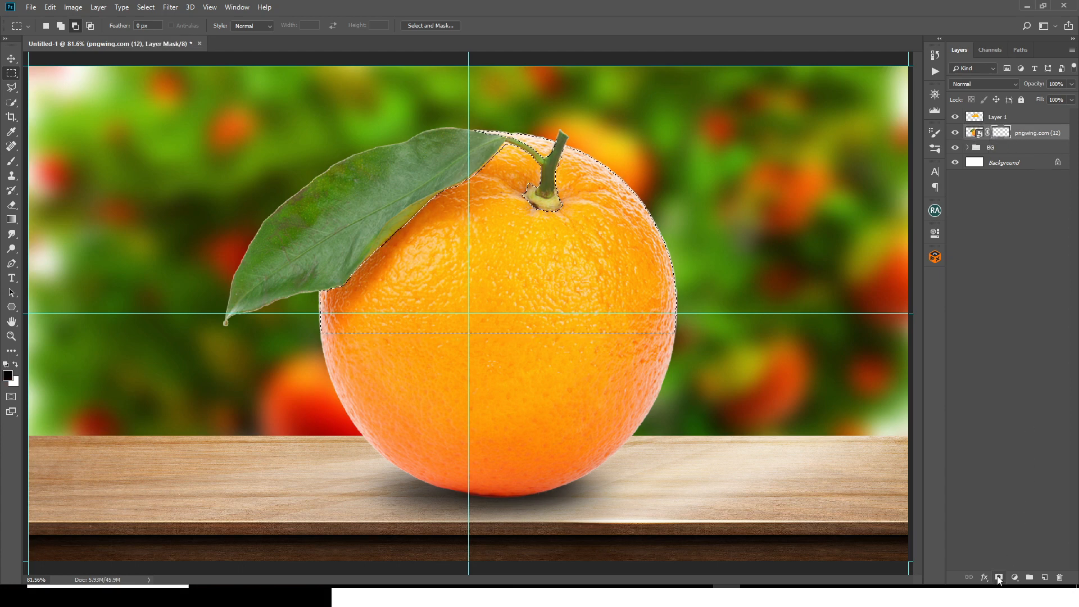
double_click(1002, 133)
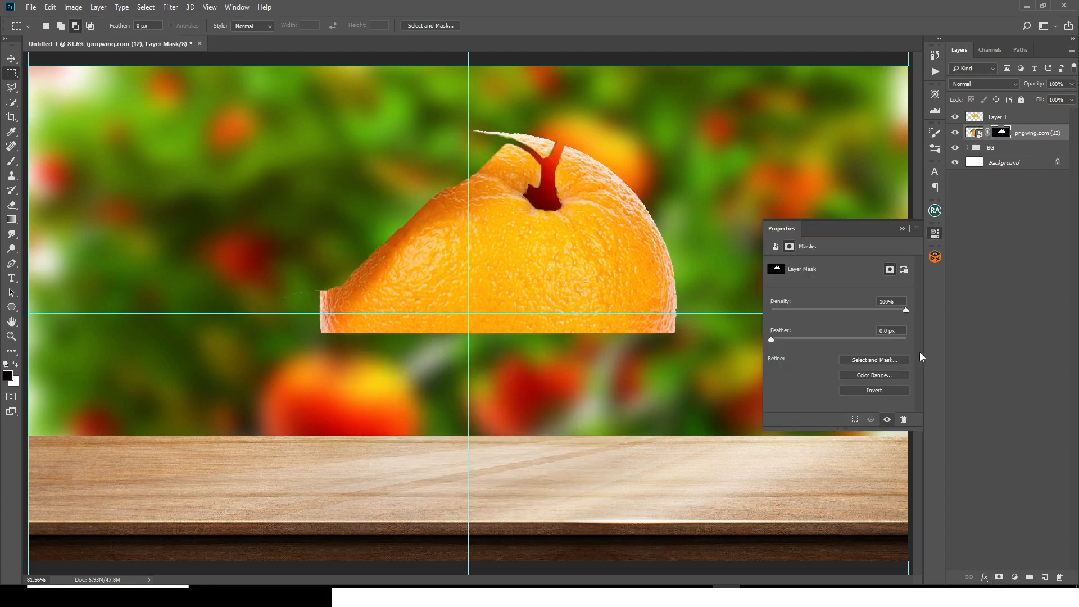
click(888, 390)
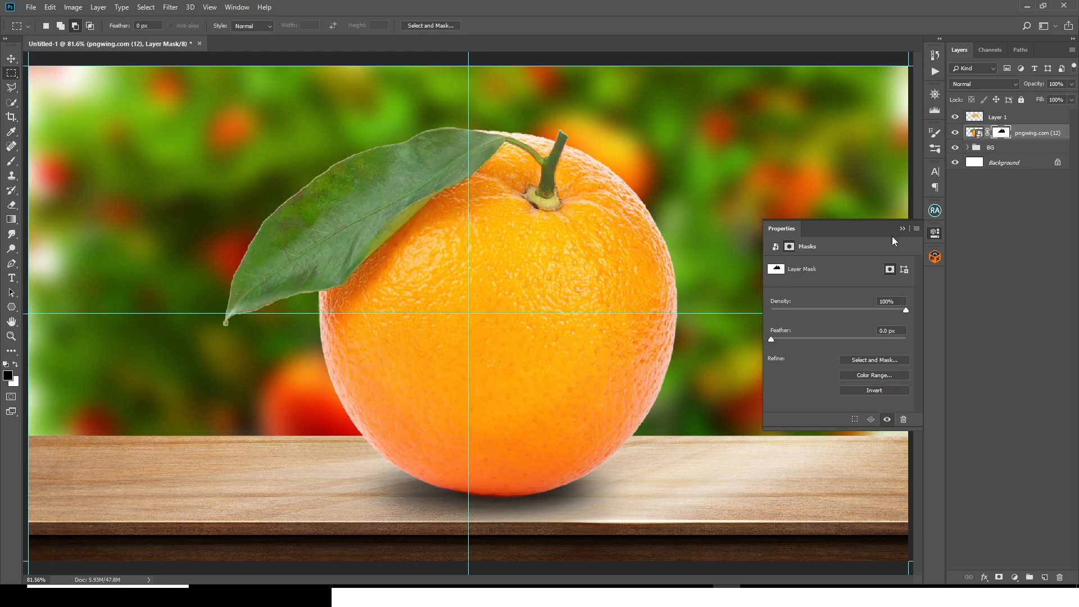
click(902, 229)
Step: Hide Layer 1, paint out the leftover peel outline on the orange's mask with a 25 px hard round black brush, and show Layer 1 again
click(955, 117)
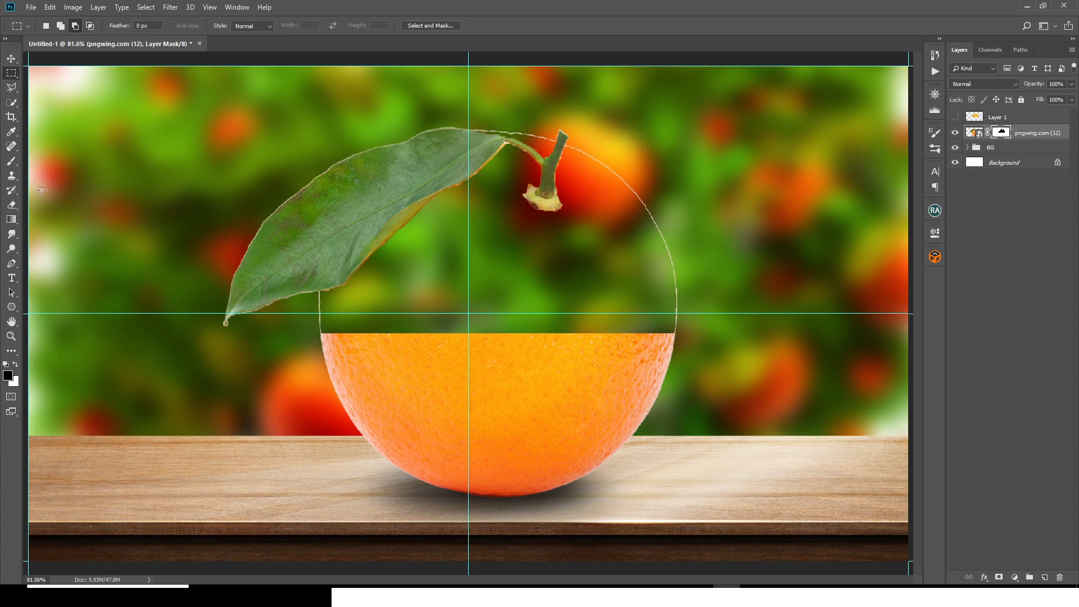
key(b)
click(59, 26)
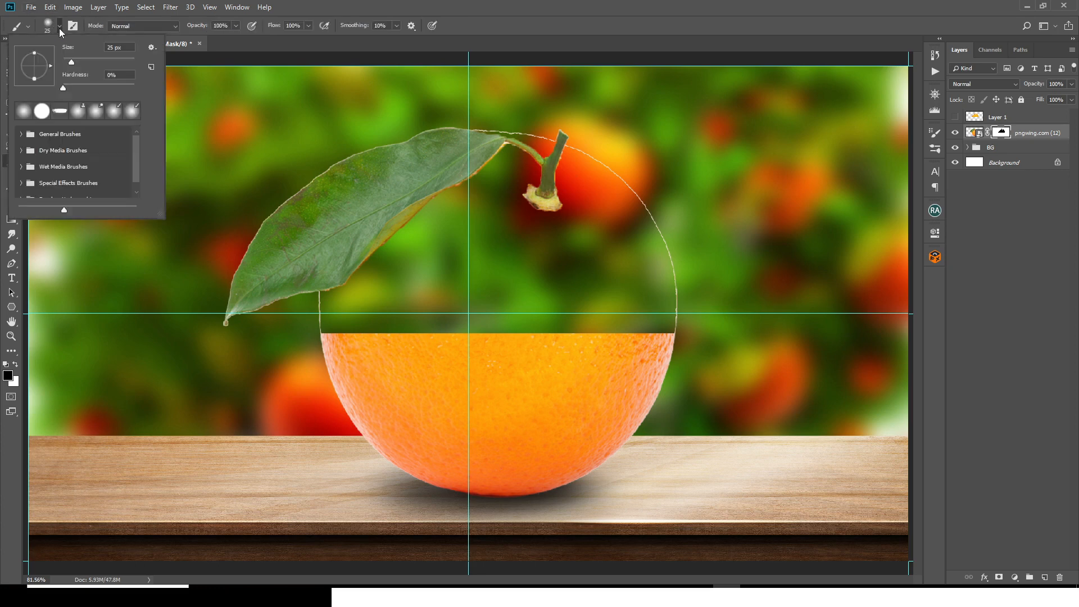
click(42, 112)
key(Return)
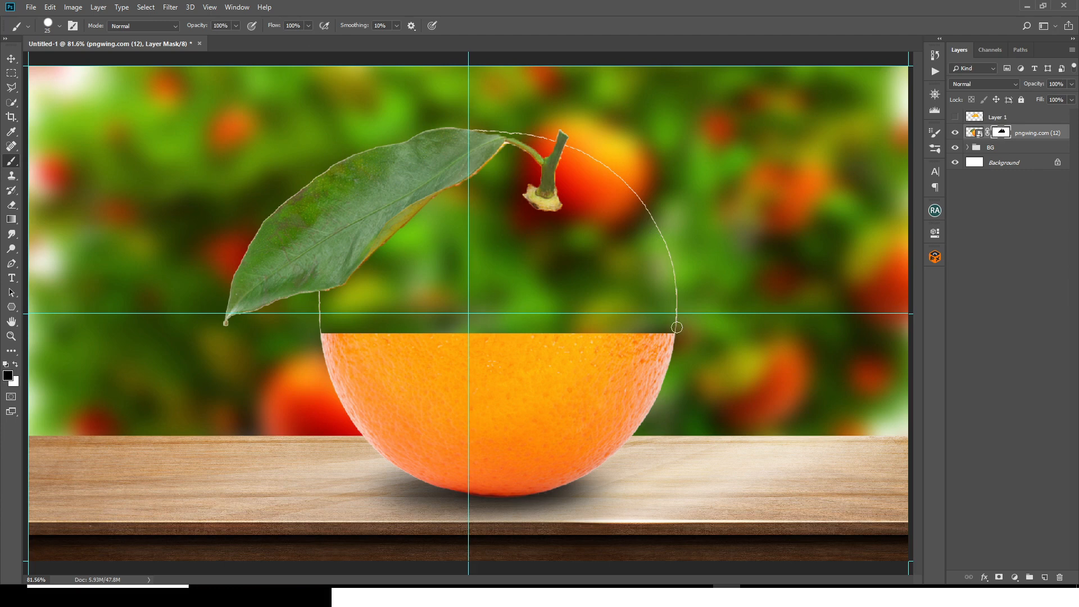
mouse_move(665, 265)
mouse_down()
mouse_move(674, 298)
mouse_move(635, 199)
mouse_move(526, 107)
mouse_move(483, 105)
mouse_up()
key(ctrl+1)
drag(286, 309, 285, 350)
key(ctrl+0)
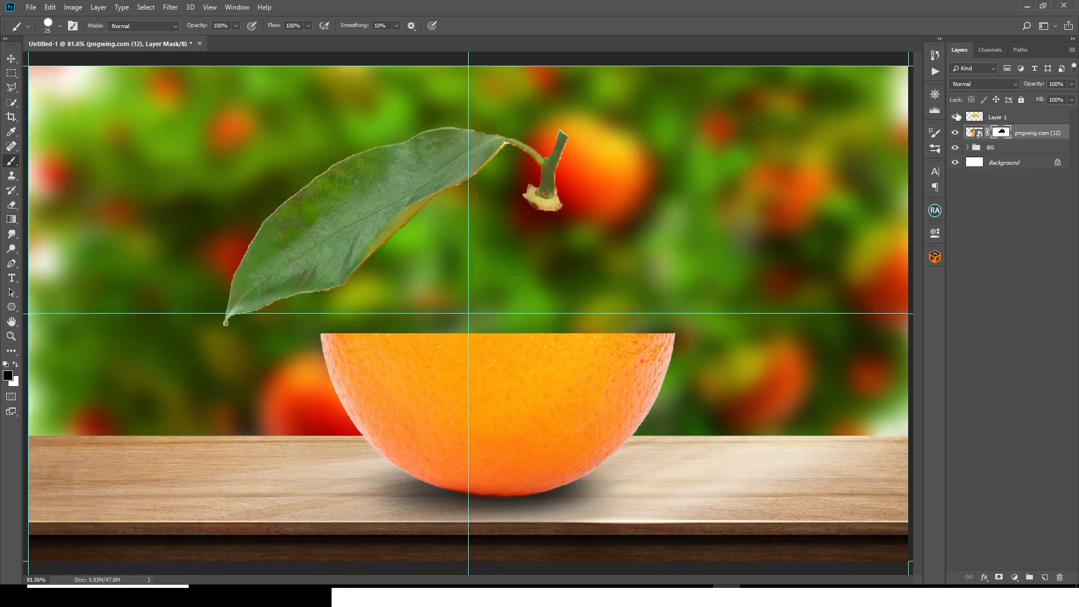
click(956, 117)
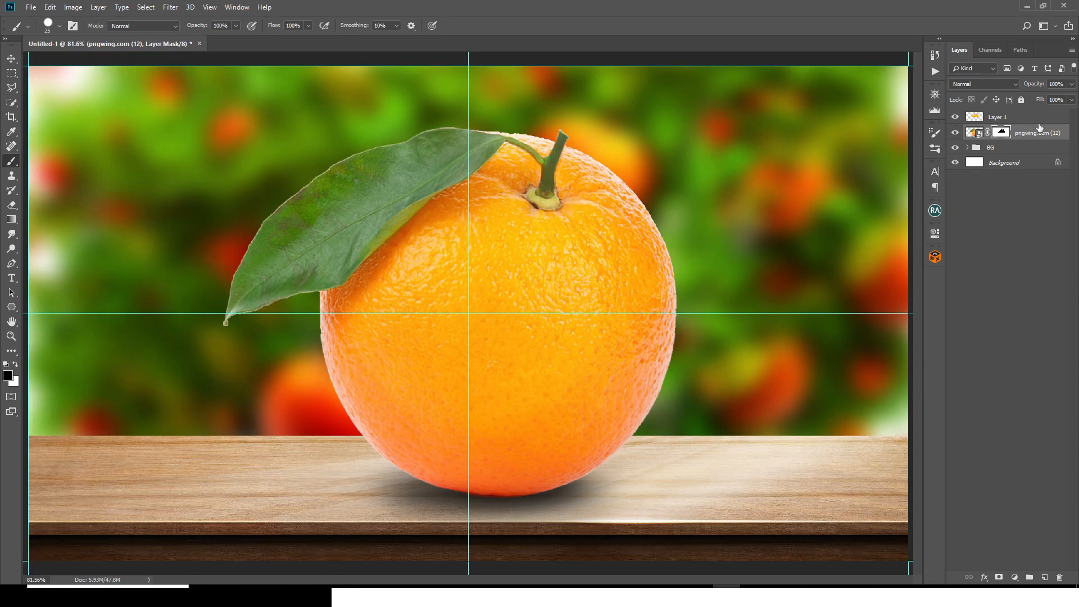
Step: Set the blending mode of Layer 1 to Screen
click(1012, 117)
click(974, 83)
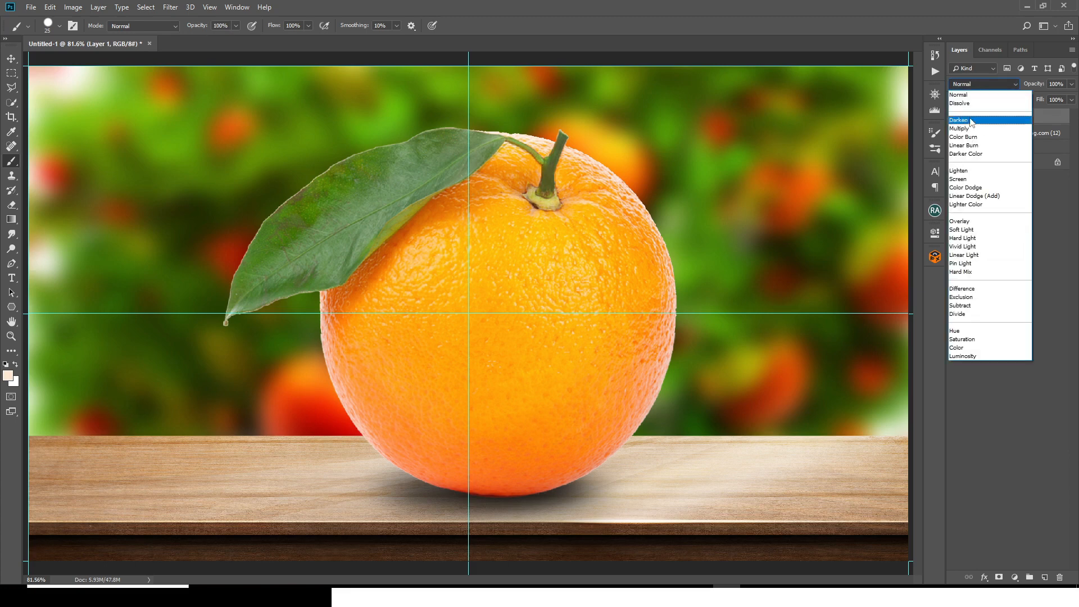
click(962, 179)
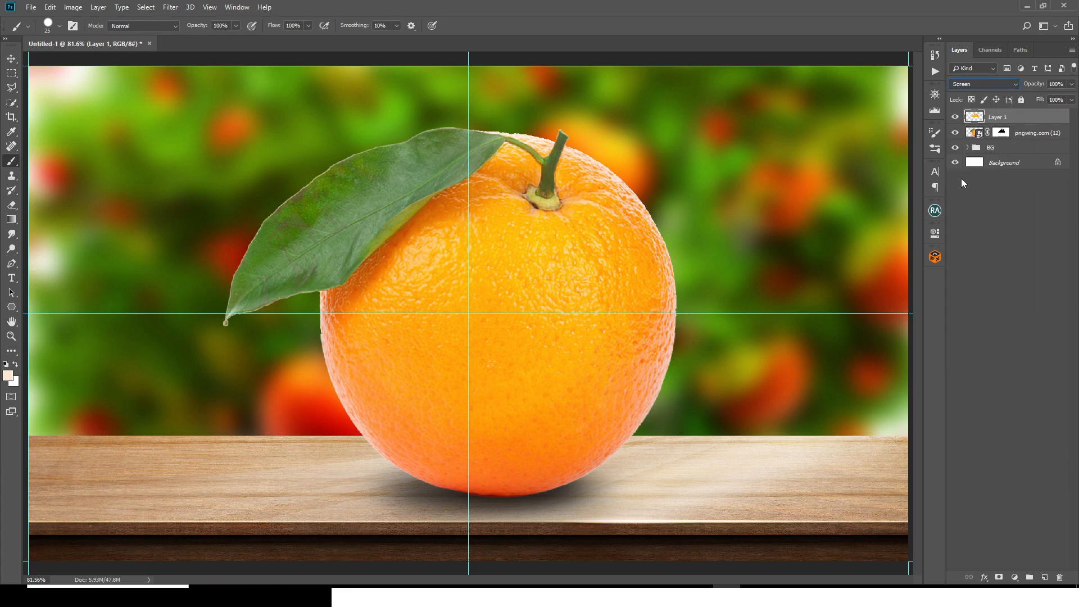
Step: Group Layer 1, name the group TOP and collapse it
key(ctrl+g)
double_click(1000, 116)
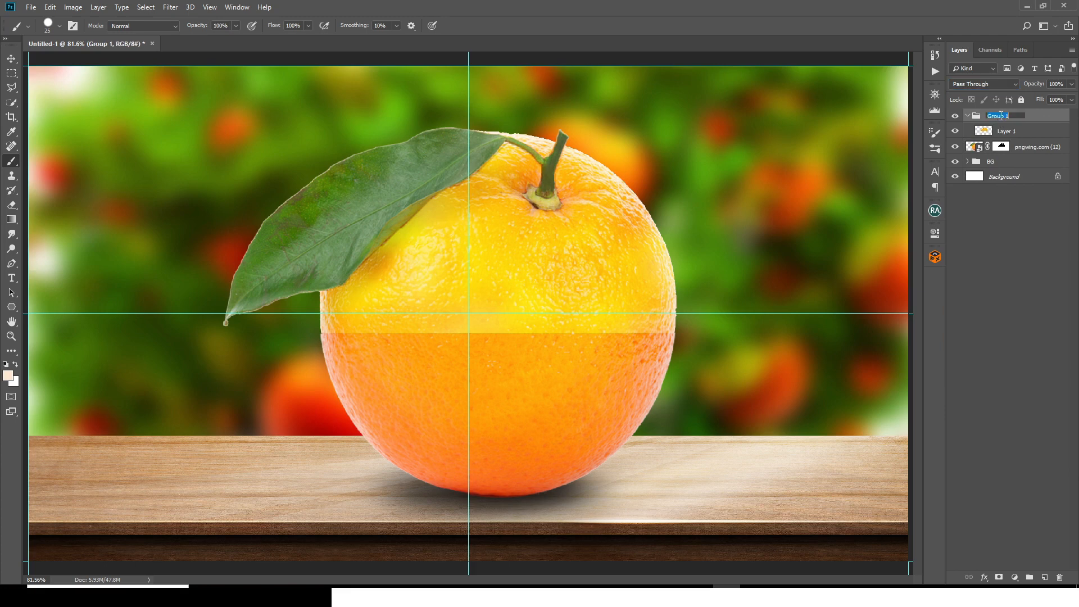
text(TOP)
key(Return)
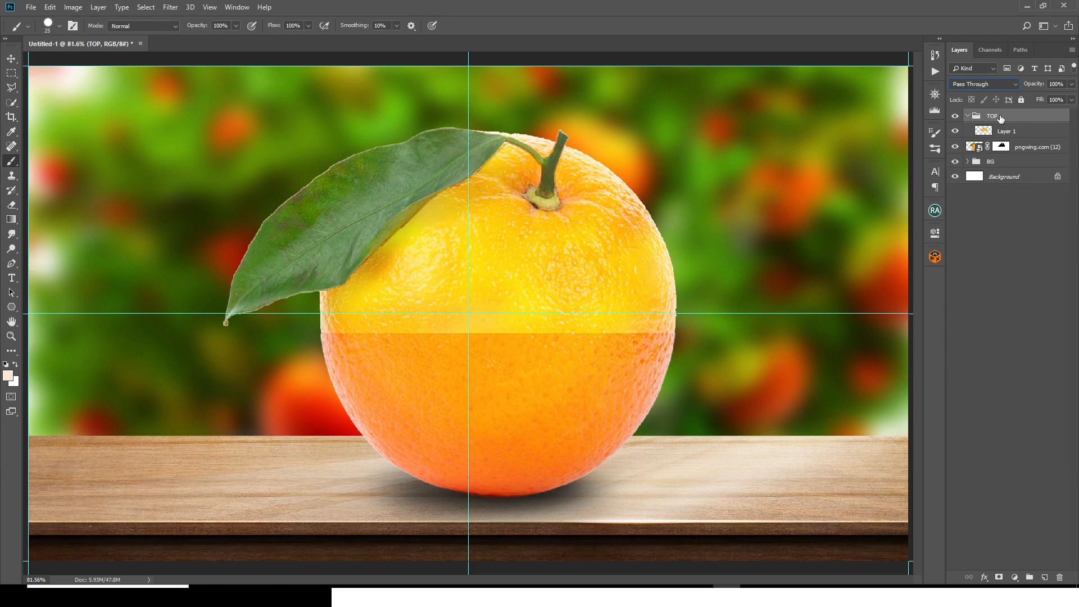
click(968, 117)
Step: Group the masked pngwing.com (12) orange layer, name the group BOTTOM and collapse it
shift+click(1028, 132)
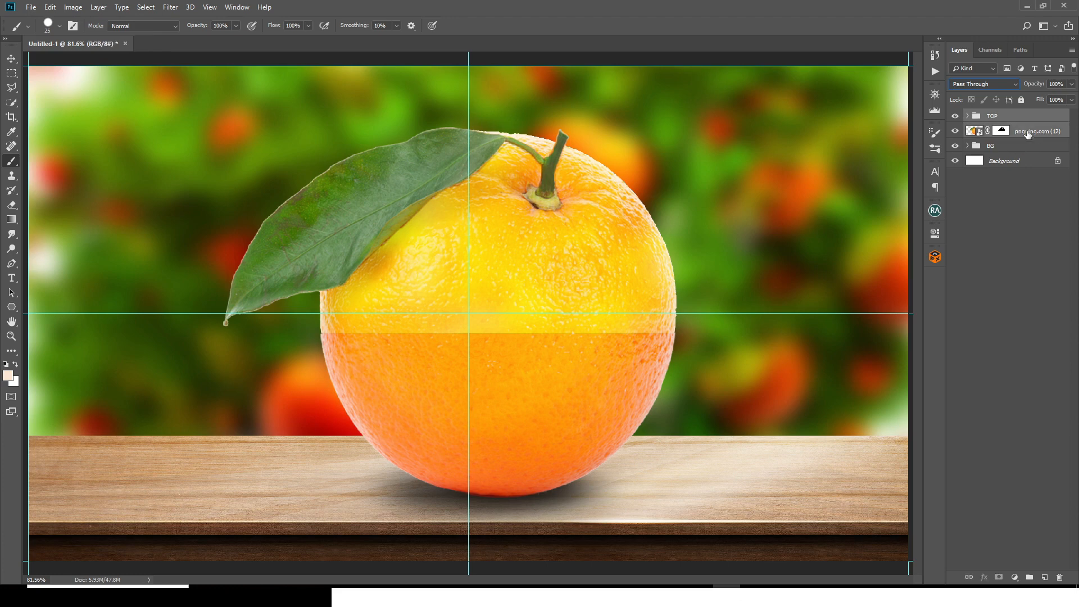
key(ctrl+g)
double_click(995, 129)
text(BOTTOM)
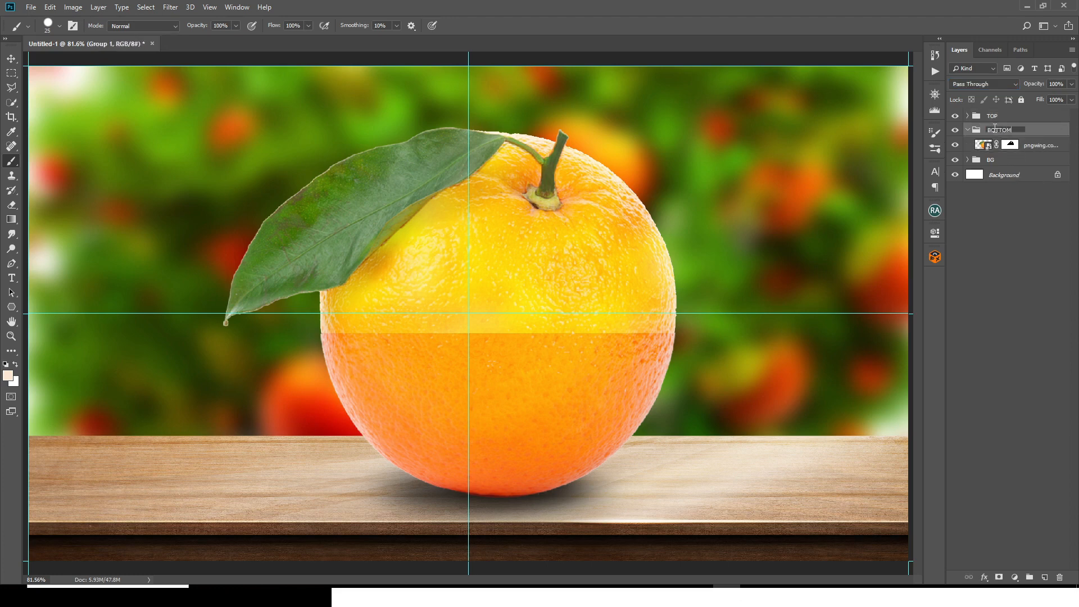
key(Return)
click(967, 131)
click(965, 118)
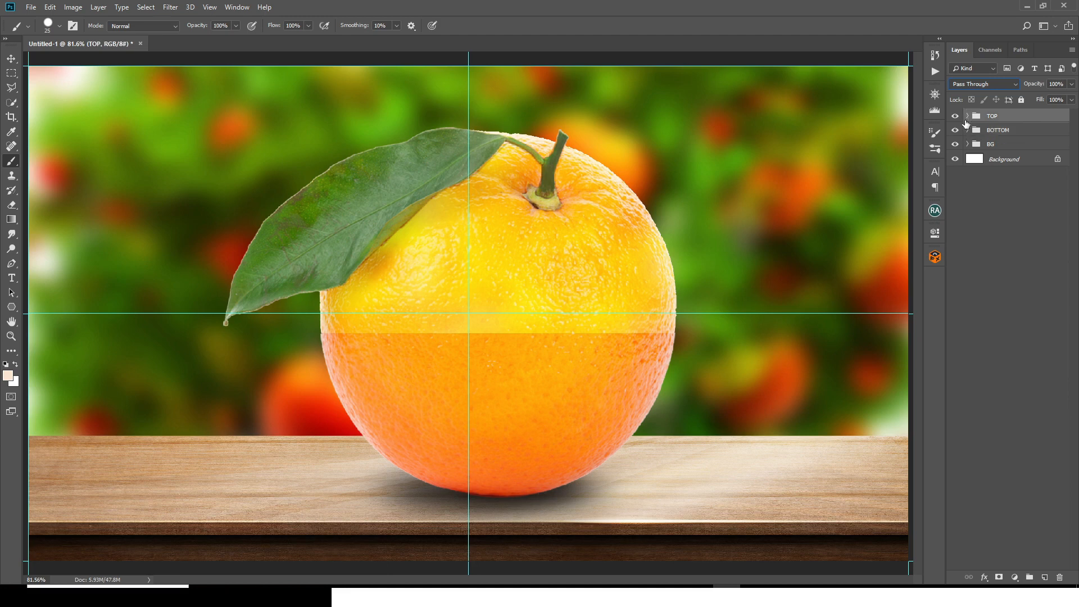
Step: Hide the BOTTOM group and desaturate Layer 1 inside the TOP group
click(968, 116)
click(1006, 137)
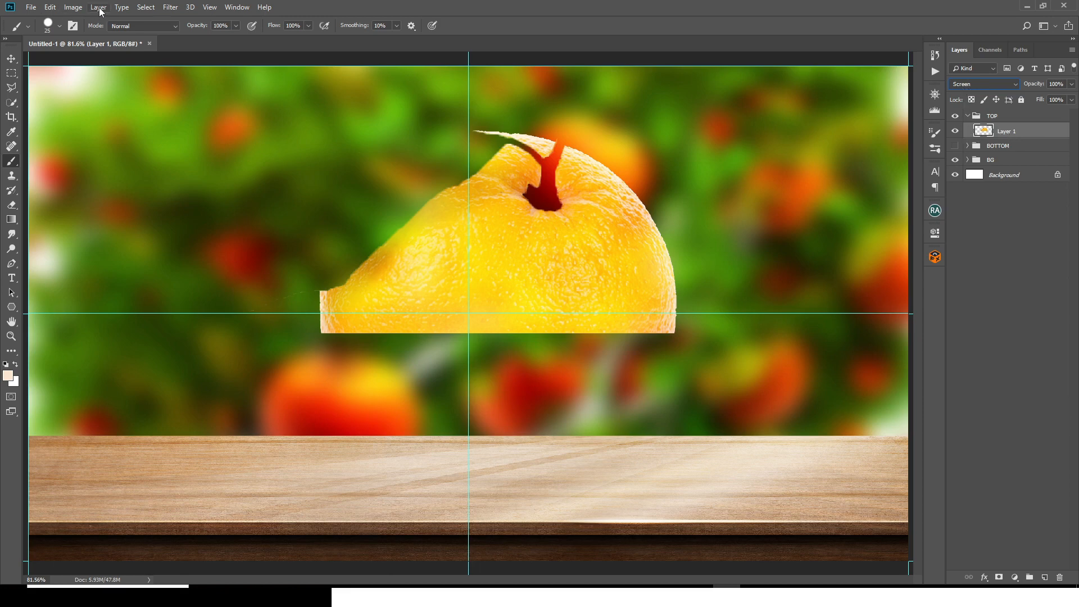
click(73, 7)
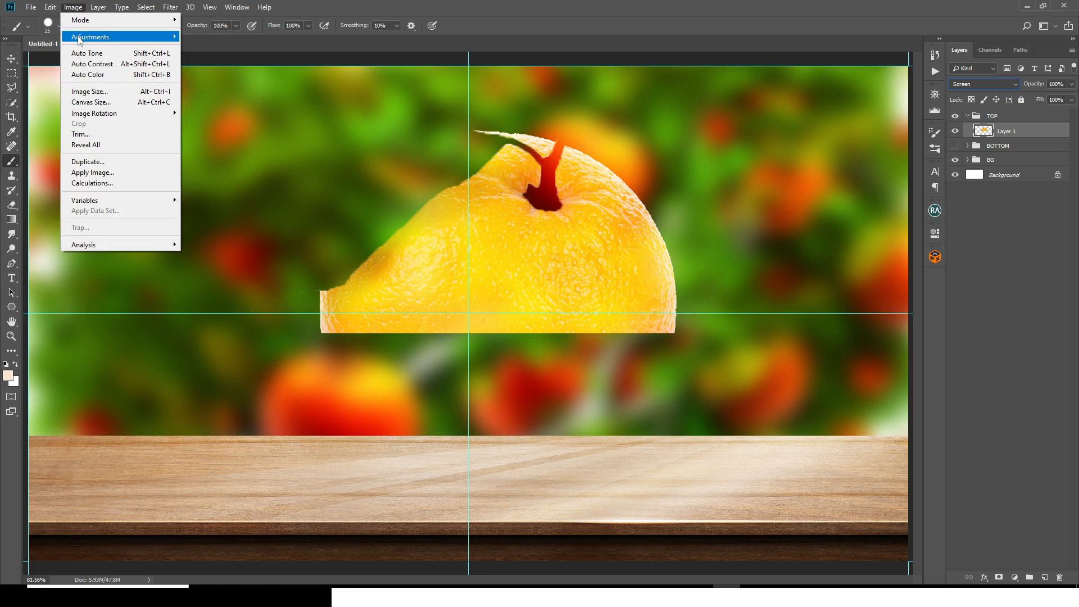
mouse_move(78, 41)
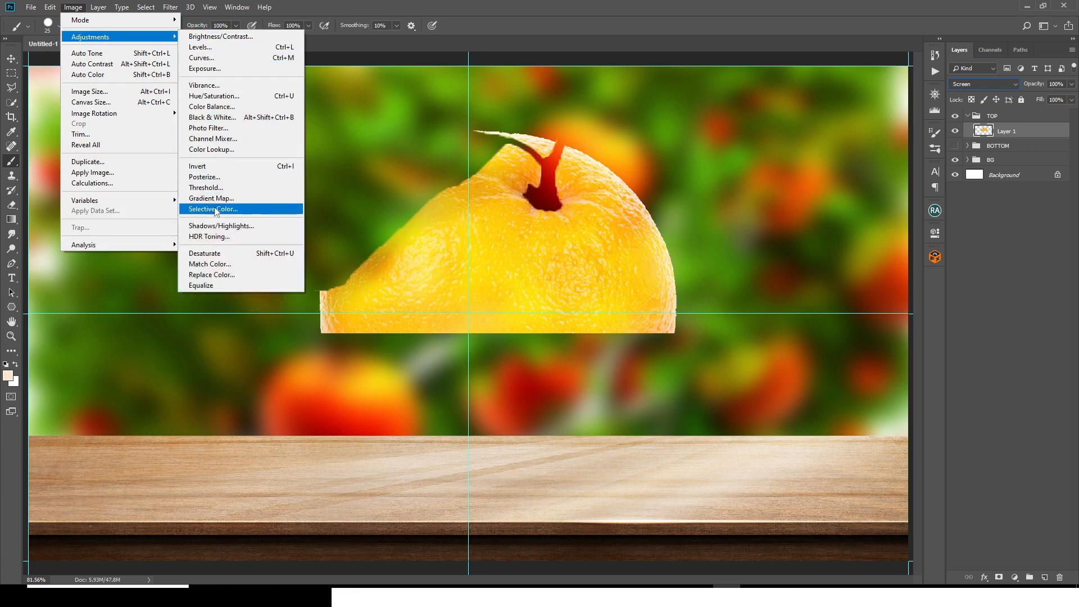
click(217, 253)
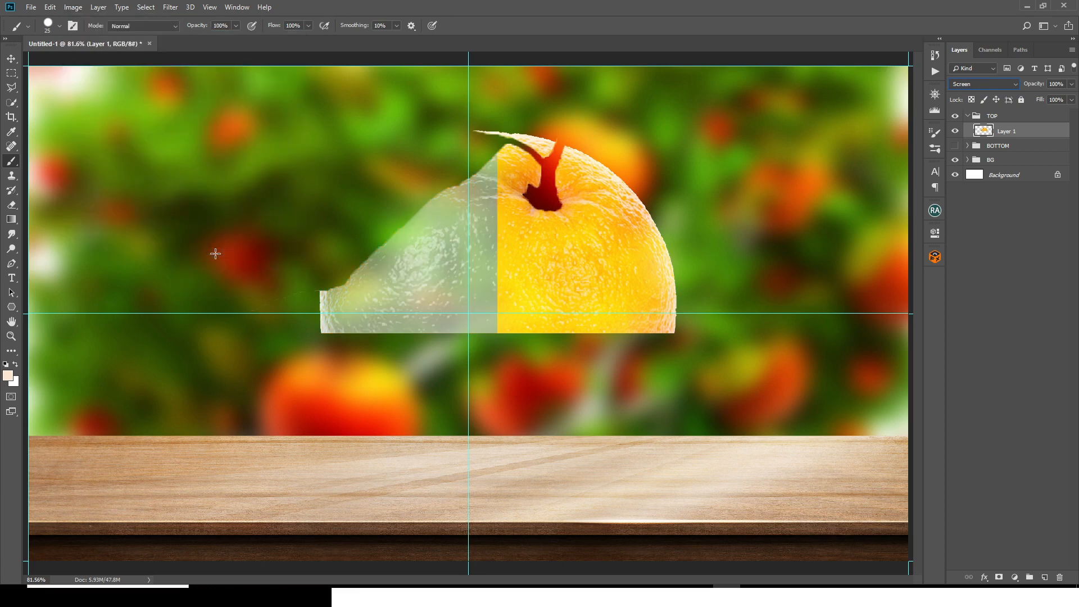
Step: Add a Levels adjustment layer above Layer 1 with a black input of 35 and clip it to Layer 1
click(1014, 577)
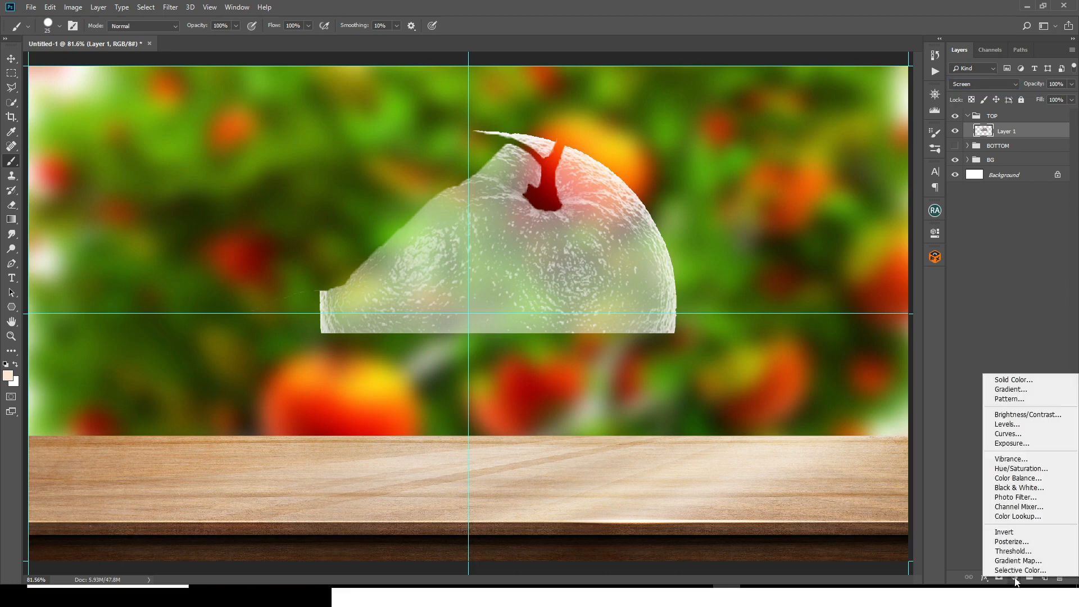
click(1007, 425)
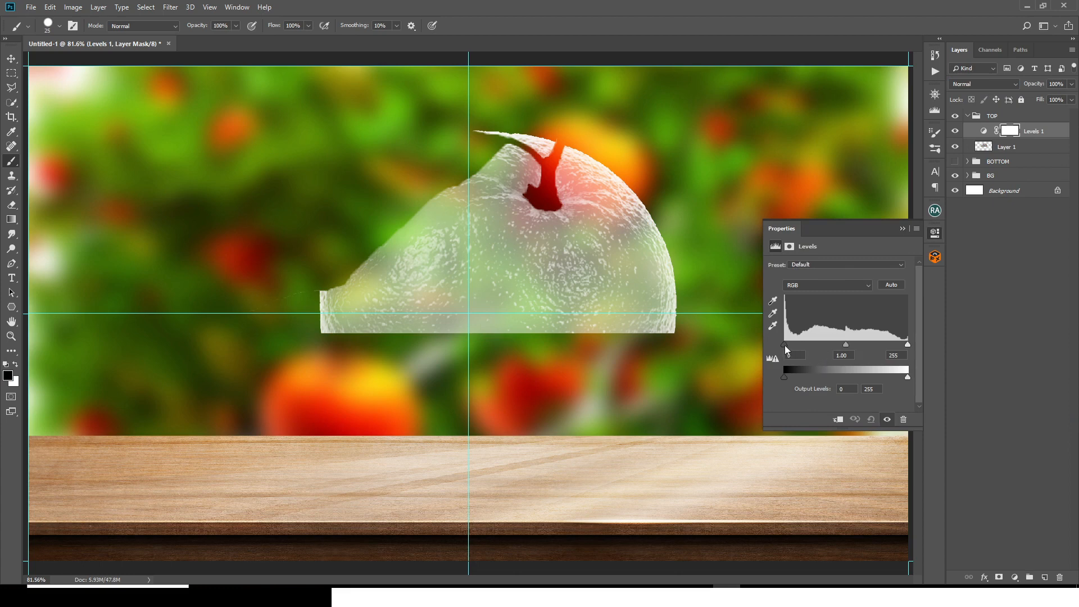
drag(784, 345, 801, 344)
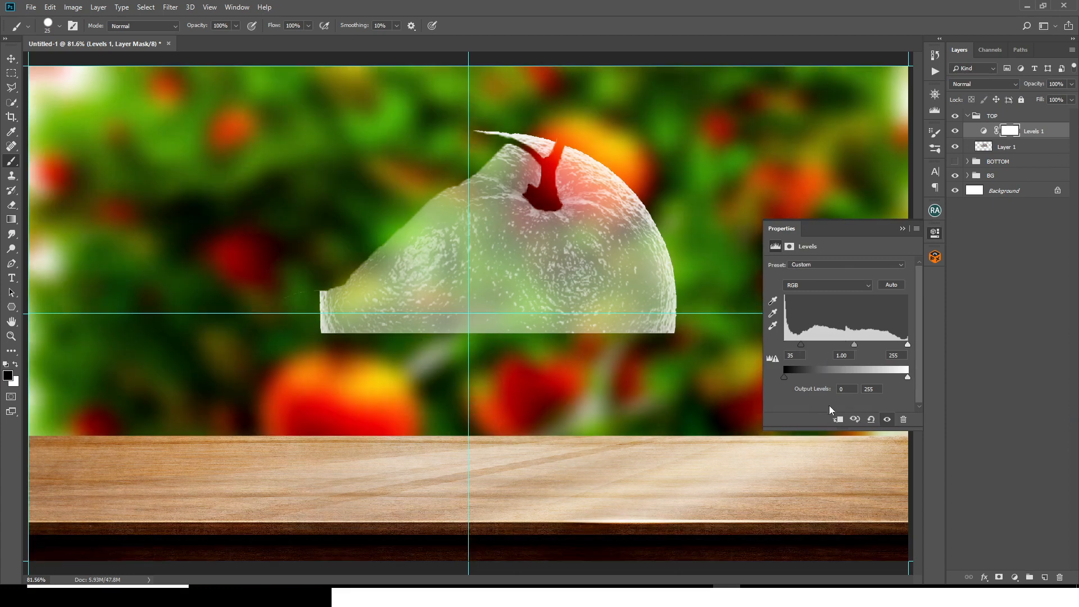
click(838, 419)
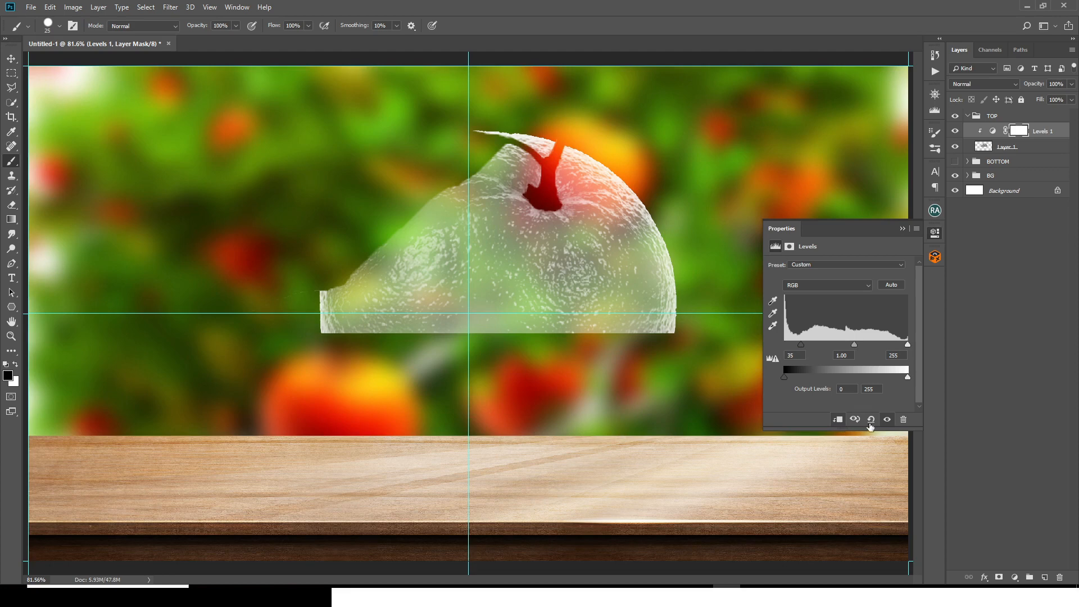
Step: Show the BOTTOM group and set the clipped Levels inputs to 80, 0.44 and 183, then collapse the TOP group
drag(800, 345, 813, 345)
drag(908, 344, 863, 344)
click(955, 162)
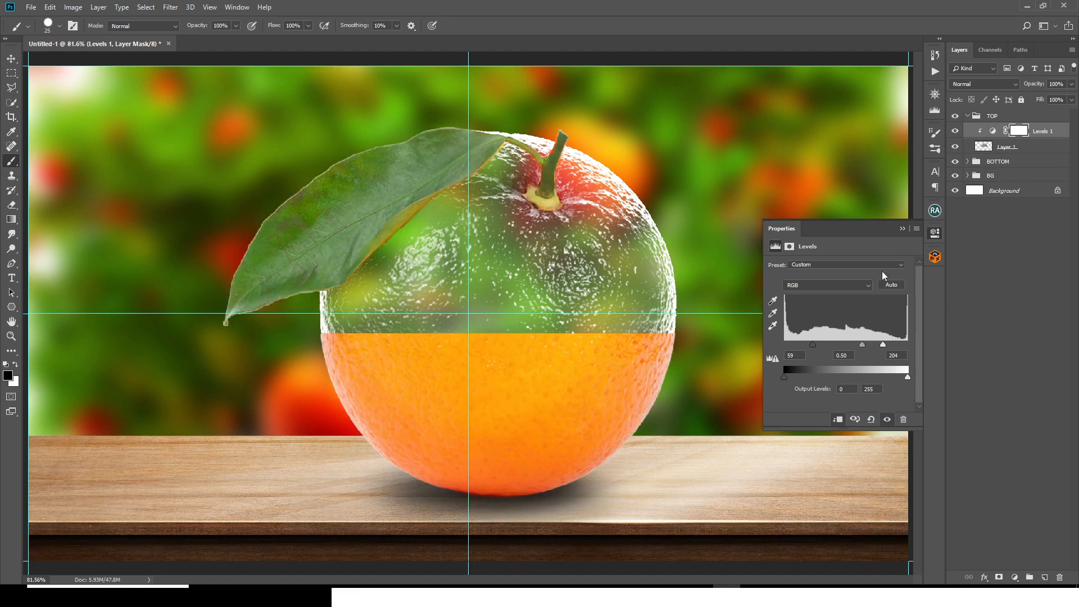
key(ctrl+minus)
mouse_move(883, 345)
mouse_down()
mouse_move(823, 345)
mouse_move(862, 348)
mouse_up()
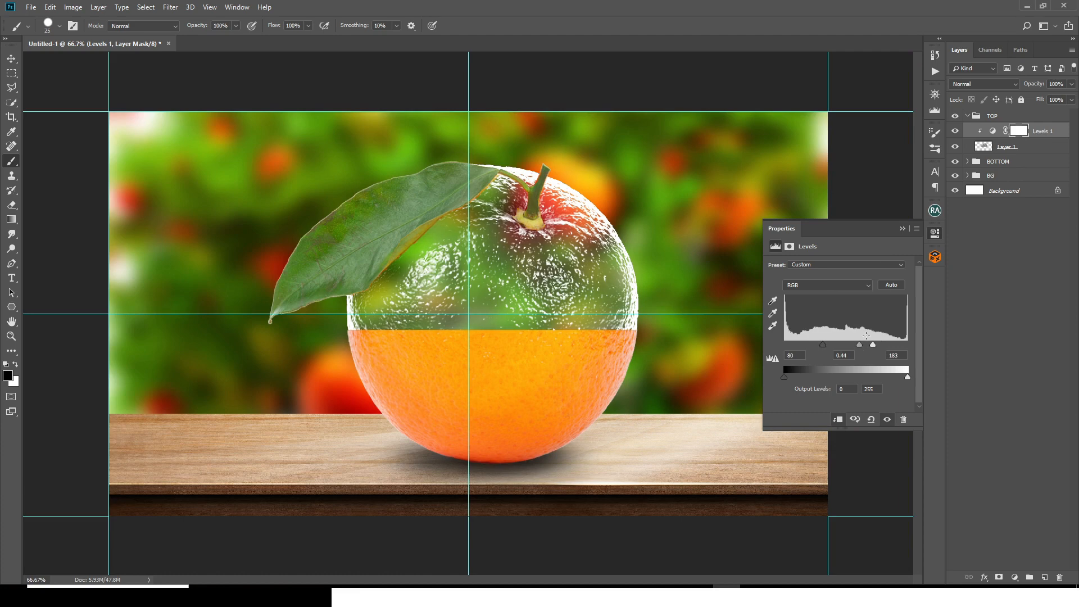
click(903, 229)
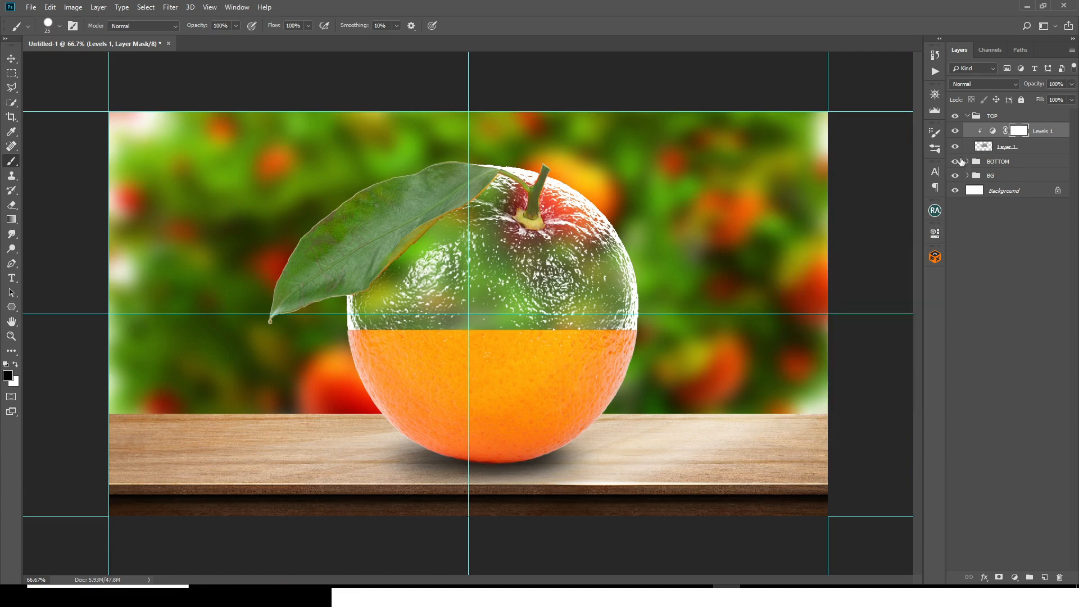
click(967, 115)
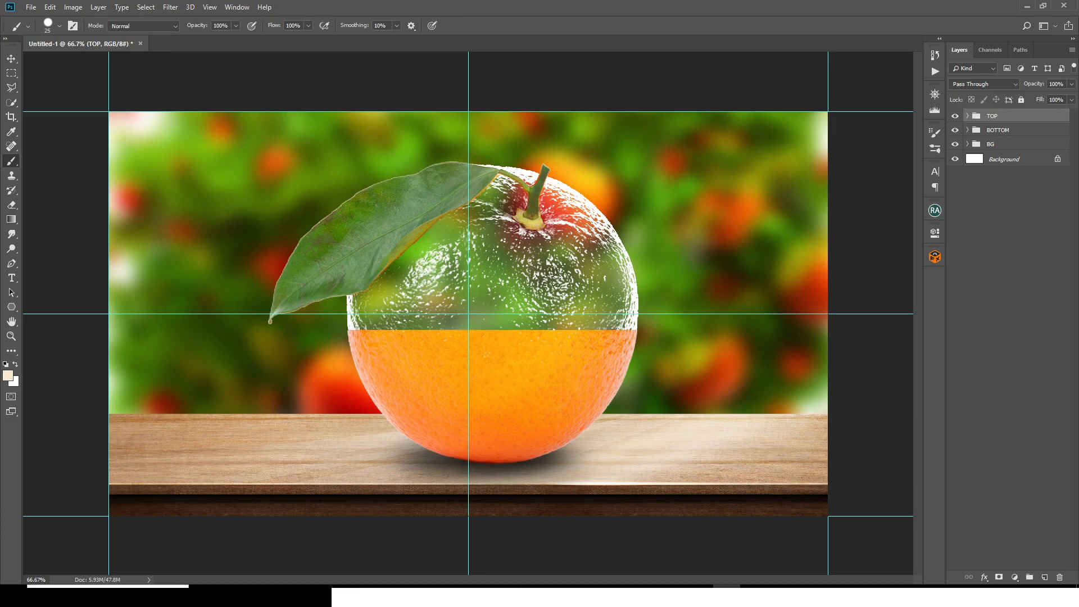
Step: Place the orange slice image pngwing.com (13) over the orange and flatten it to about 15% height just below the cut line
click(1027, 6)
drag(755, 257, 567, 248)
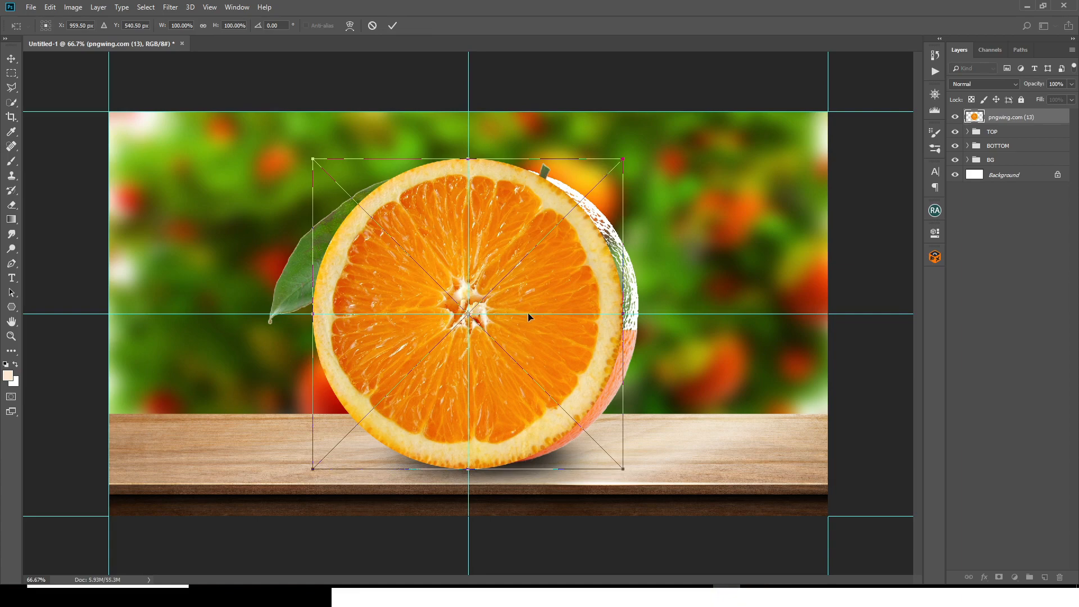
drag(528, 317, 538, 312)
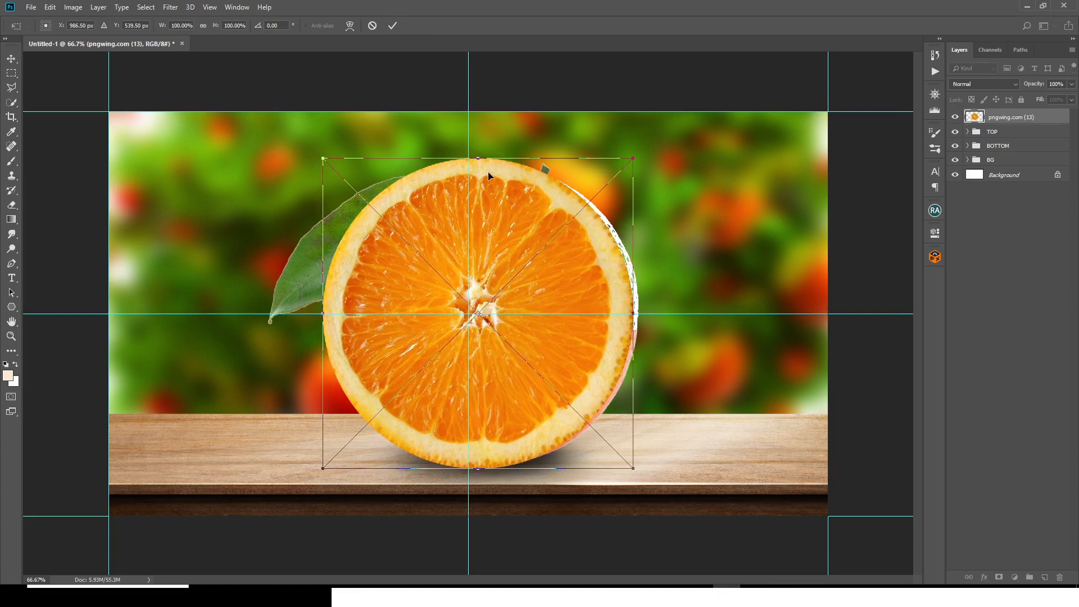
drag(480, 158, 478, 332)
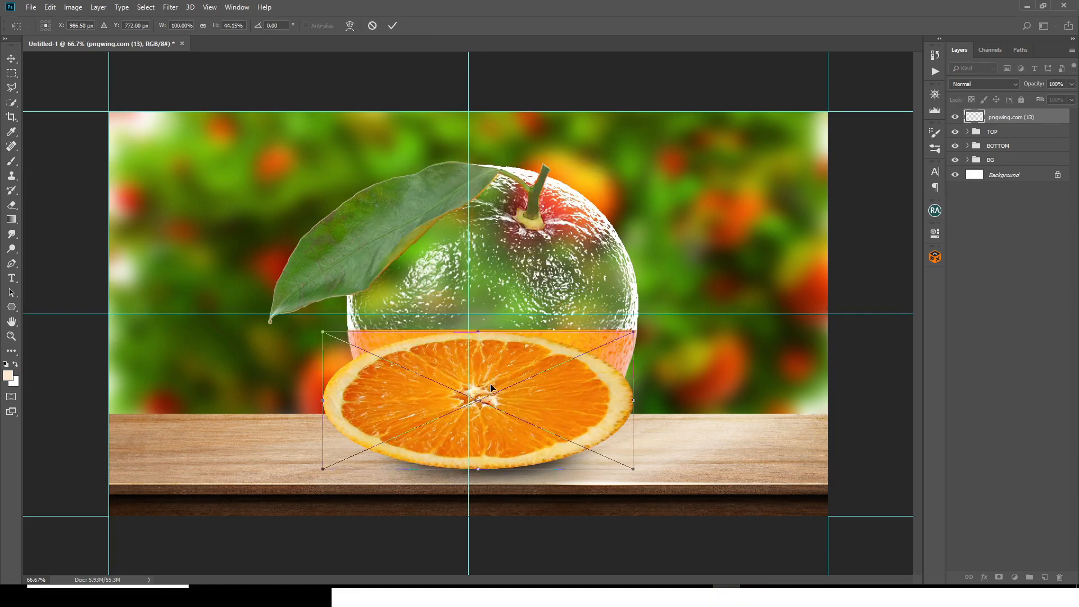
drag(478, 468, 485, 378)
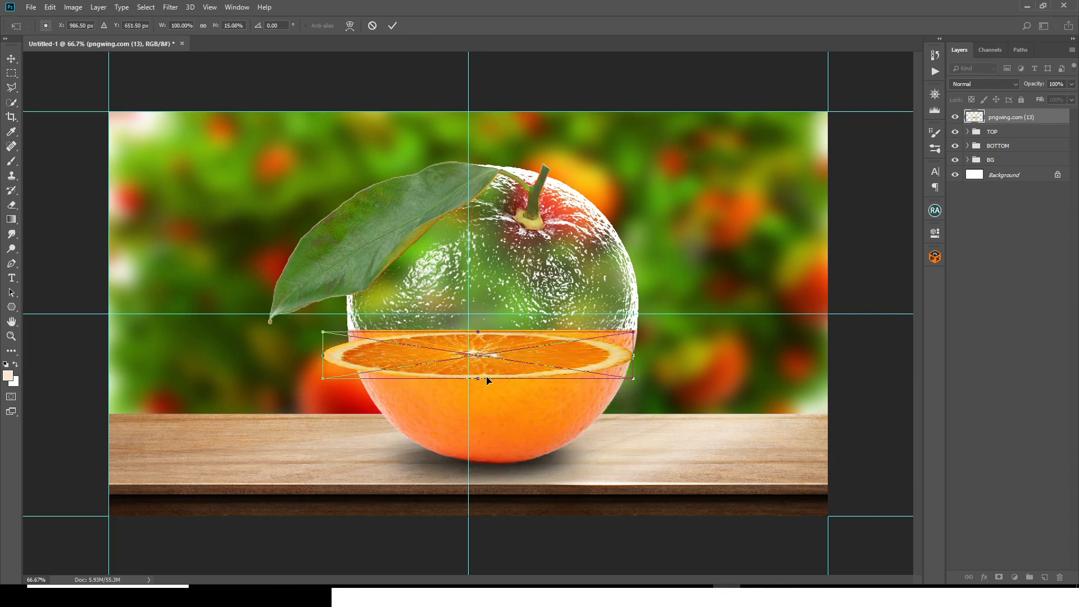
Step: Centre the slice on the cut line, narrow it to about 95% width to match the orange, and apply the transform
key(ctrl+plus)
drag(582, 395, 591, 340)
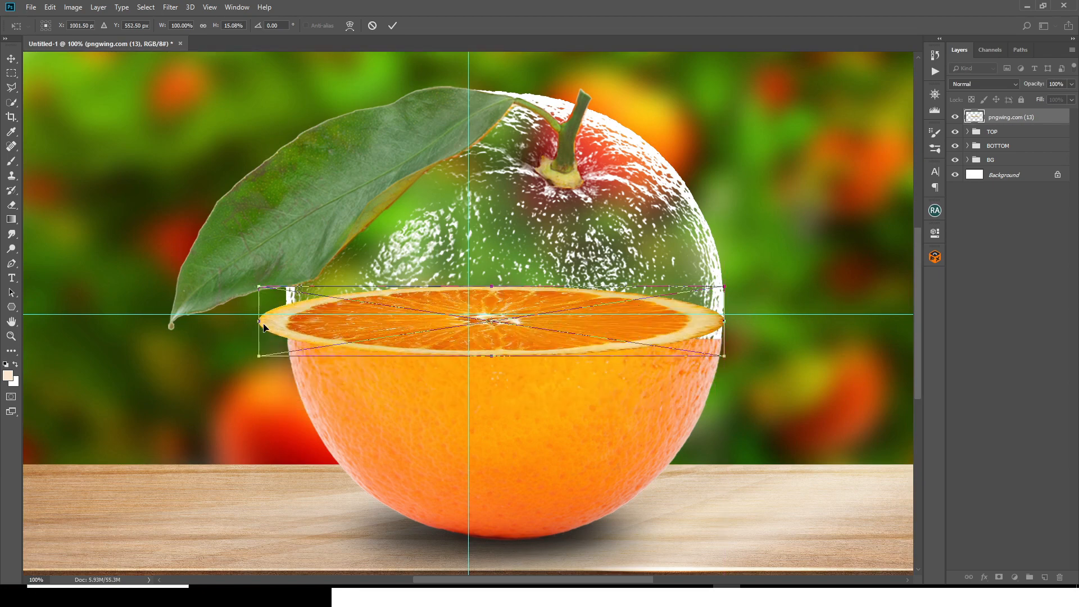
drag(259, 321, 285, 322)
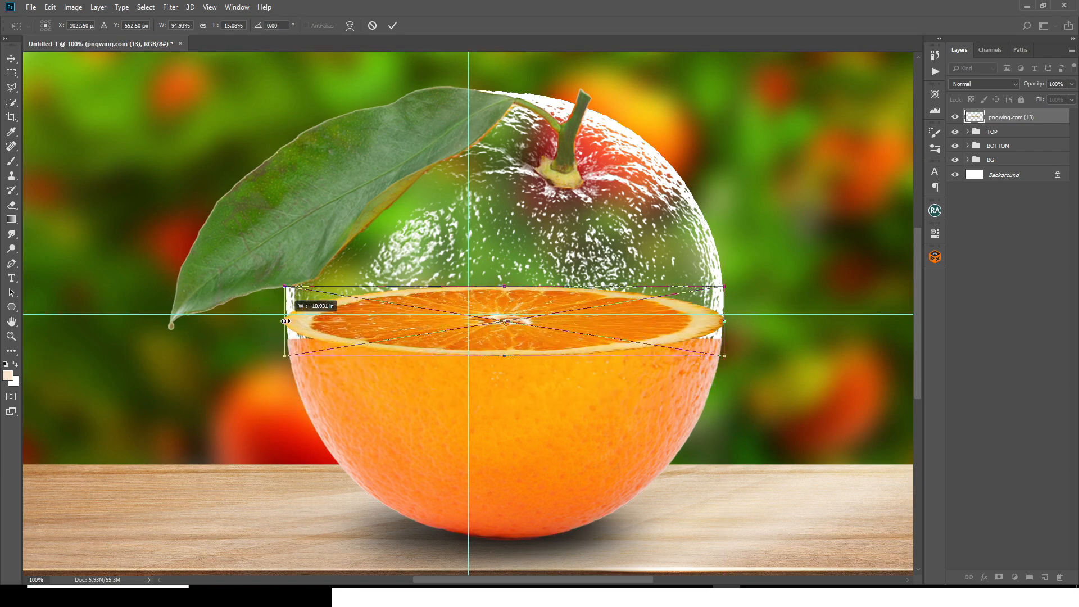
key(shift+Down)
key(shift+Down)
key(shift+Down)
key(Return)
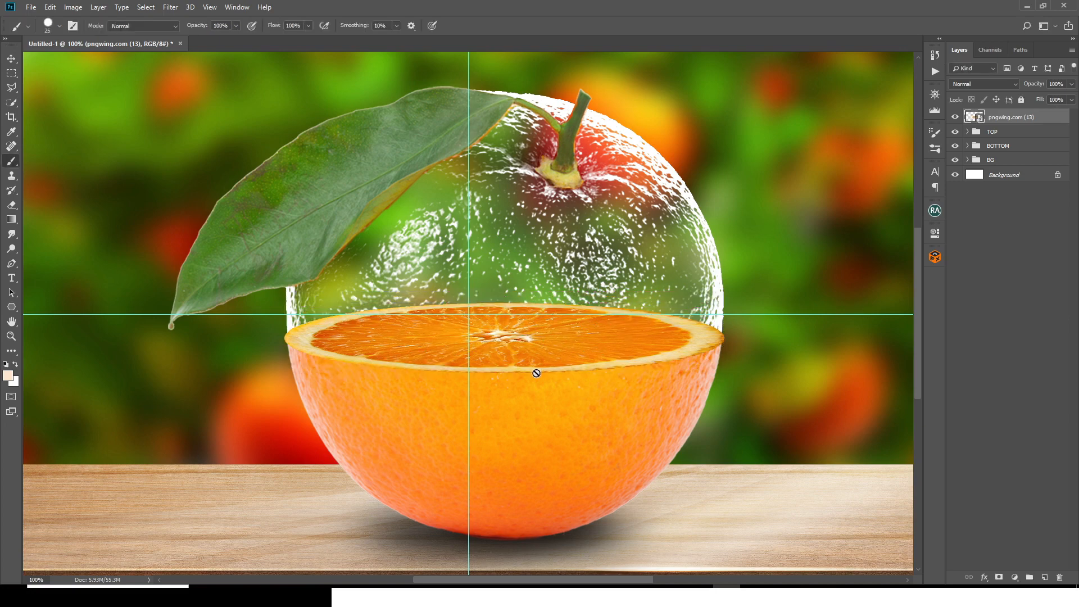
Step: Transform the slice again, fitting both its ends to the orange's side edges at about 93% width
key(ctrl+t)
drag(724, 337, 716, 337)
key(ctrl+plus)
drag(101, 363, 108, 362)
scroll(447, 451, right, 8)
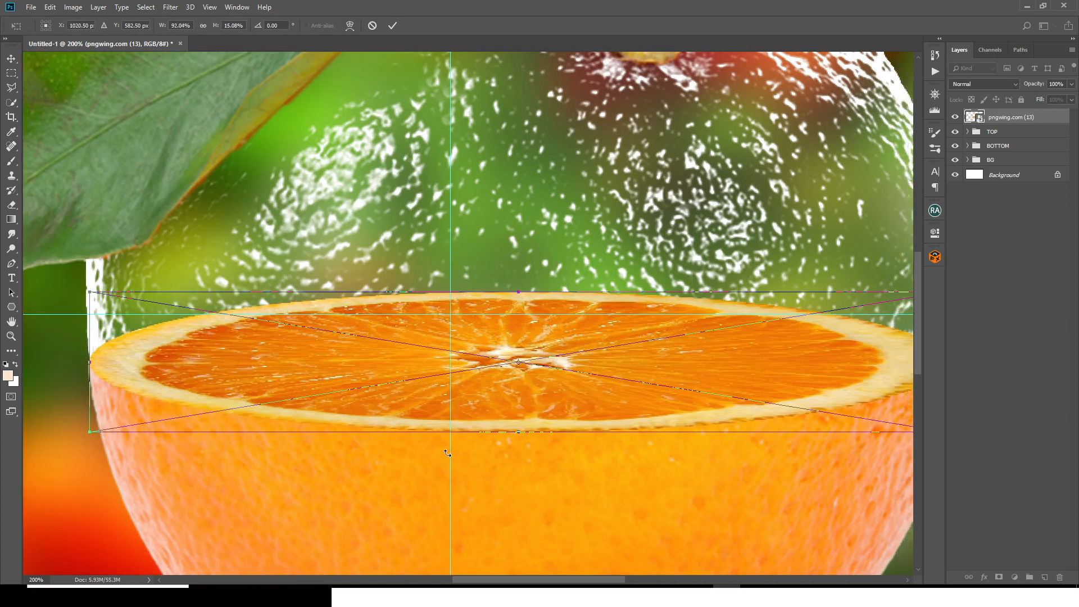
drag(566, 365, 577, 365)
scroll(450, 393, left, 8)
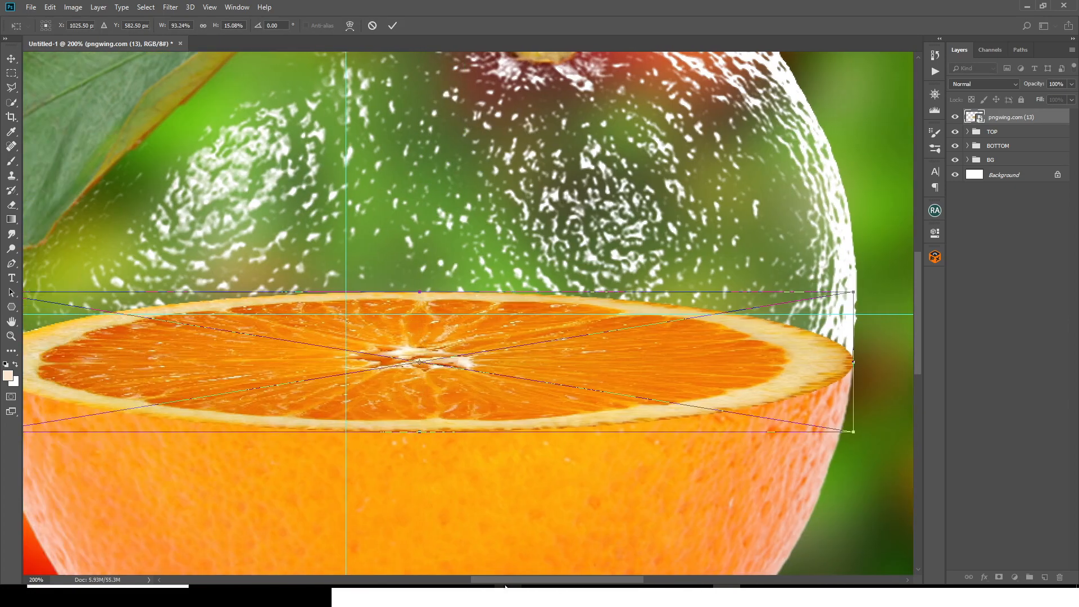
Step: Flatten the slice to about 9.4% height, lower it back onto the cut line and apply the transform
drag(419, 431, 429, 379)
key(shift+Down)
key(shift+Down)
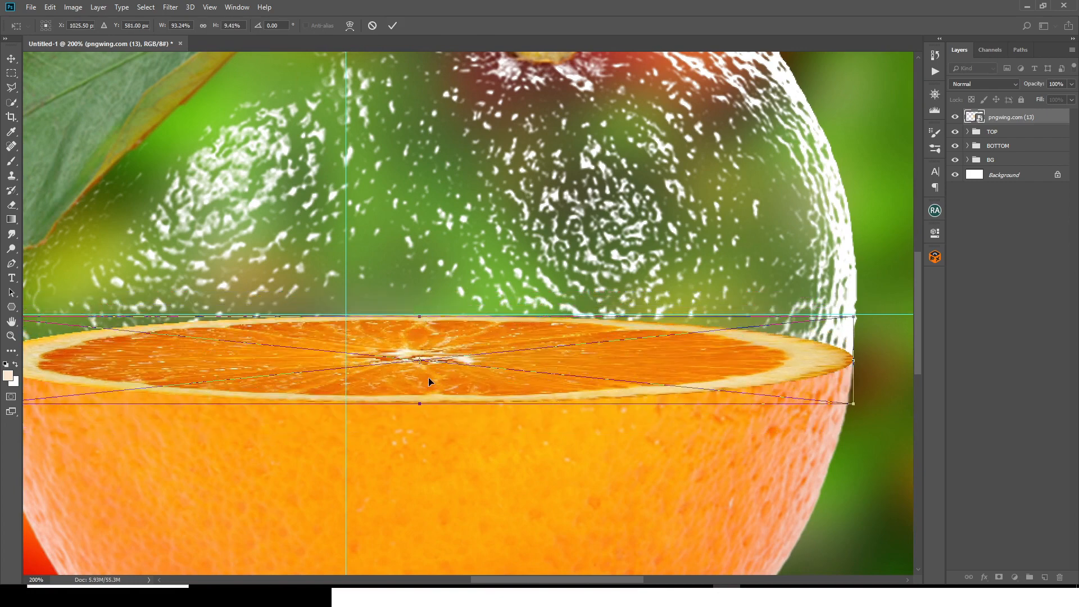
key(ctrl+minus)
key(Return)
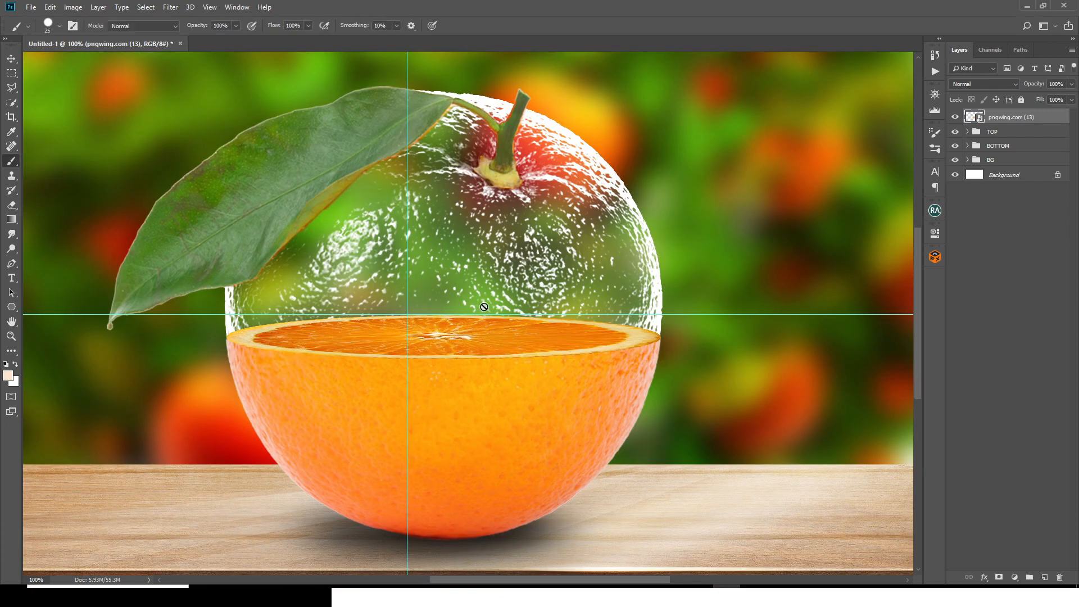
Step: Move the pngwing.com (13) slice layer below the TOP group, group it as MIDDLE and collapse that group
drag(992, 119, 995, 147)
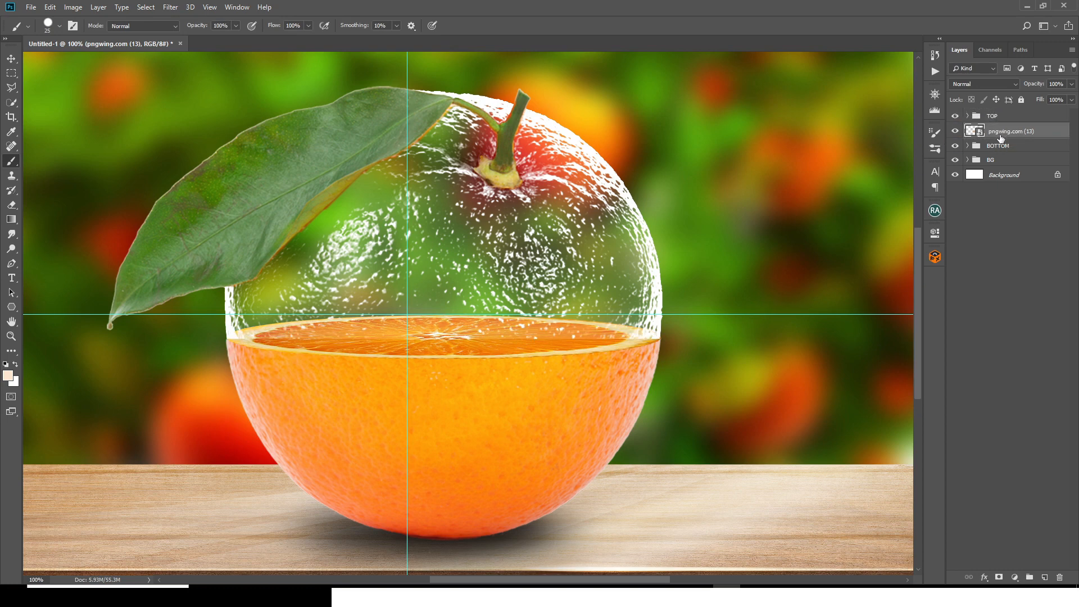
key(ctrl+g)
double_click(994, 129)
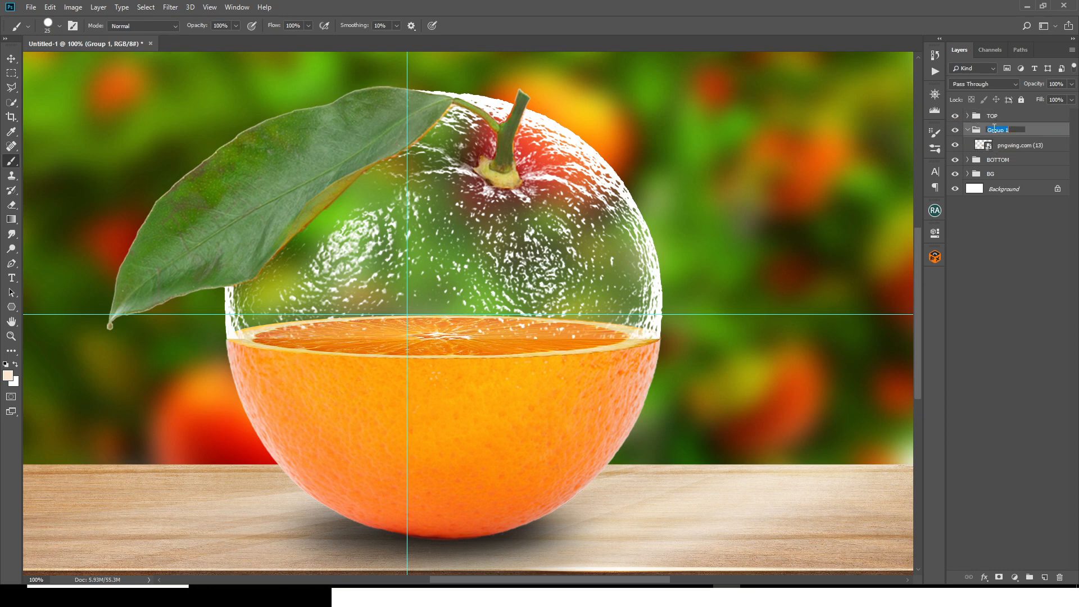
text(MIDDLE)
key(Return)
click(967, 131)
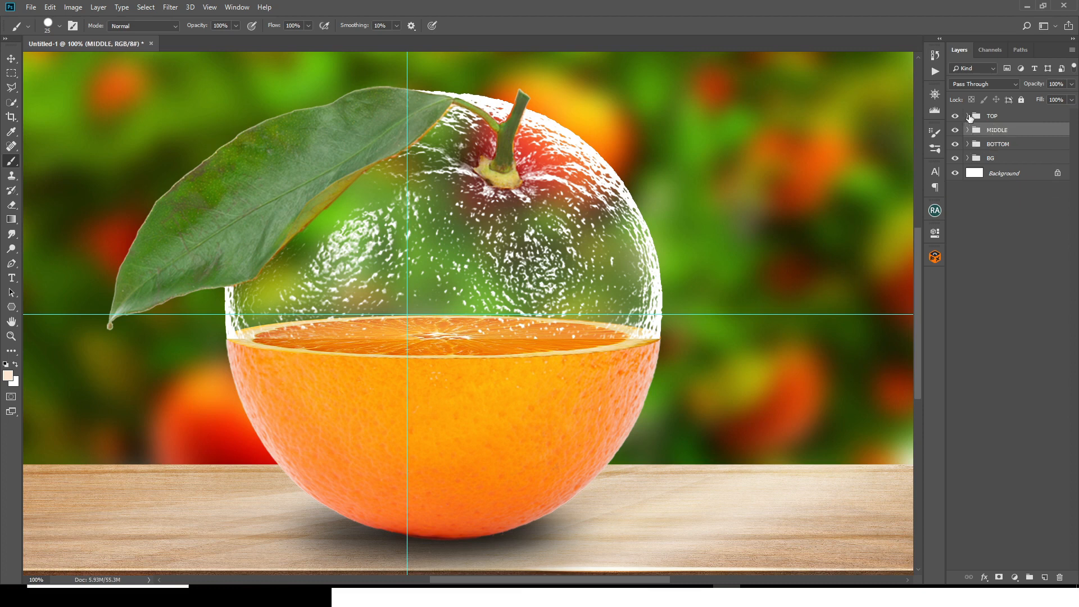
Step: Convert Layer 1 in the TOP group to a smart object
click(967, 116)
click(1002, 147)
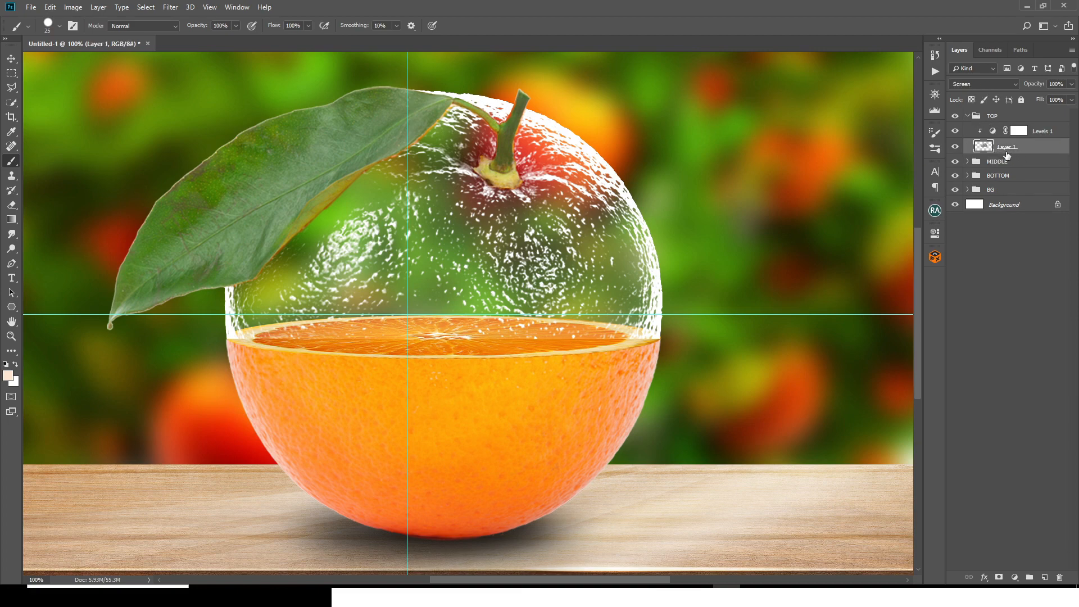
right_click(1005, 148)
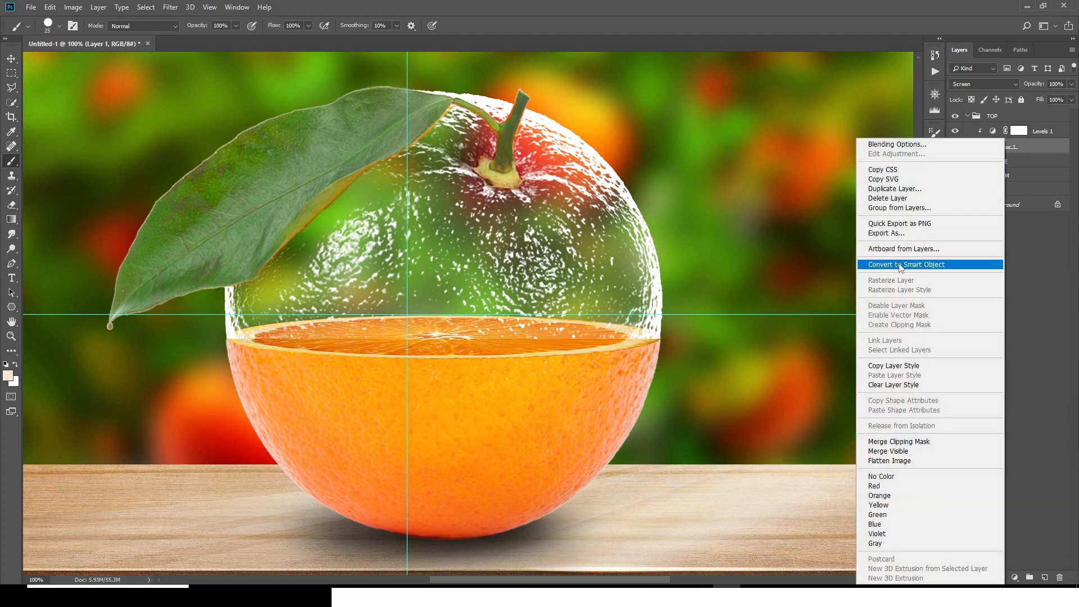
click(906, 265)
Step: Start a warp transform on Layer 1 and bend the glass peel's bottom edge downward toward the slice's front rim
key(ctrl+plus)
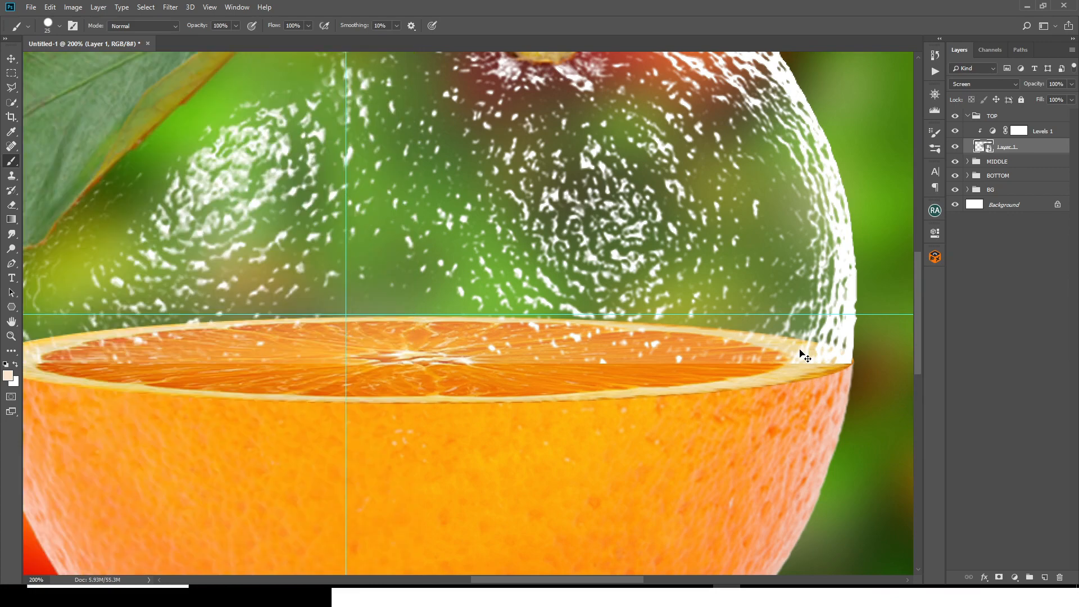
key(ctrl+t)
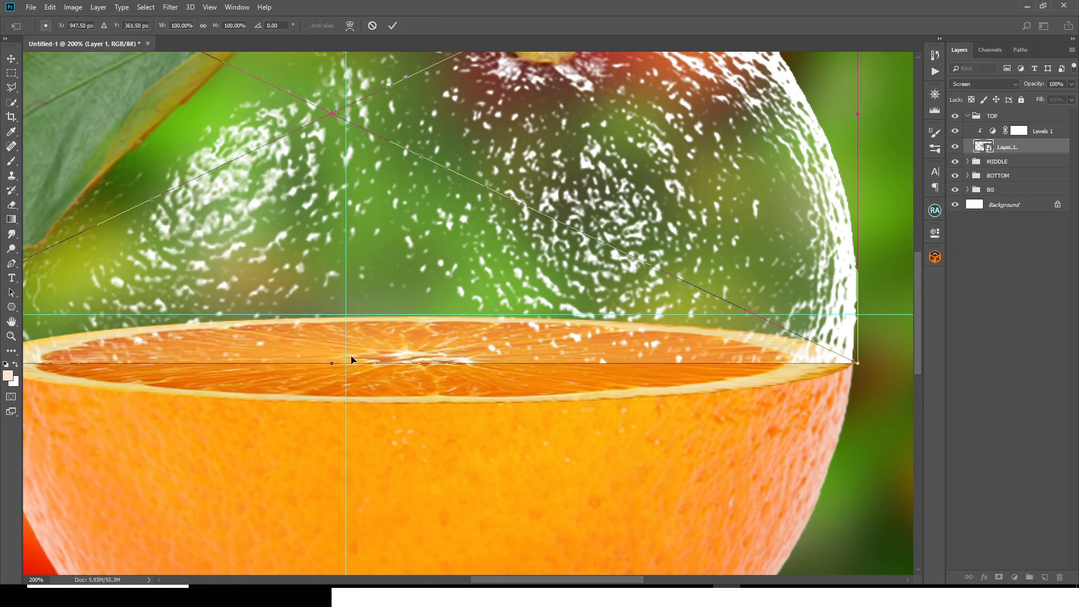
key(ctrl+minus)
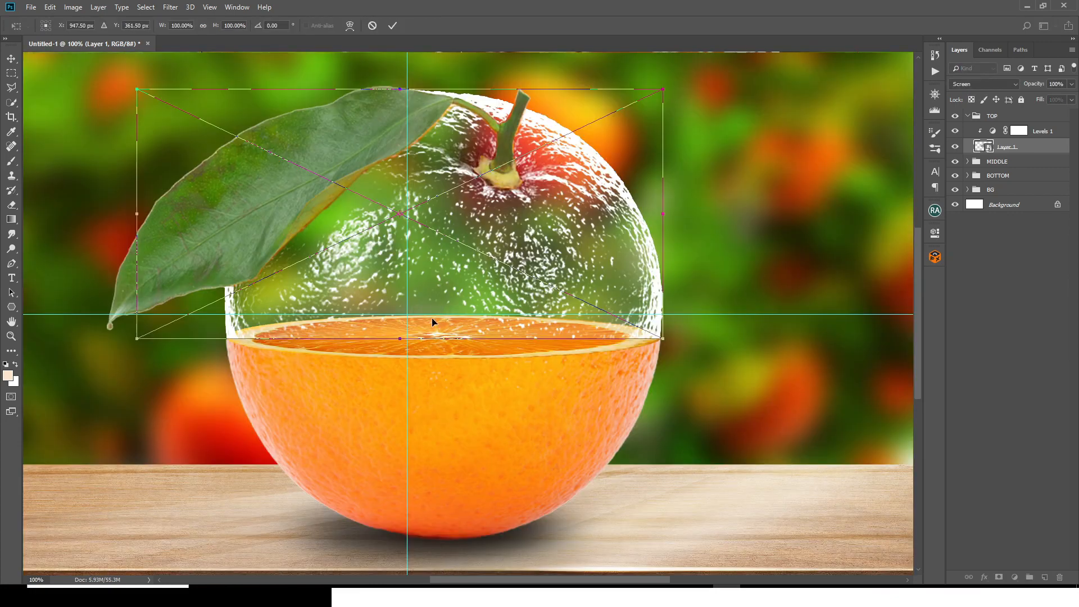
right_click(302, 272)
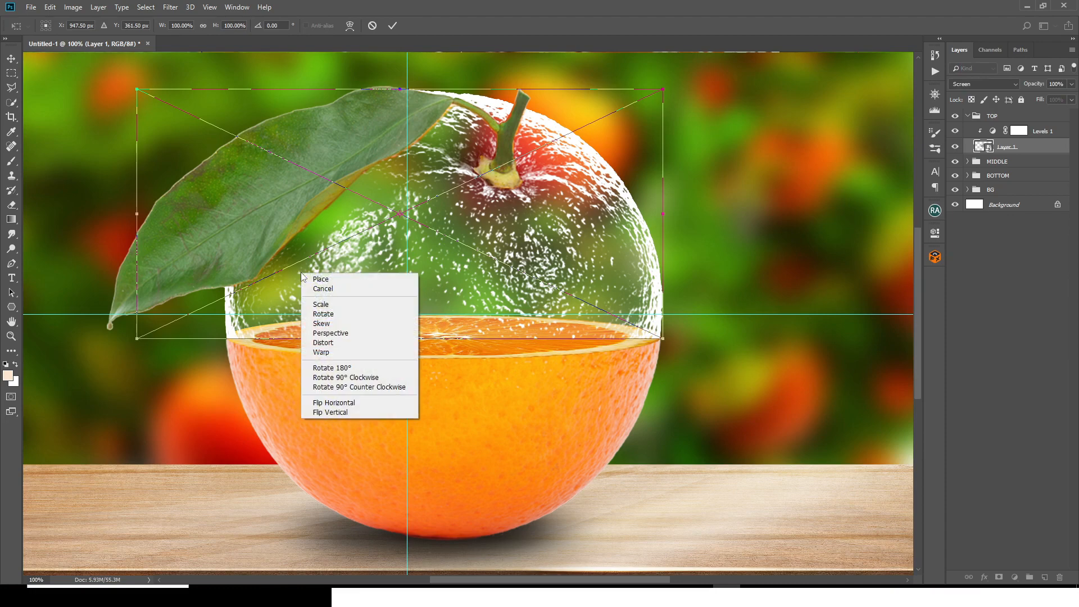
click(323, 351)
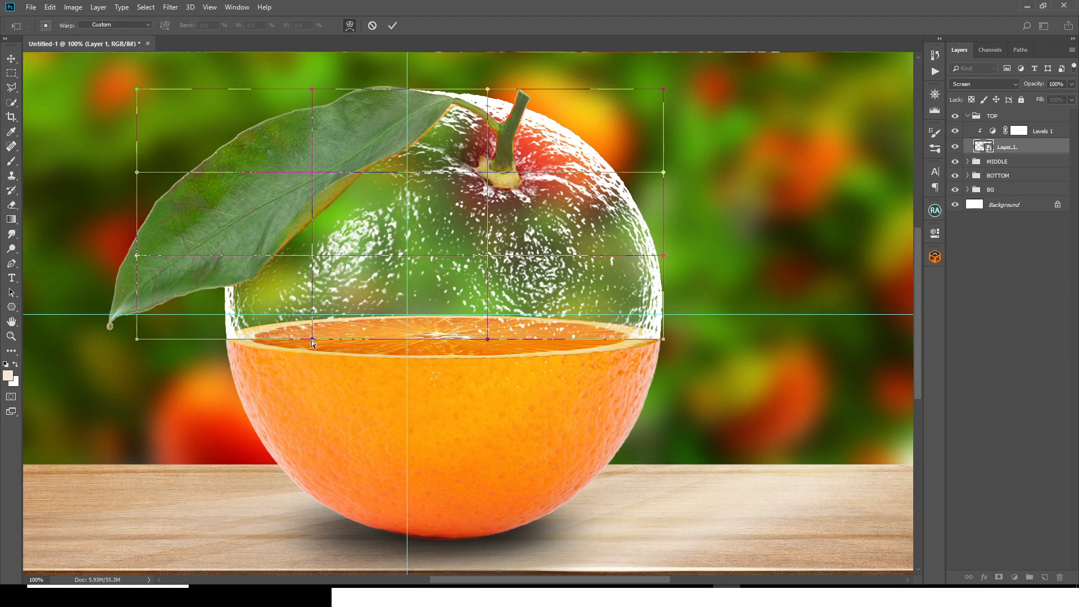
drag(313, 340, 312, 353)
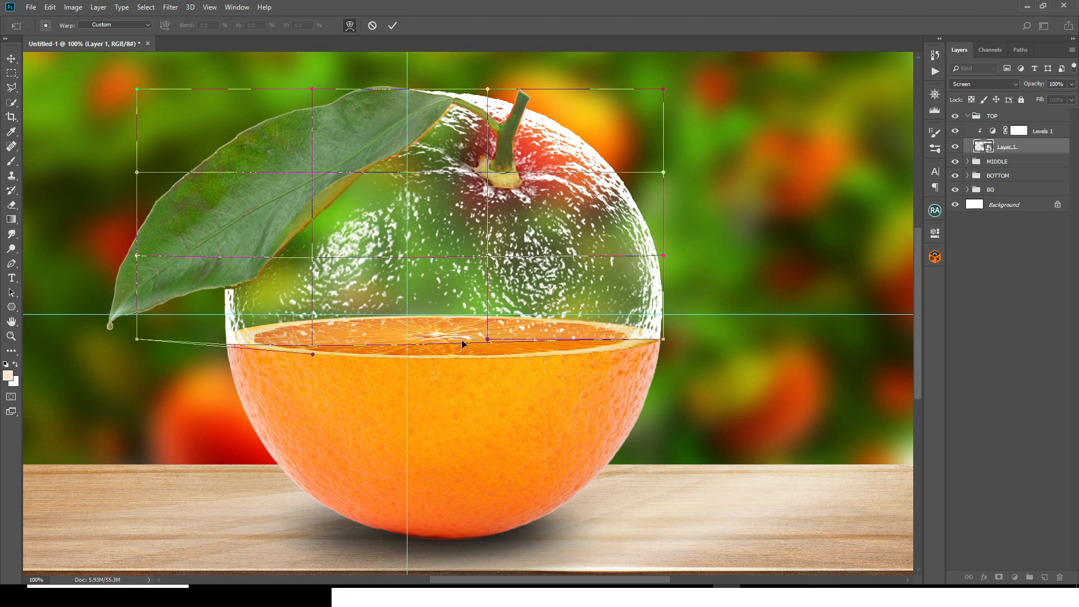
drag(486, 342, 489, 378)
Step: Refine both ends and the curve of the warped bottom edge to follow the slice's front rim and apply the warp
key(ctrl+plus)
drag(325, 530, 609, 539)
drag(89, 372, 88, 347)
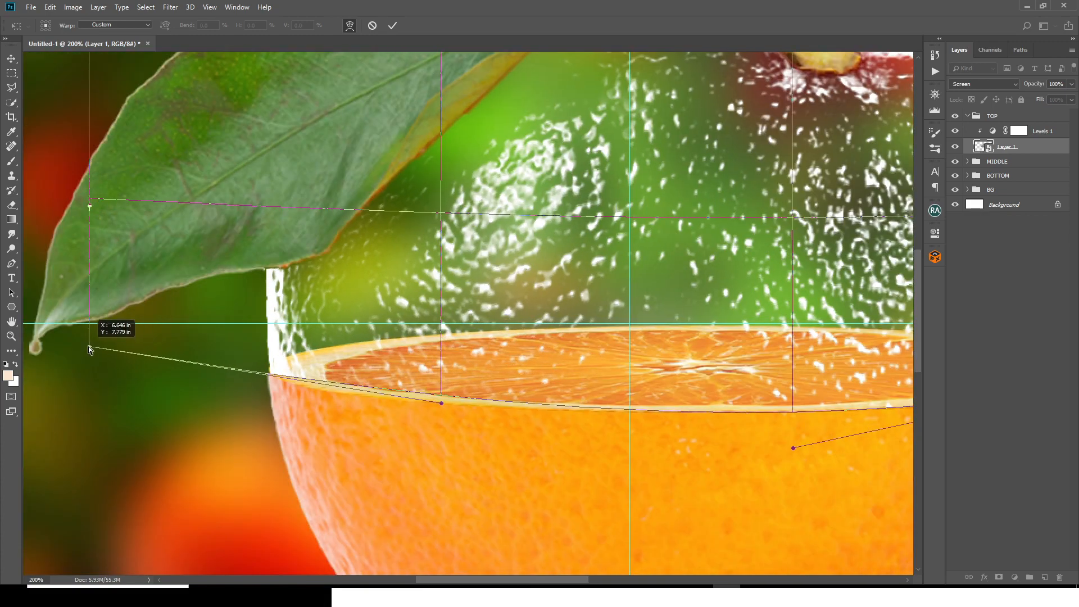
drag(440, 403, 432, 414)
drag(450, 580, 517, 579)
drag(450, 448, 455, 456)
drag(799, 373, 798, 376)
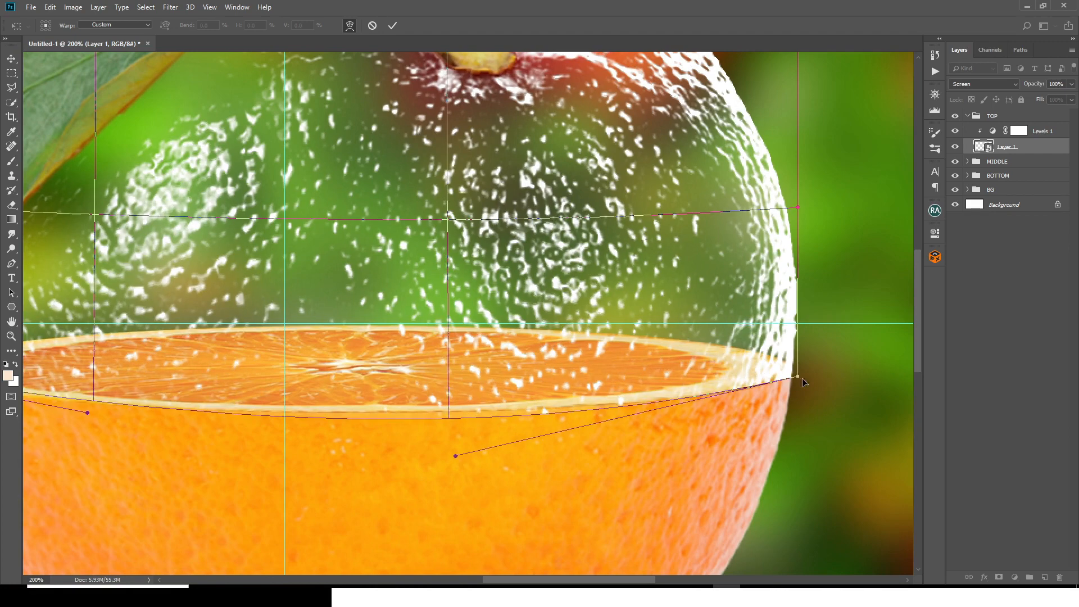
key(Return)
Step: Collapse the TOP group
key(b)
key(ctrl+0)
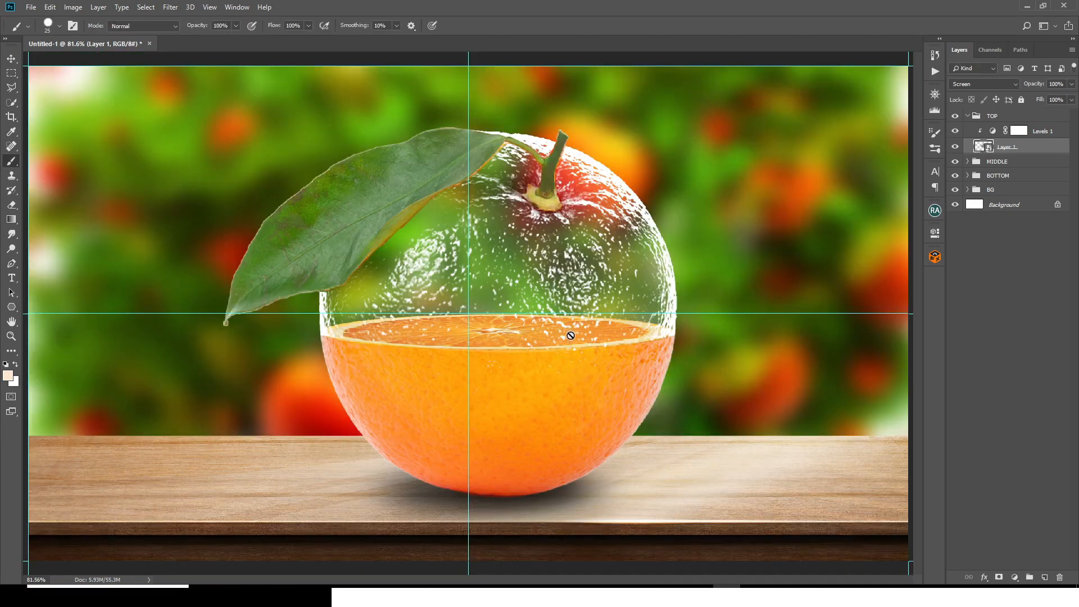
key(ctrl+minus)
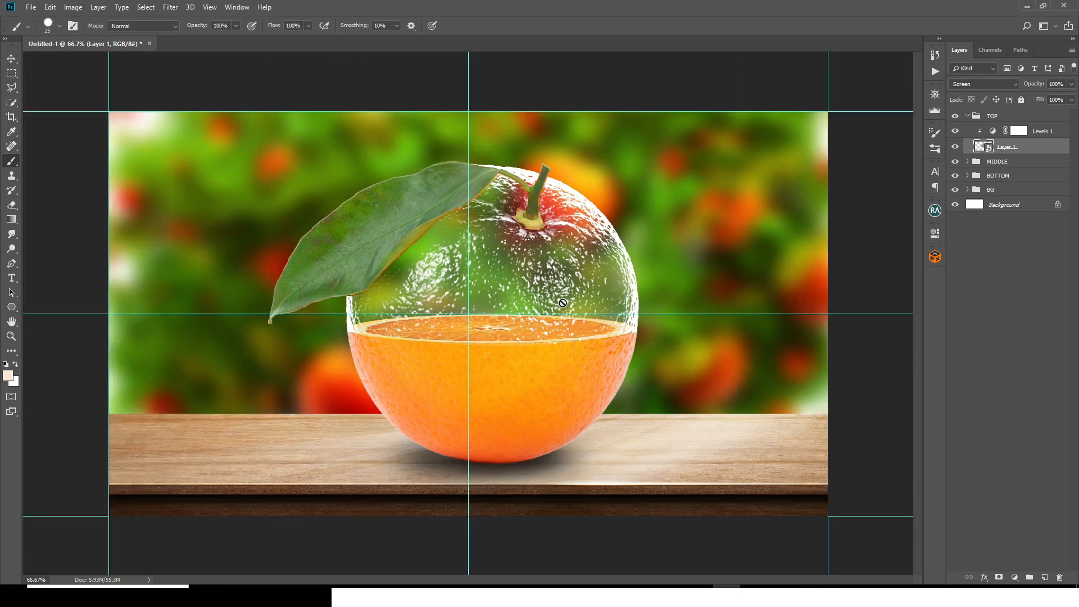
click(969, 116)
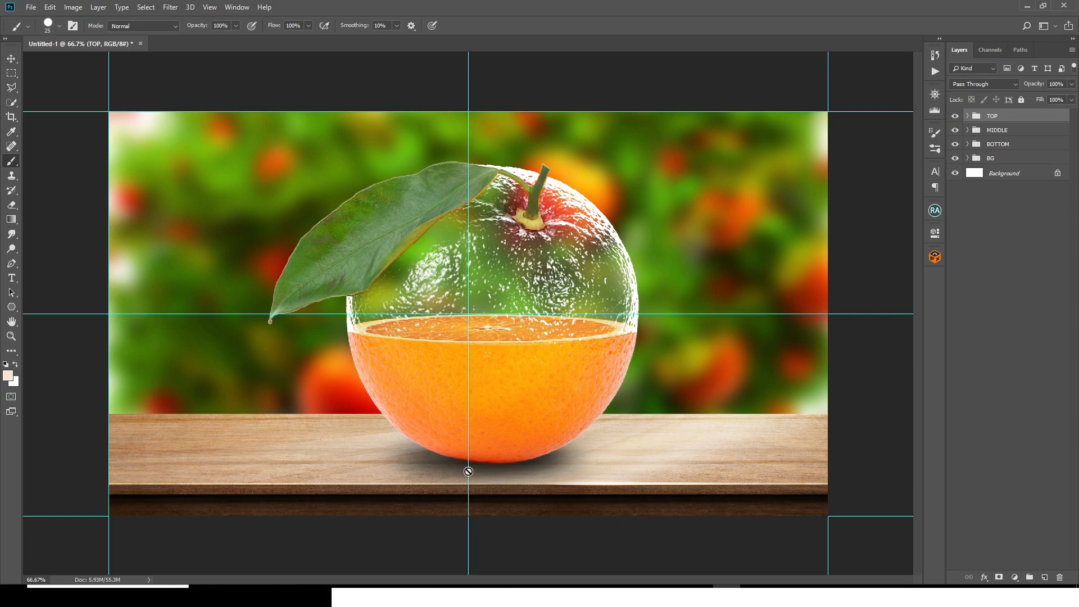
Step: Place the vecteezy_orange-thin-tree image from the Downloads folder, scaled to about 5.1% and standing on the middle of the slice
click(534, 596)
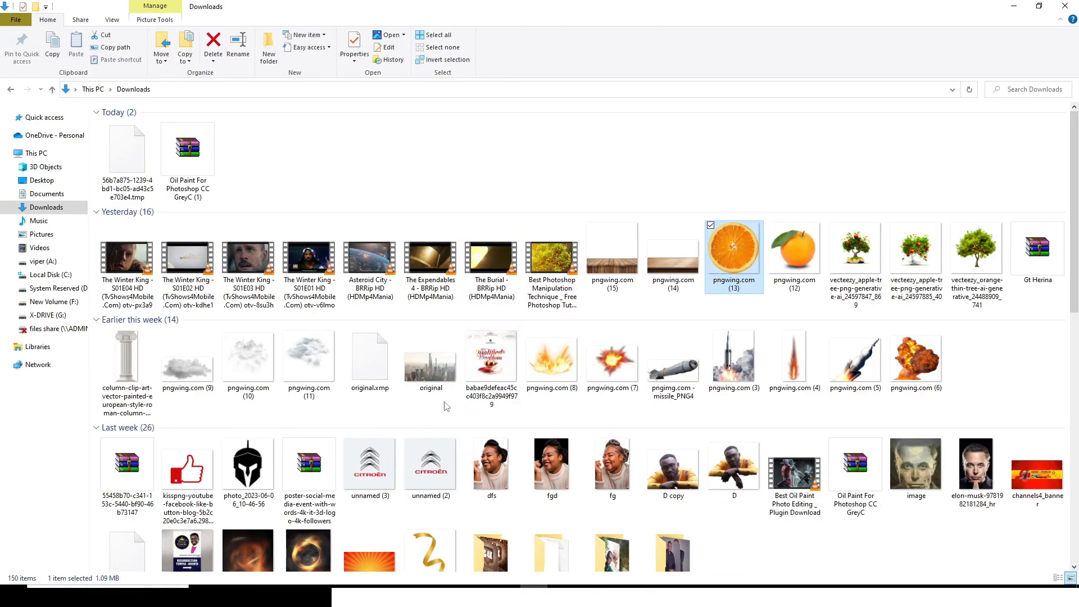
click(978, 250)
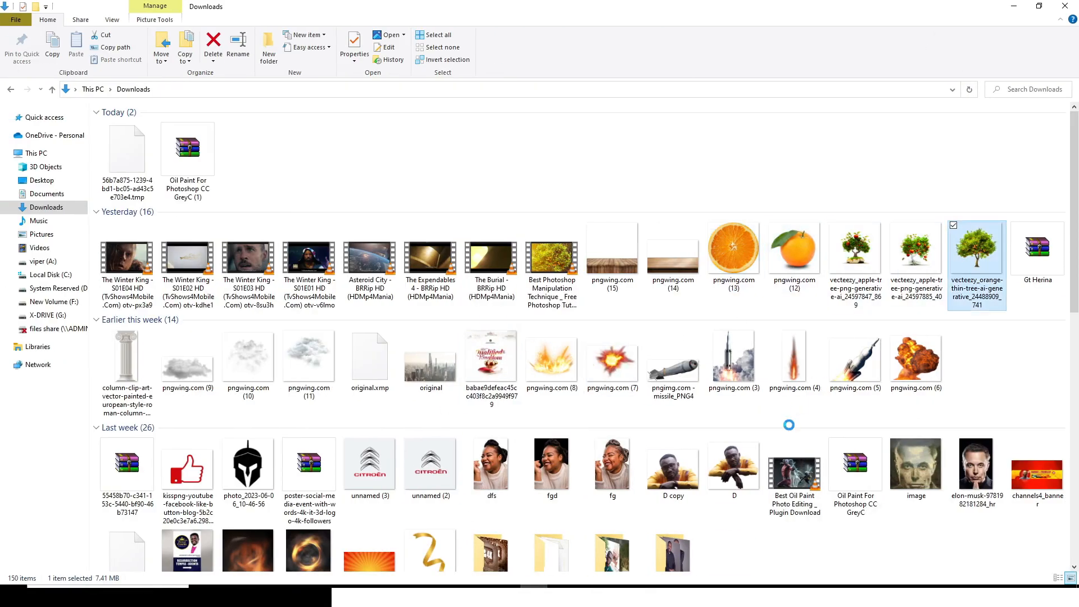
drag(978, 250, 518, 302)
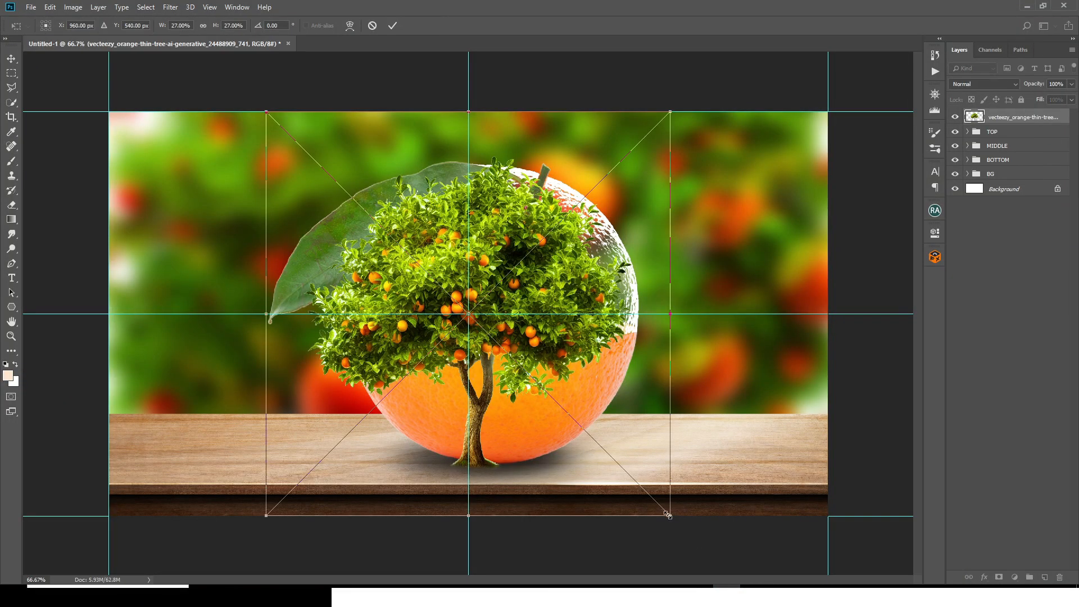
drag(668, 515, 512, 320)
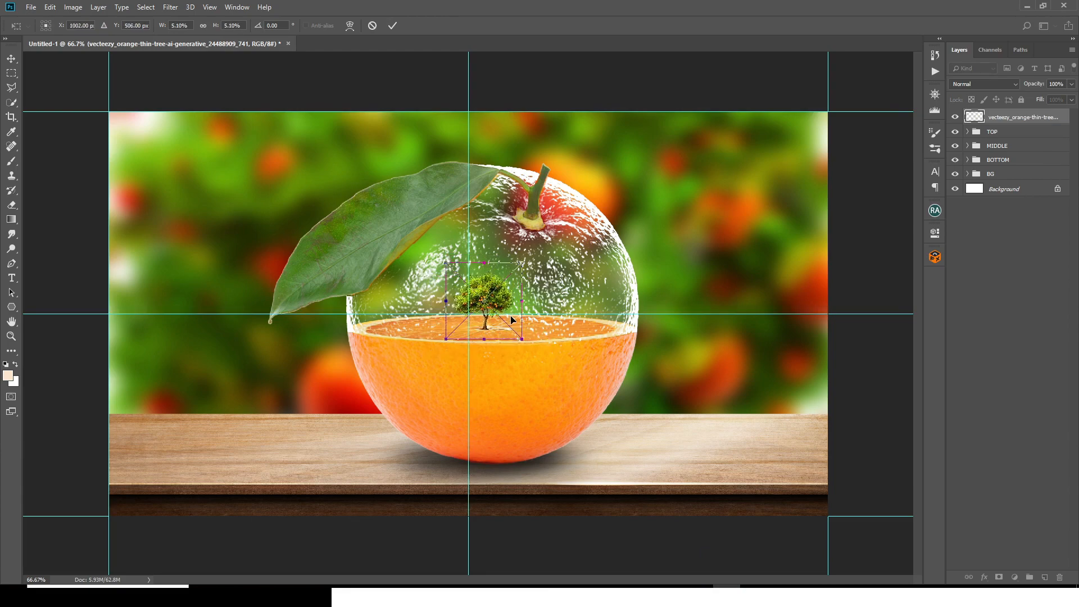
key(Return)
key(b)
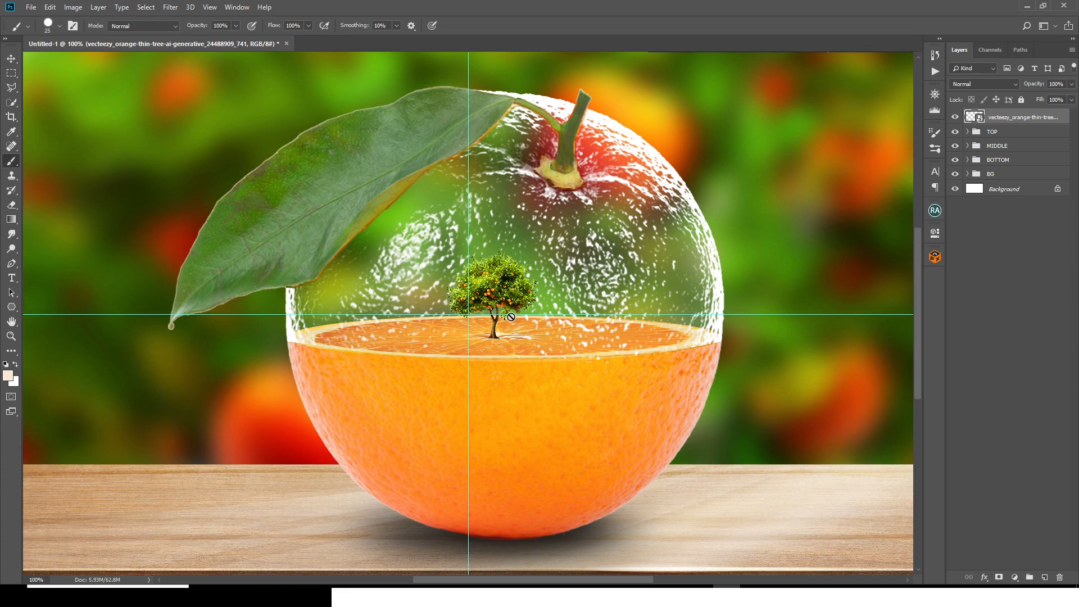
Step: Move the orange tree layer between the TOP and MIDDLE groups and hide the guides
key(v)
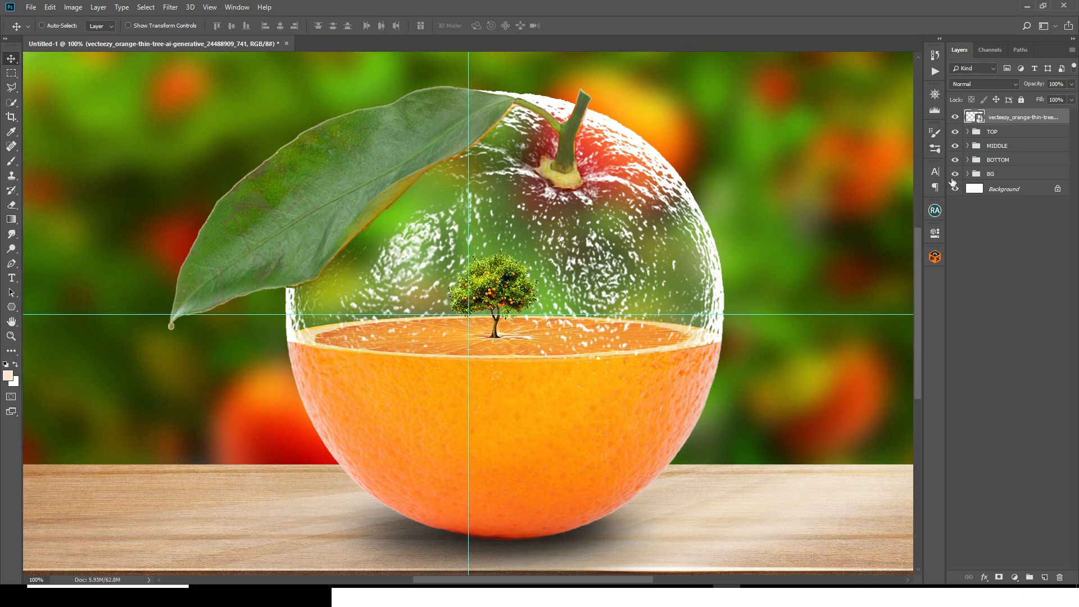
drag(995, 119, 991, 139)
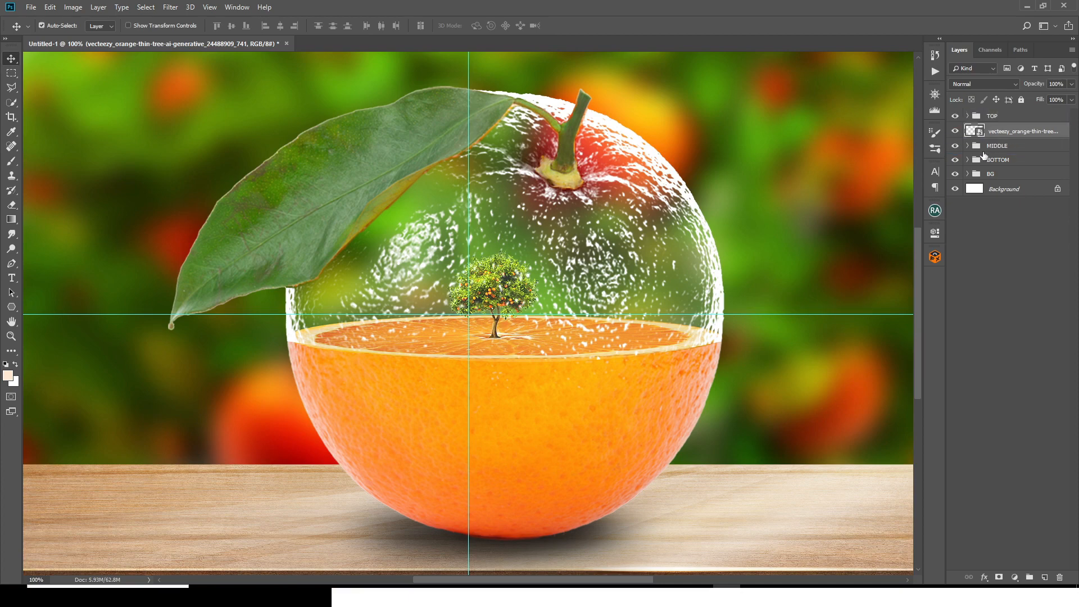
key(ctrl+0)
key(ctrl+semicolon)
Step: Group the orange tree layer as TREE and collapse that group
key(ctrl+g)
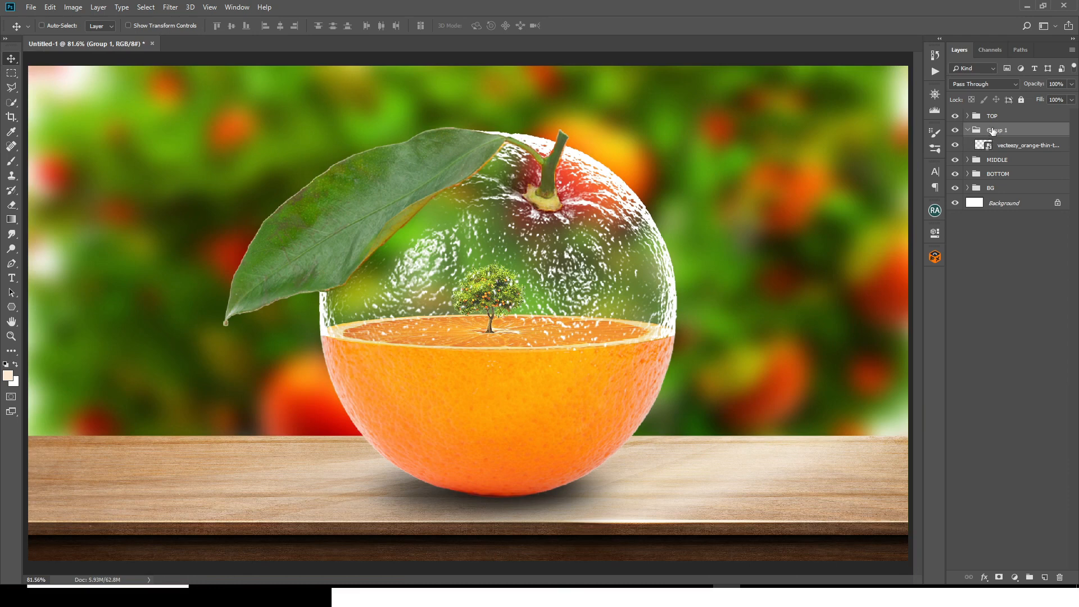
double_click(993, 130)
text(TREE)
key(Return)
click(967, 130)
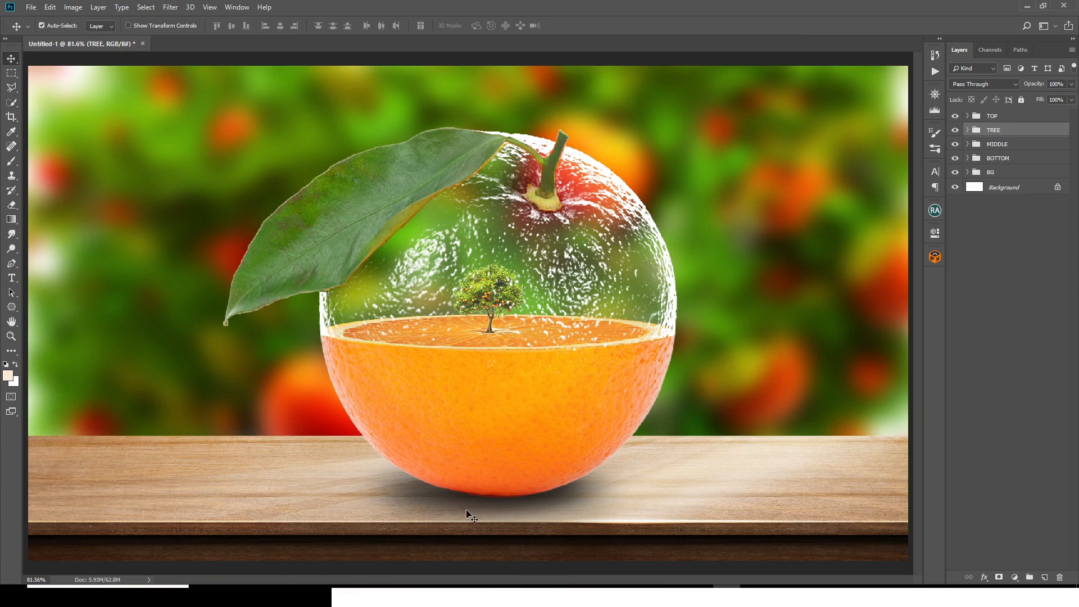
key(ctrl+minus)
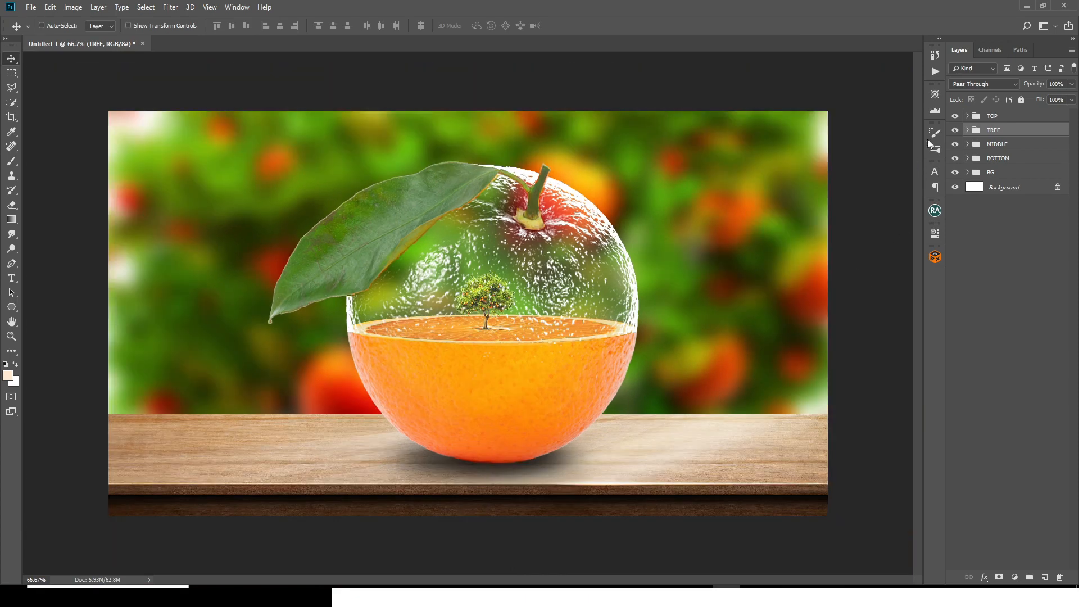
Step: Add a gradient fill layer above the TOP group with the default settings and set its blend mode to Hard Light
click(1015, 117)
click(1015, 577)
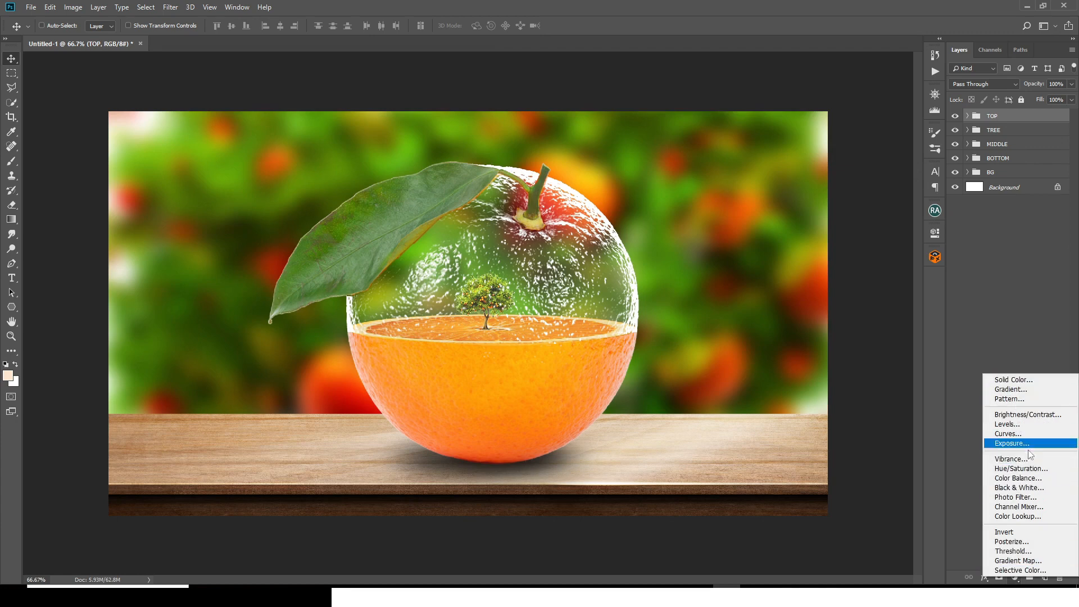
click(1010, 391)
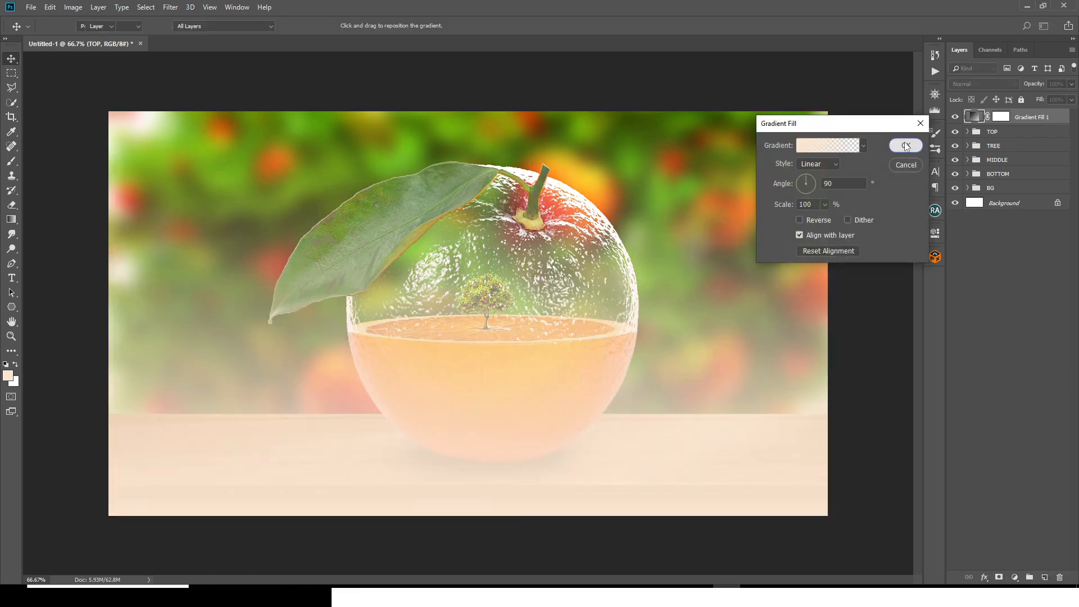
click(905, 147)
click(958, 85)
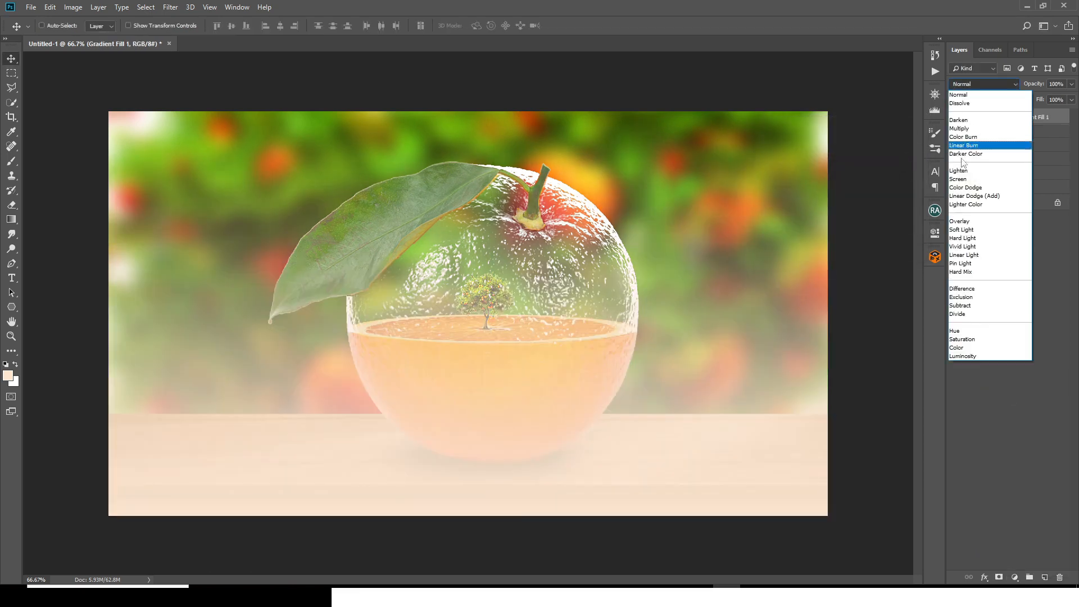
click(962, 238)
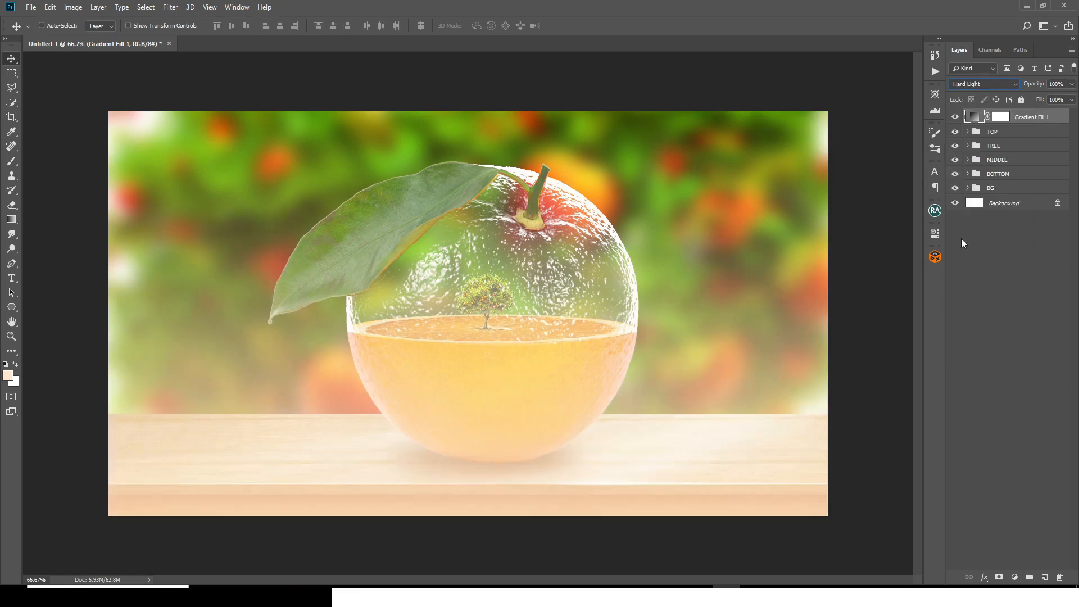
Step: Set the gradient fill's style to Radial and its scale to 60%
double_click(976, 116)
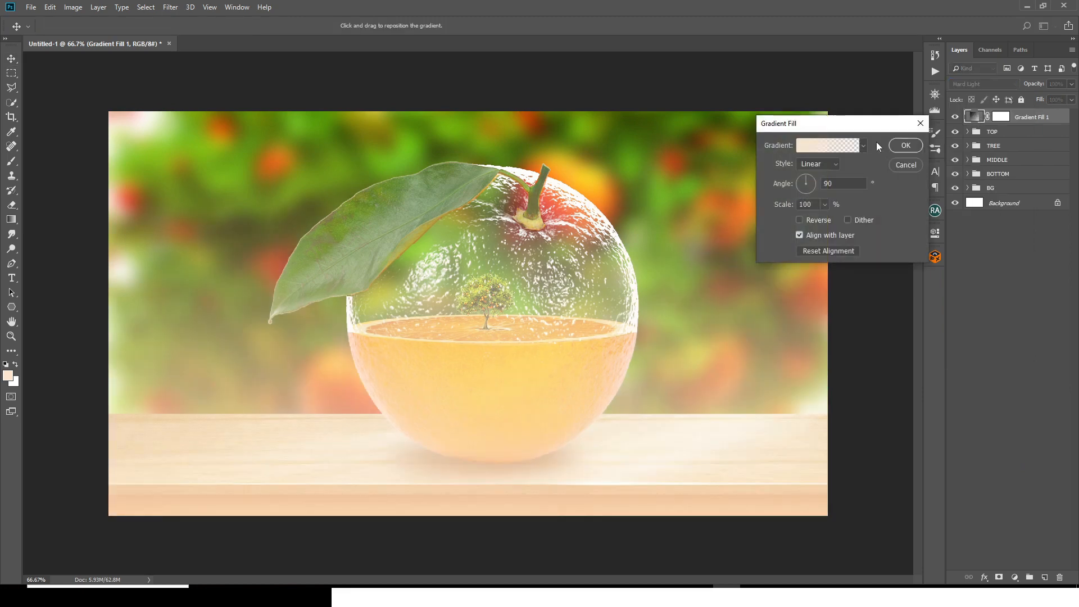
click(822, 166)
click(813, 185)
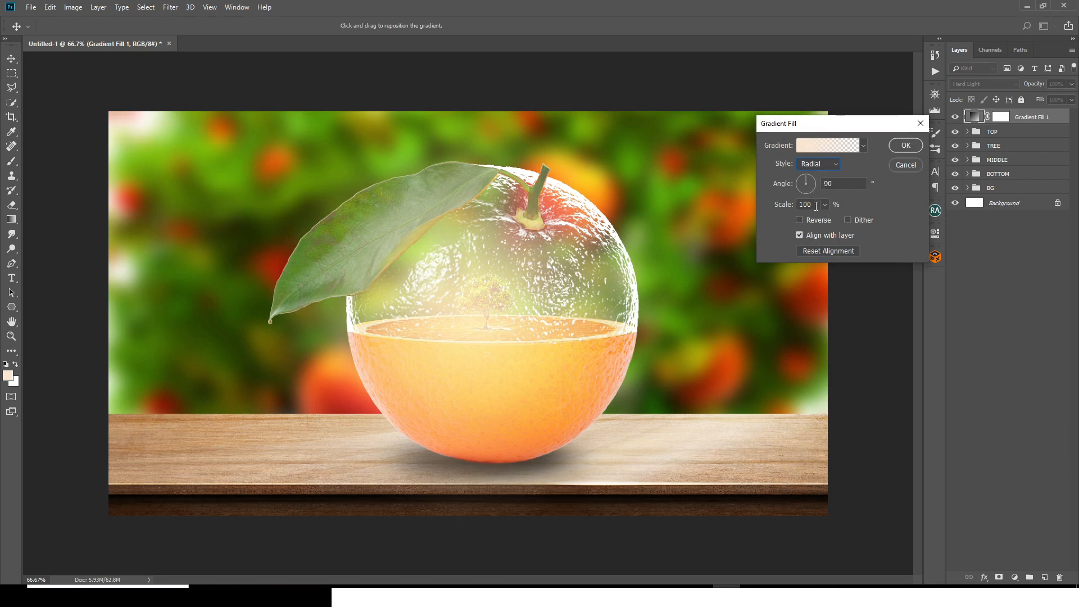
double_click(816, 205)
text(60)
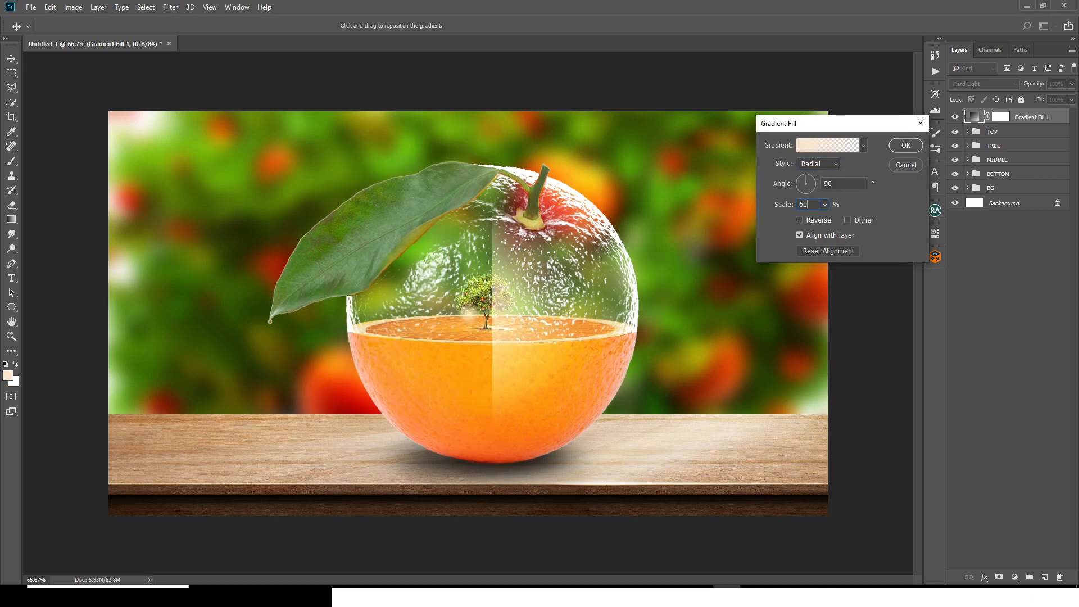
Step: Open the fill's gradient for editing and change its starting colour stop to a pale pink with hue 0
click(812, 148)
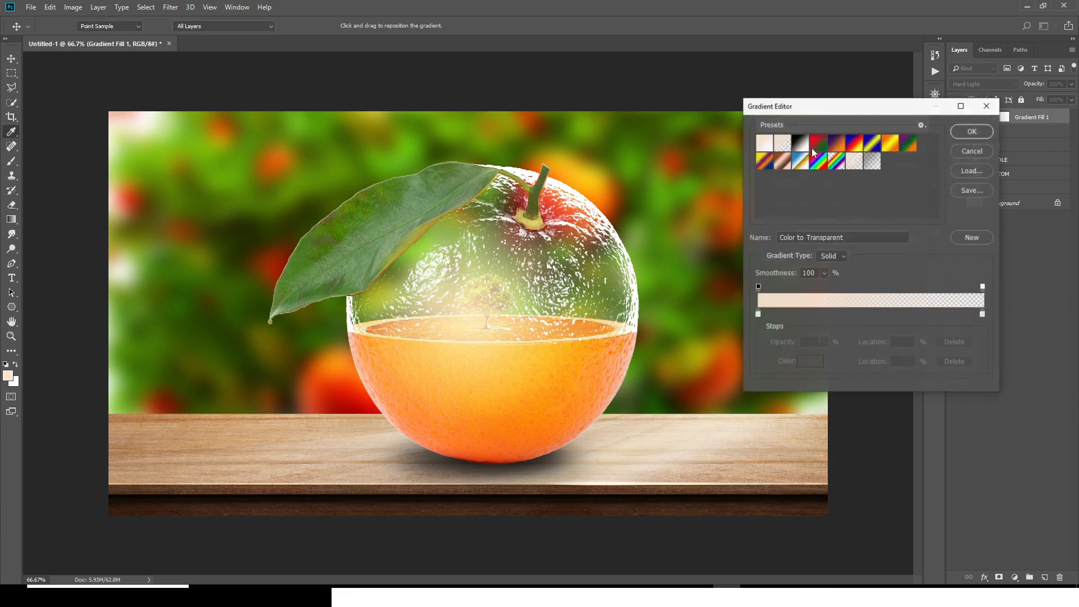
double_click(758, 314)
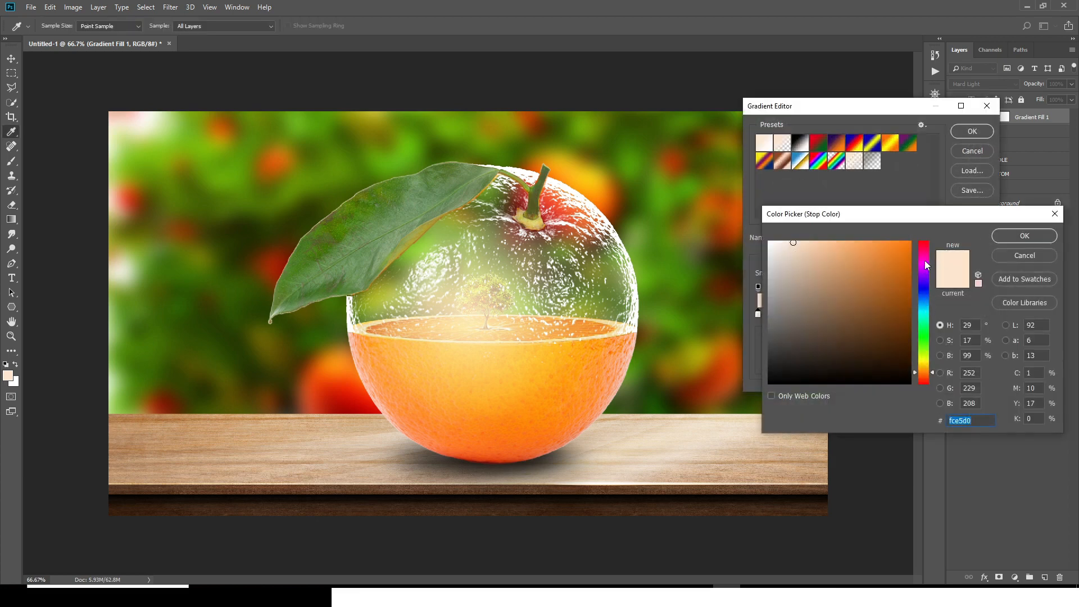
drag(923, 248, 923, 240)
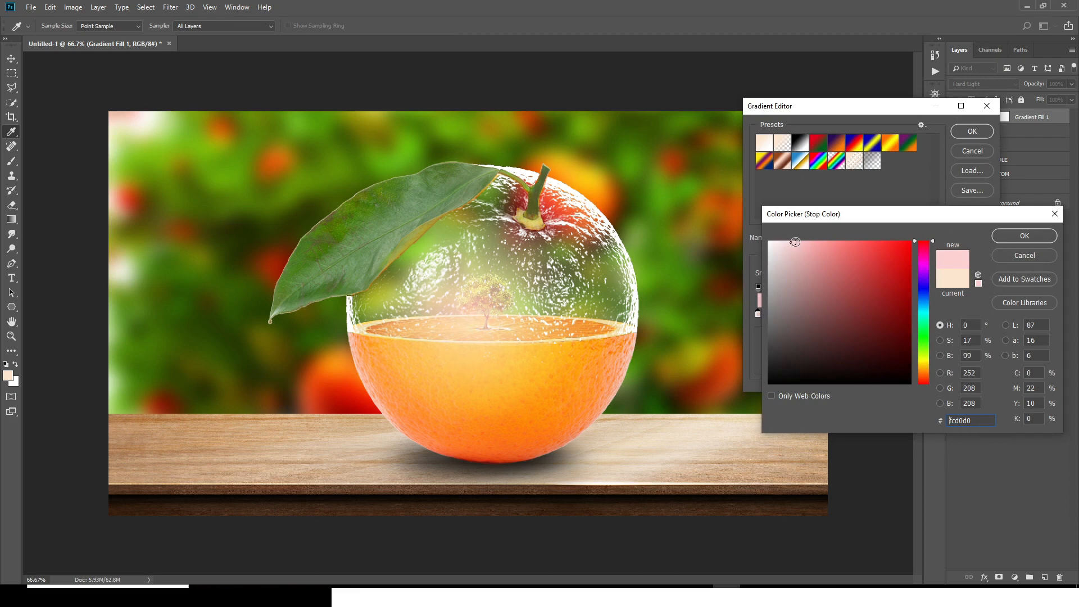
click(797, 242)
click(1024, 236)
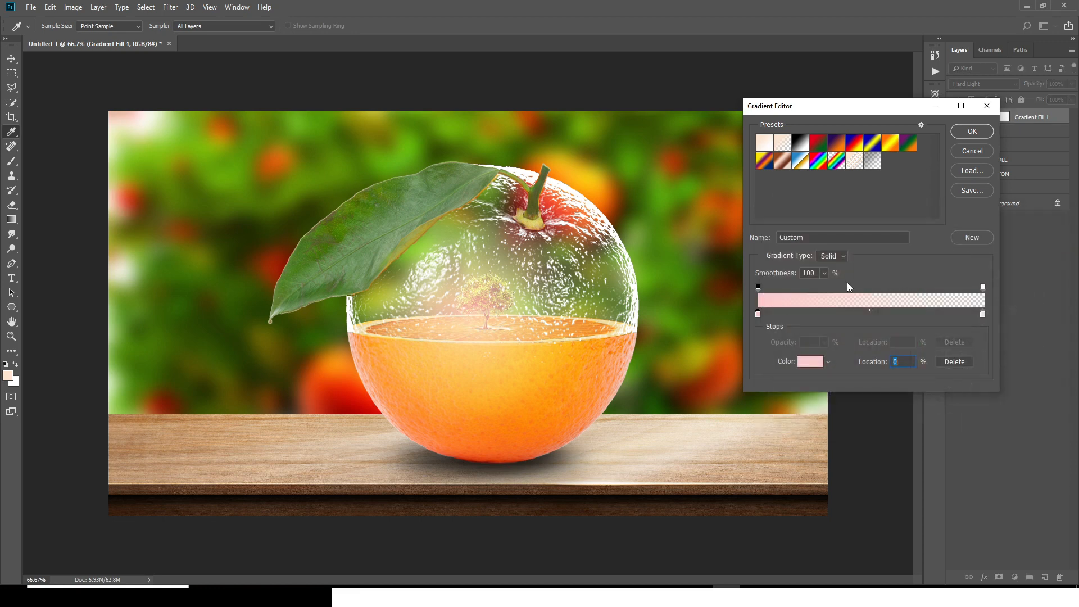
Step: Add a colour stop at 16% on the gradient and set its colour to a light orange with hue 37
click(795, 316)
double_click(794, 315)
click(925, 368)
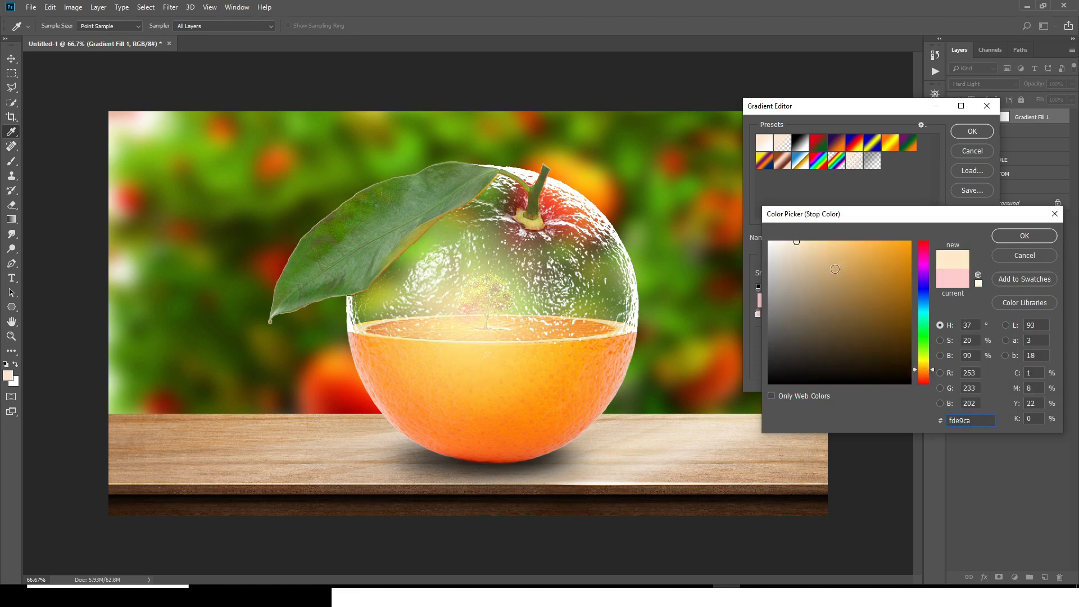
drag(898, 242, 912, 241)
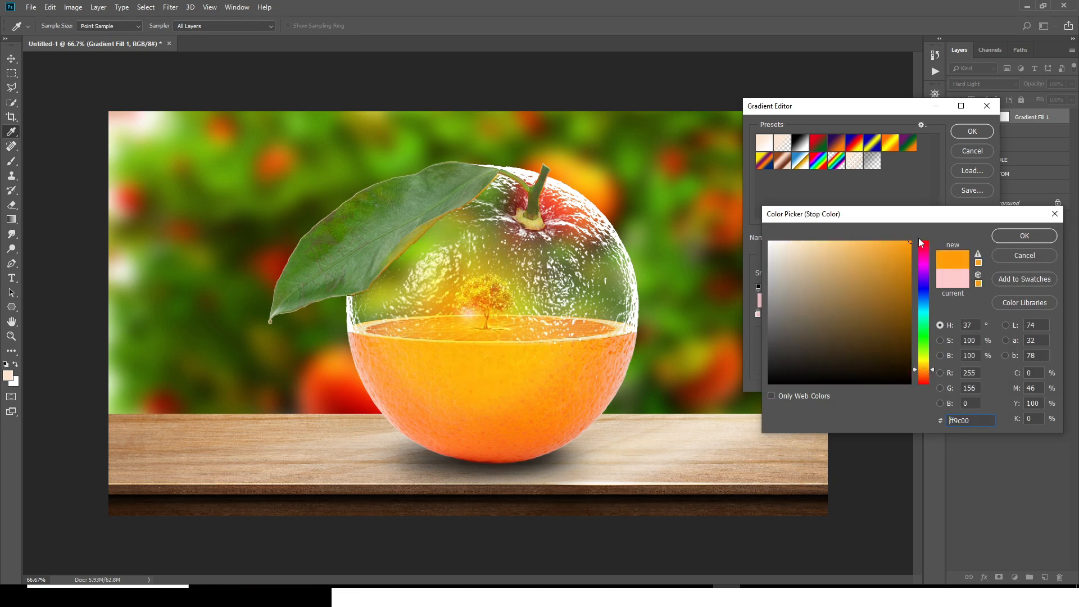
click(881, 242)
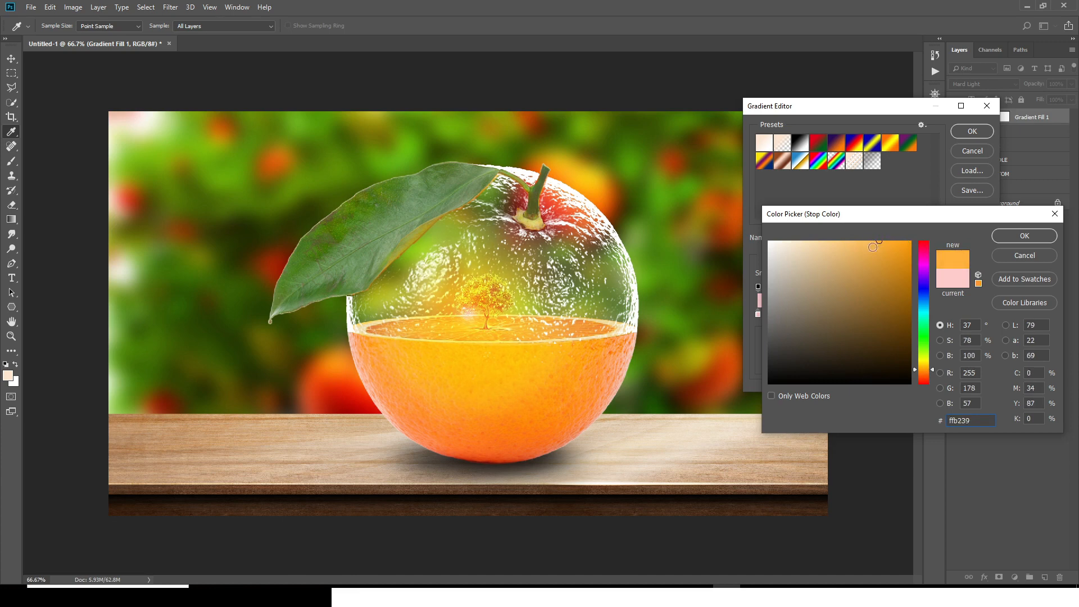
click(871, 239)
click(1004, 238)
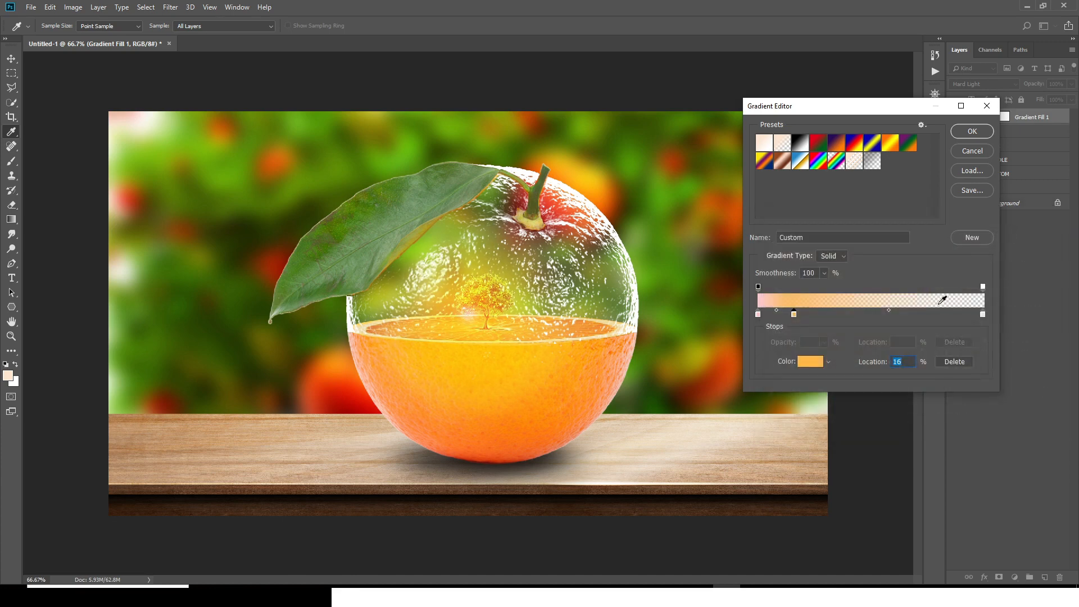
Step: Change the gradient's end colour stop to pure red (ff0000) and apply the edited gradient to the fill layer
click(983, 314)
double_click(983, 314)
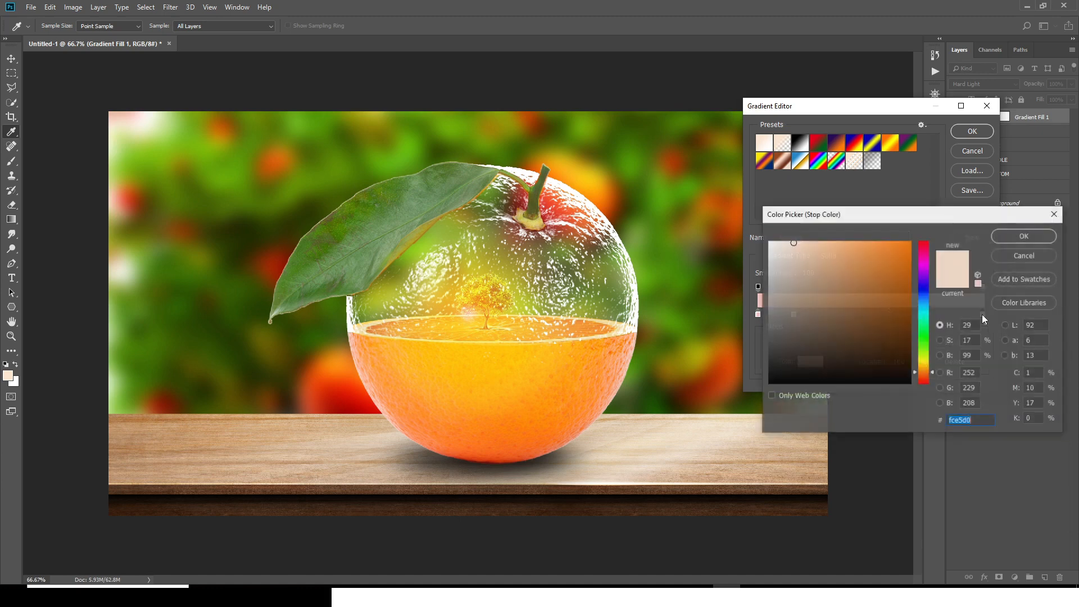
click(920, 384)
drag(894, 254, 925, 229)
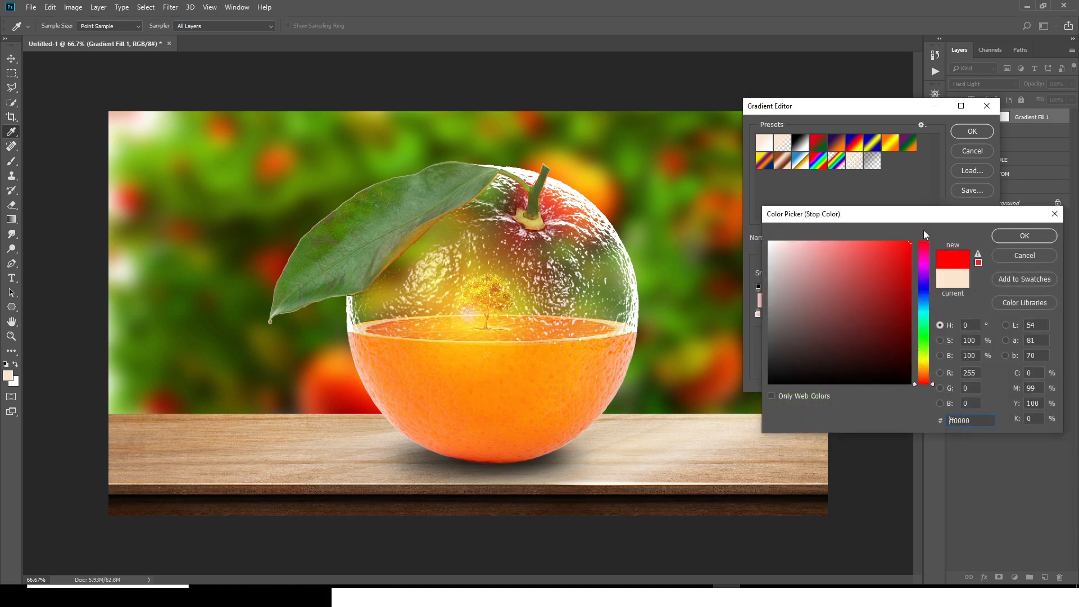
click(1022, 240)
click(972, 131)
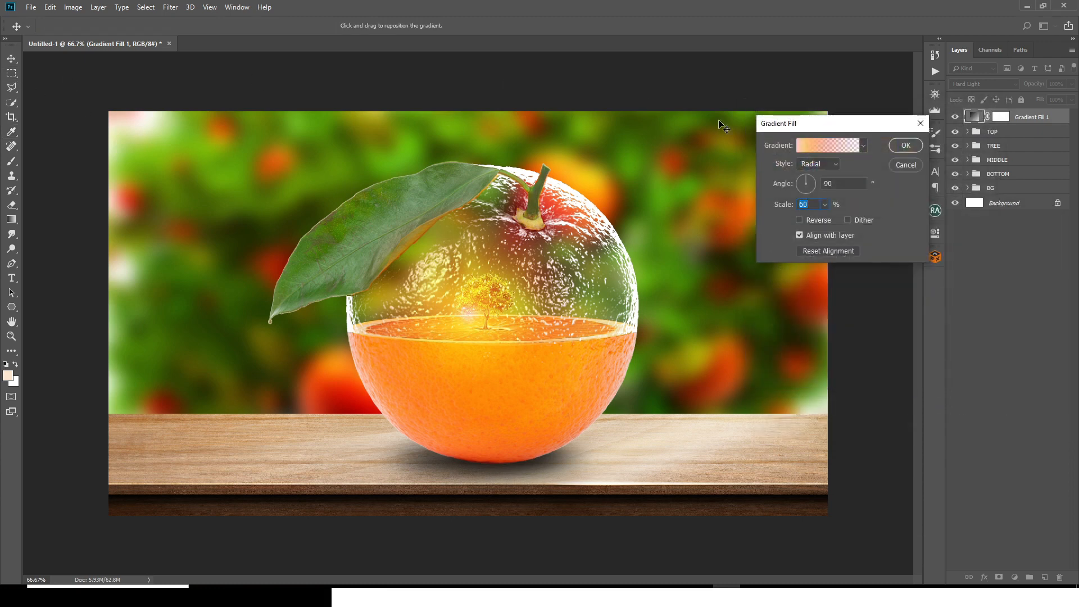
click(905, 145)
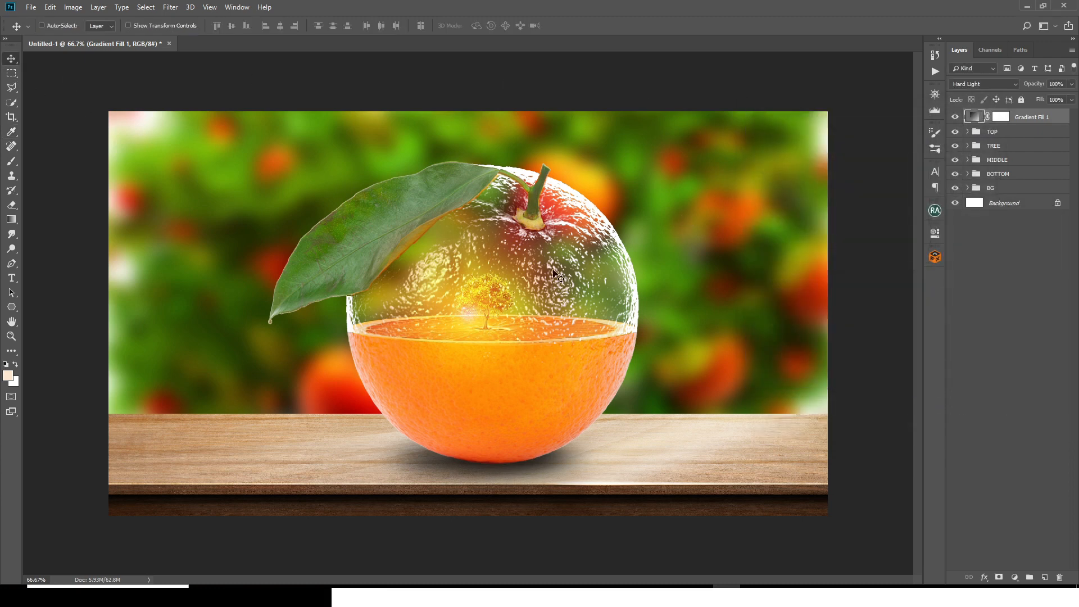
Step: Reposition the radial gradient fill so its glow is centred at the top of the orange, beside the stem
double_click(975, 117)
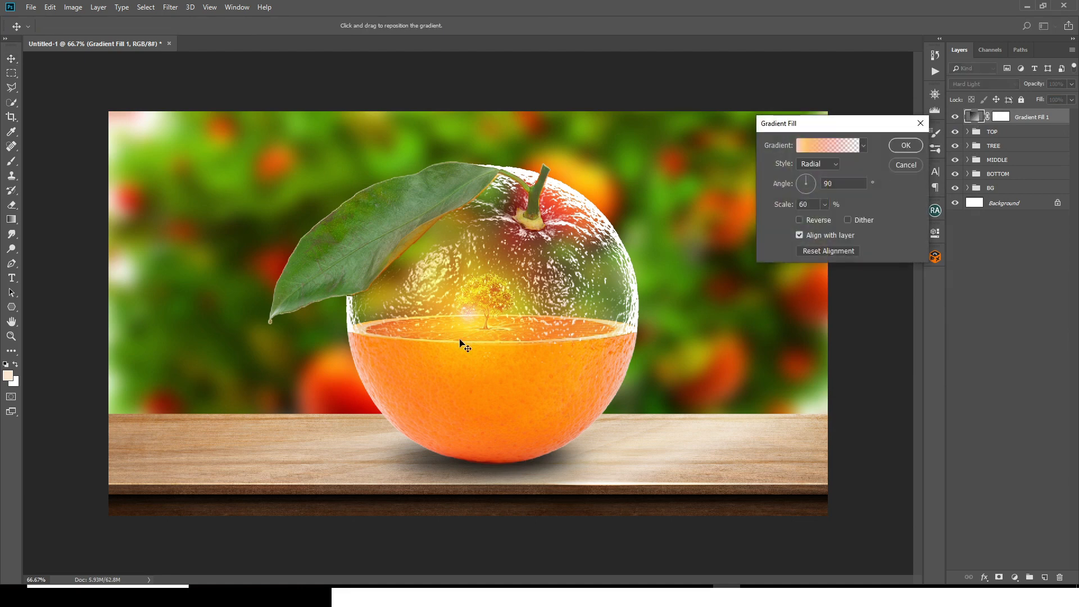
drag(468, 335, 525, 194)
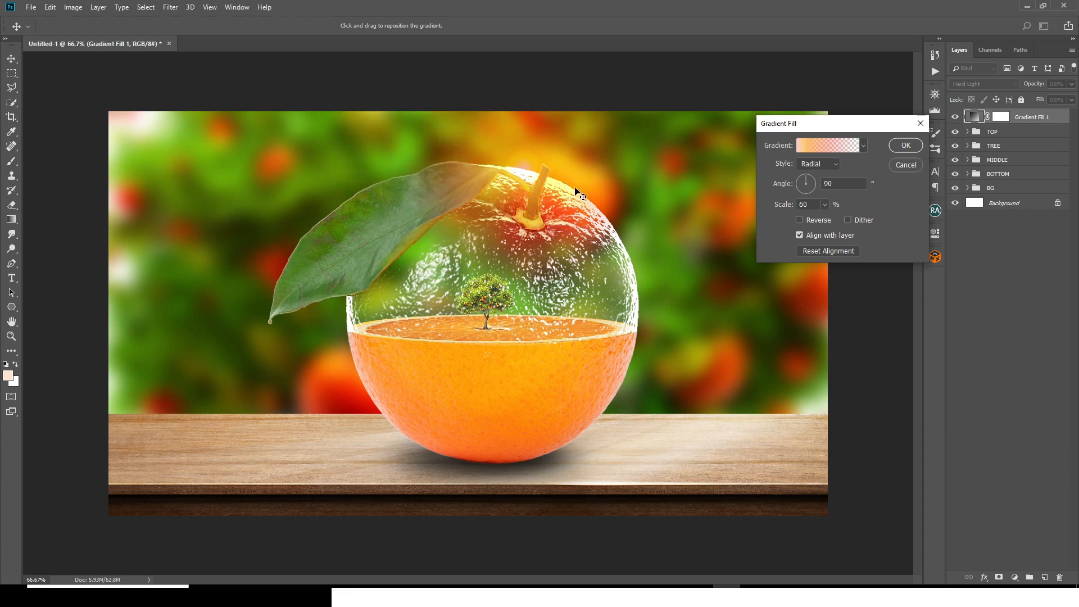
click(911, 149)
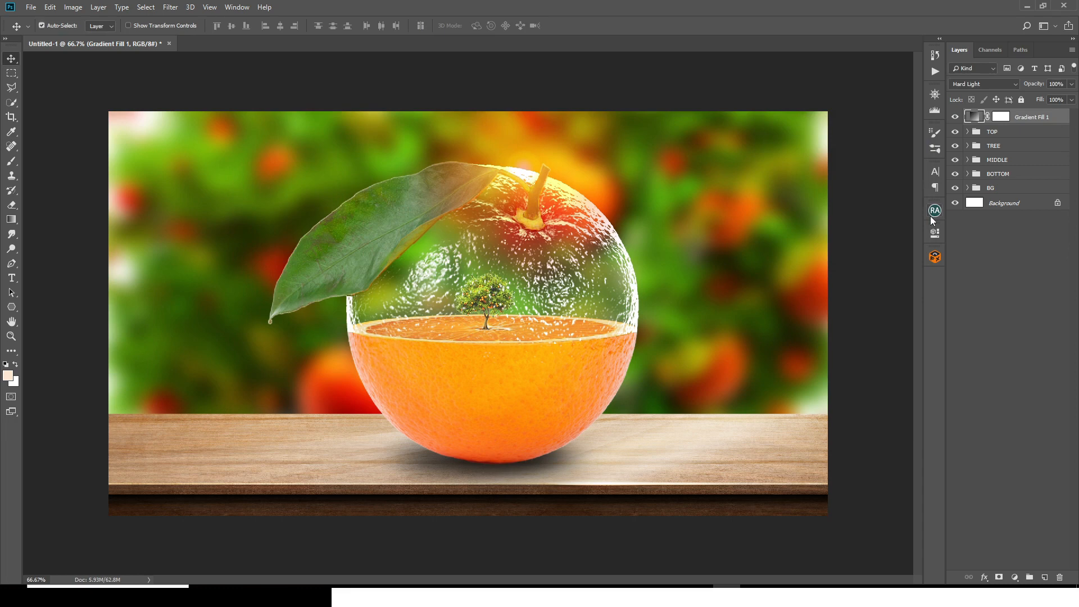
Step: Duplicate the gradient fill layer and move the copy's glow to the upper-left corner of the image
key(ctrl+j)
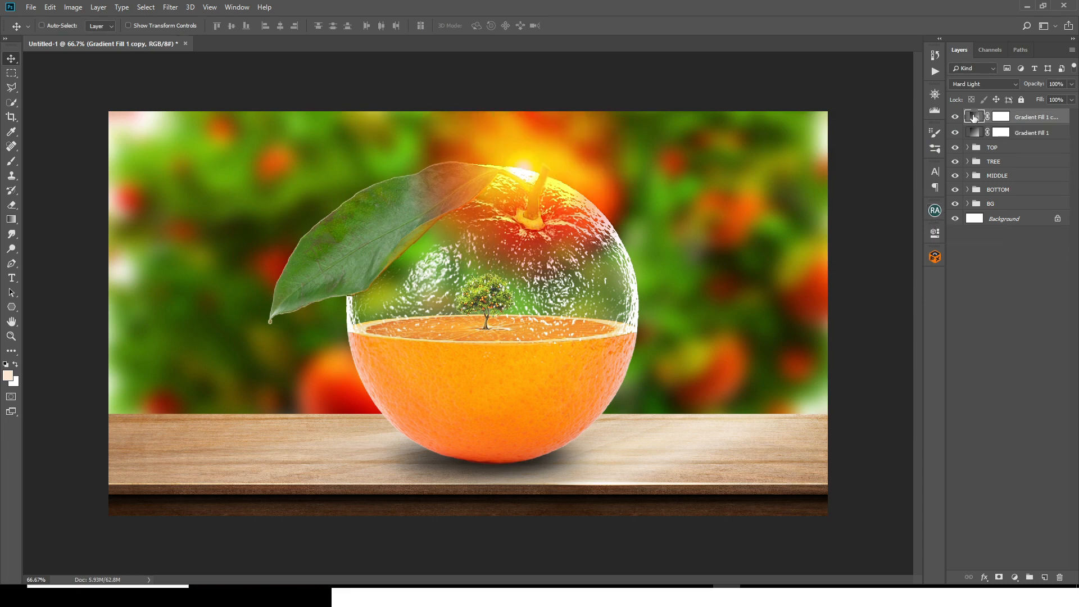
double_click(974, 117)
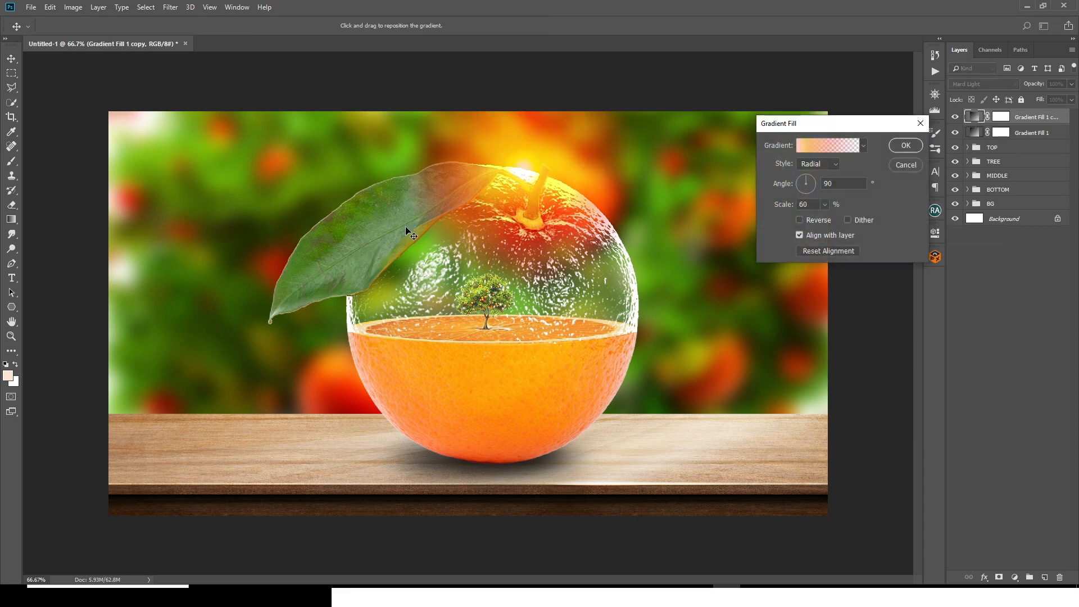
drag(200, 123, 143, 147)
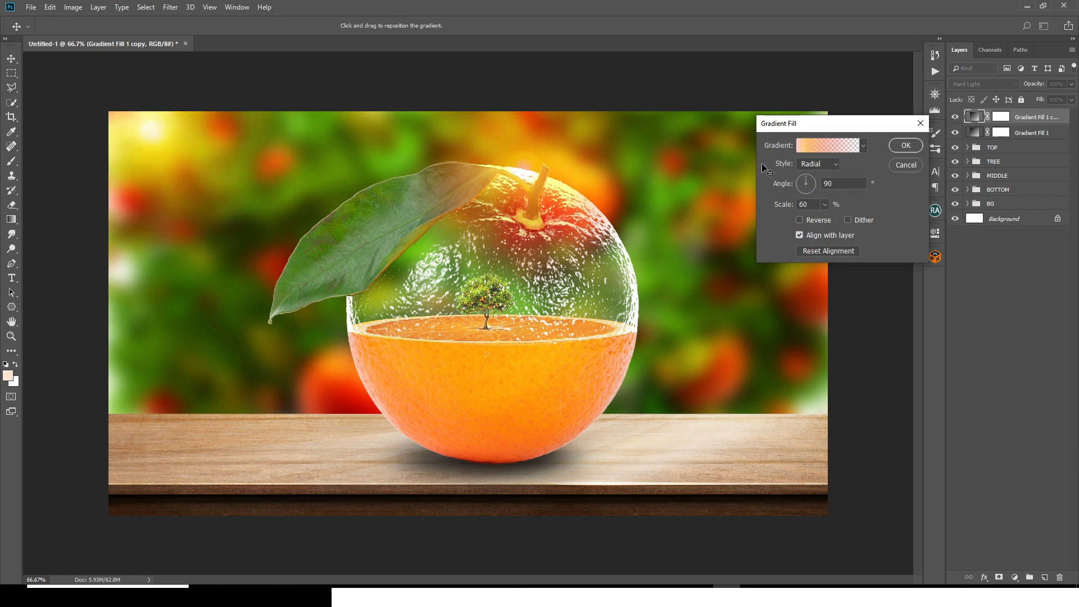
Step: Enlarge the scale of the copied gradient fill so its warm glow spreads across the left half of the image
click(825, 204)
drag(840, 218, 839, 223)
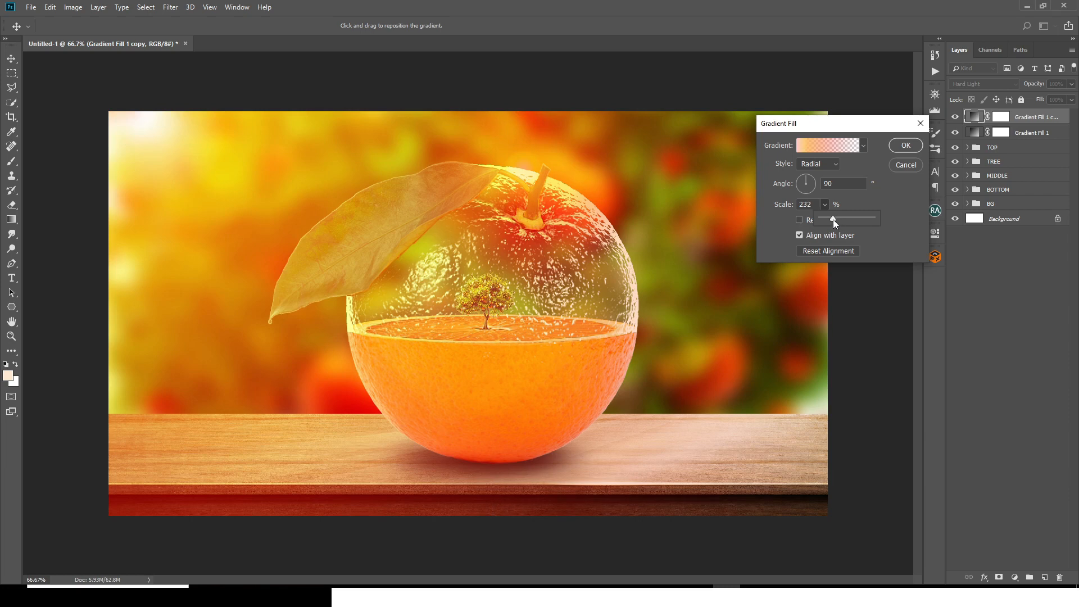
key(Return)
Step: Group the two gradient fill layers and name the group FILL
shift+click(1024, 136)
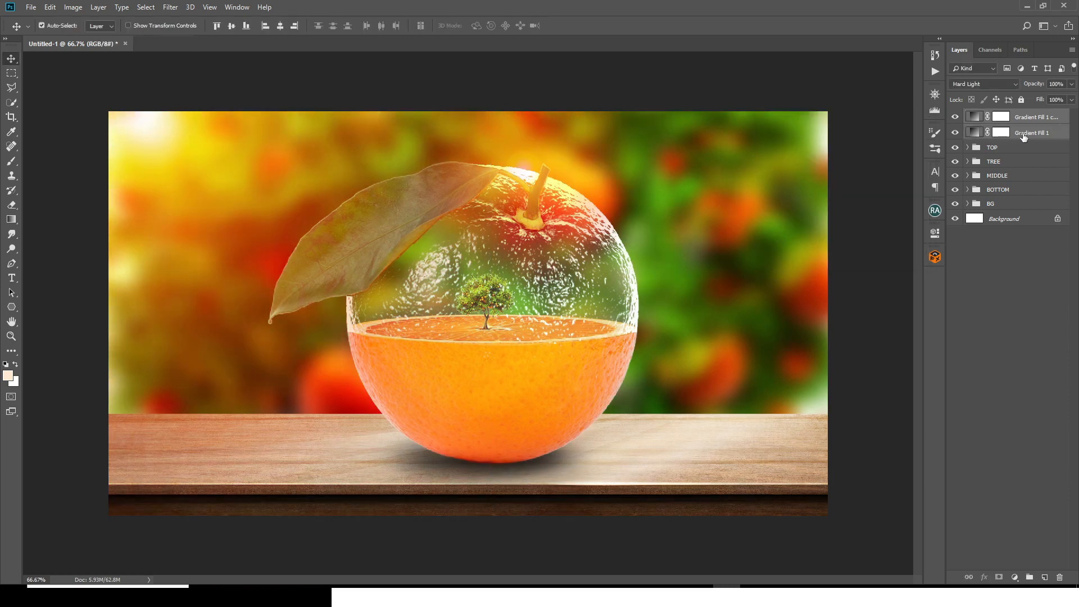
key(ctrl+g)
double_click(993, 116)
text(FILL)
key(Return)
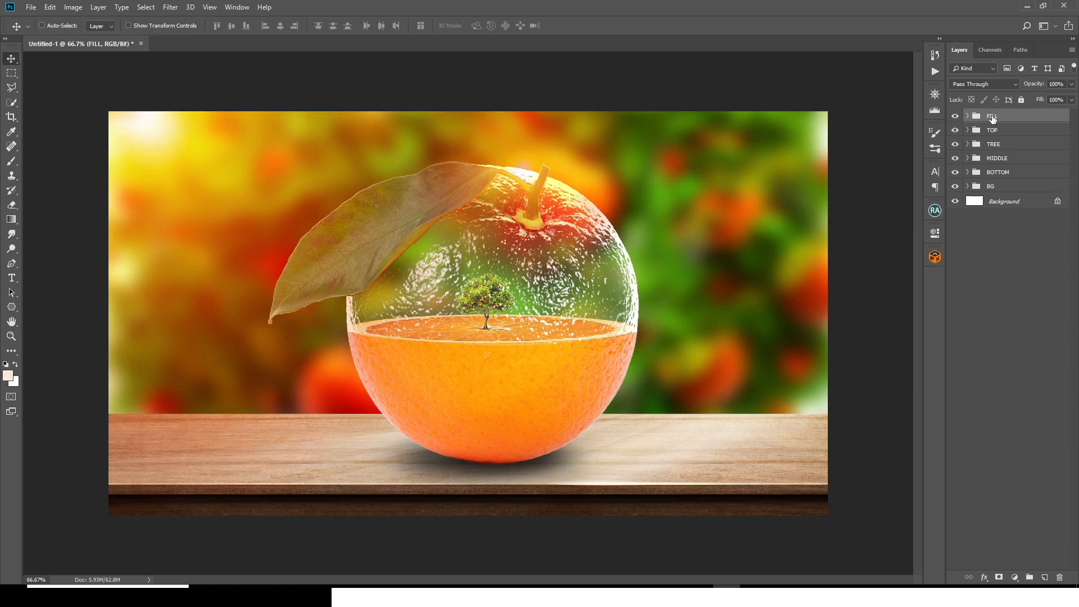